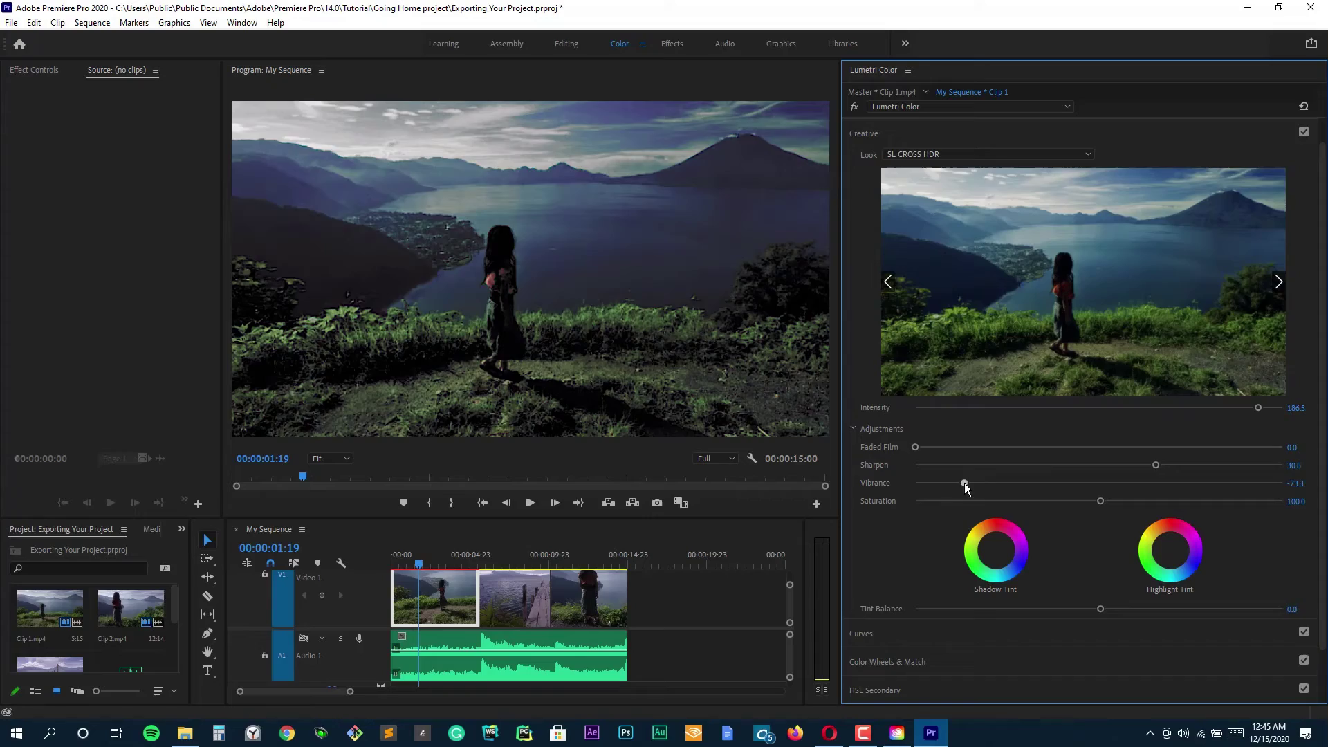
Set Clip 1's Creative vibrance to about 41.7 and saturation to about 109, and preview the result.
left_click_drag(964, 483, 1192, 482)
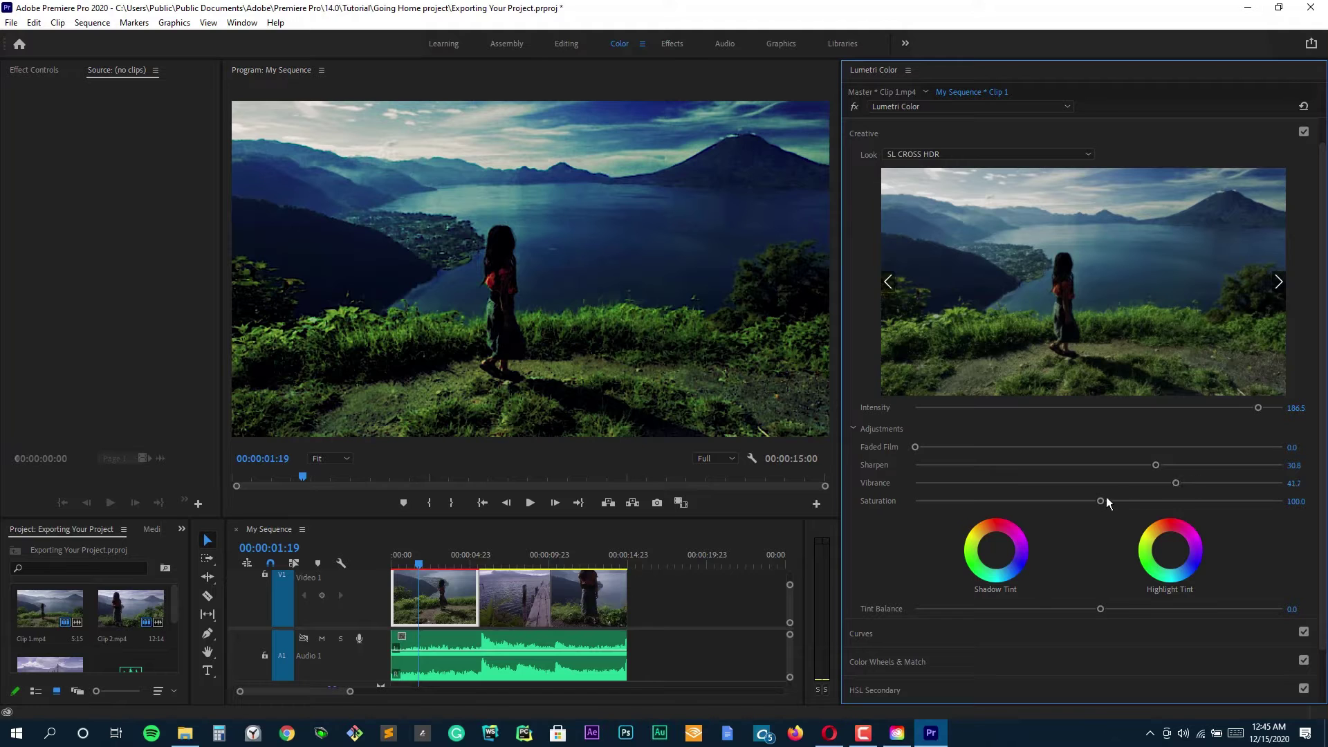
left_click_drag(1100, 500, 1219, 504)
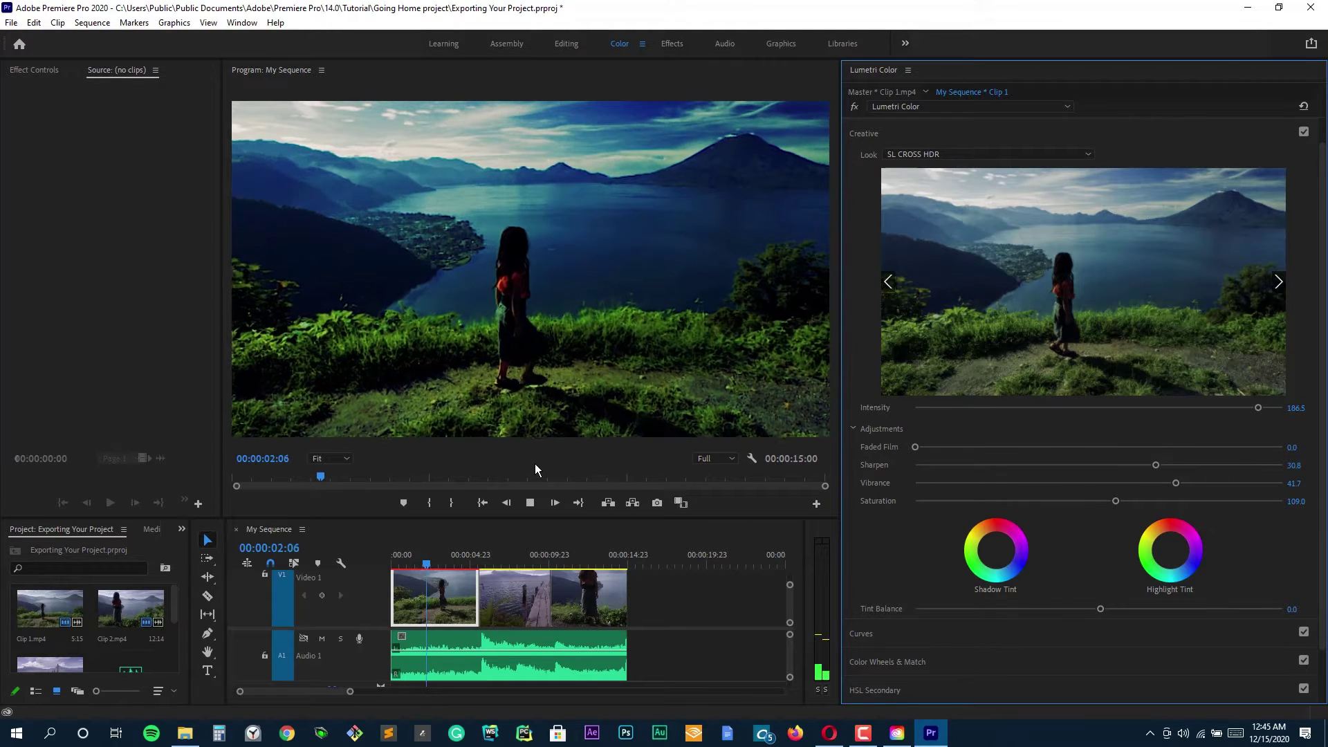
key("space")
left_click_drag(416, 555, 342, 559)
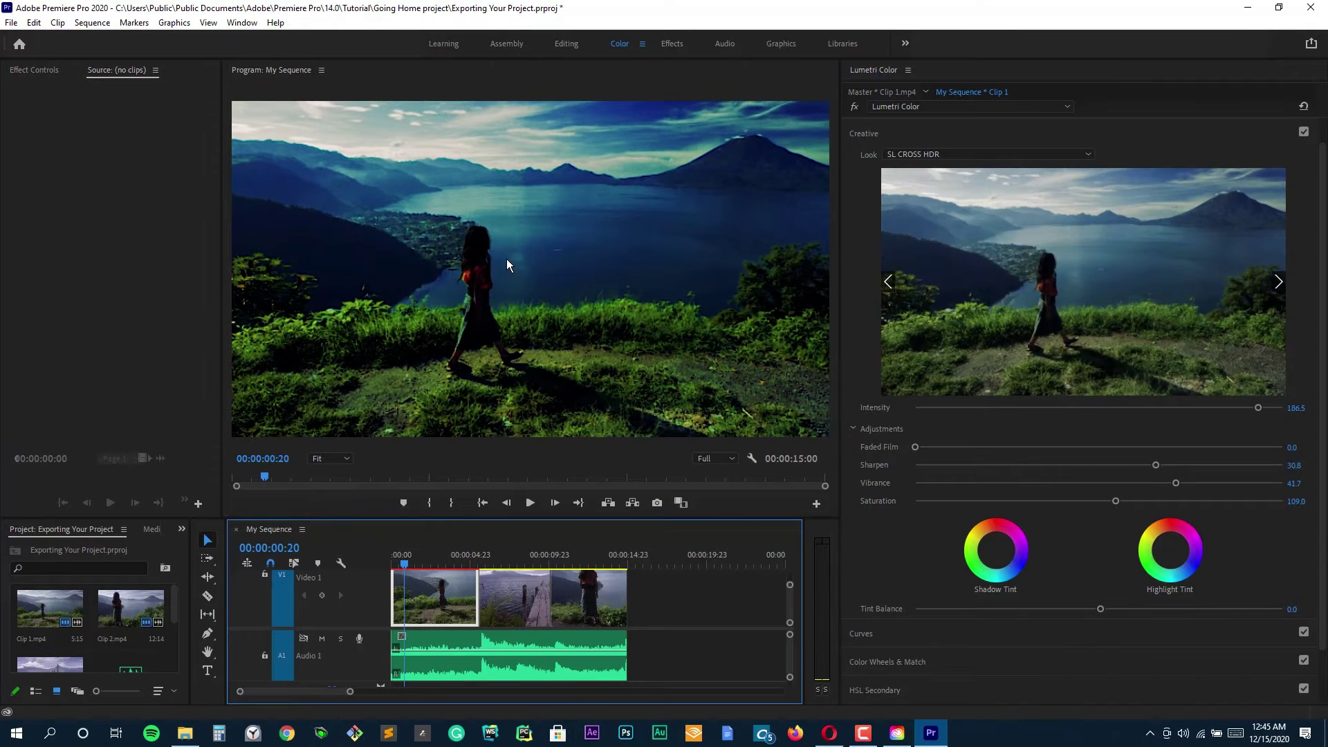
Lower the program playback resolution to 1/2 and replay the sequence from near its start.
key("space")
key("Right")
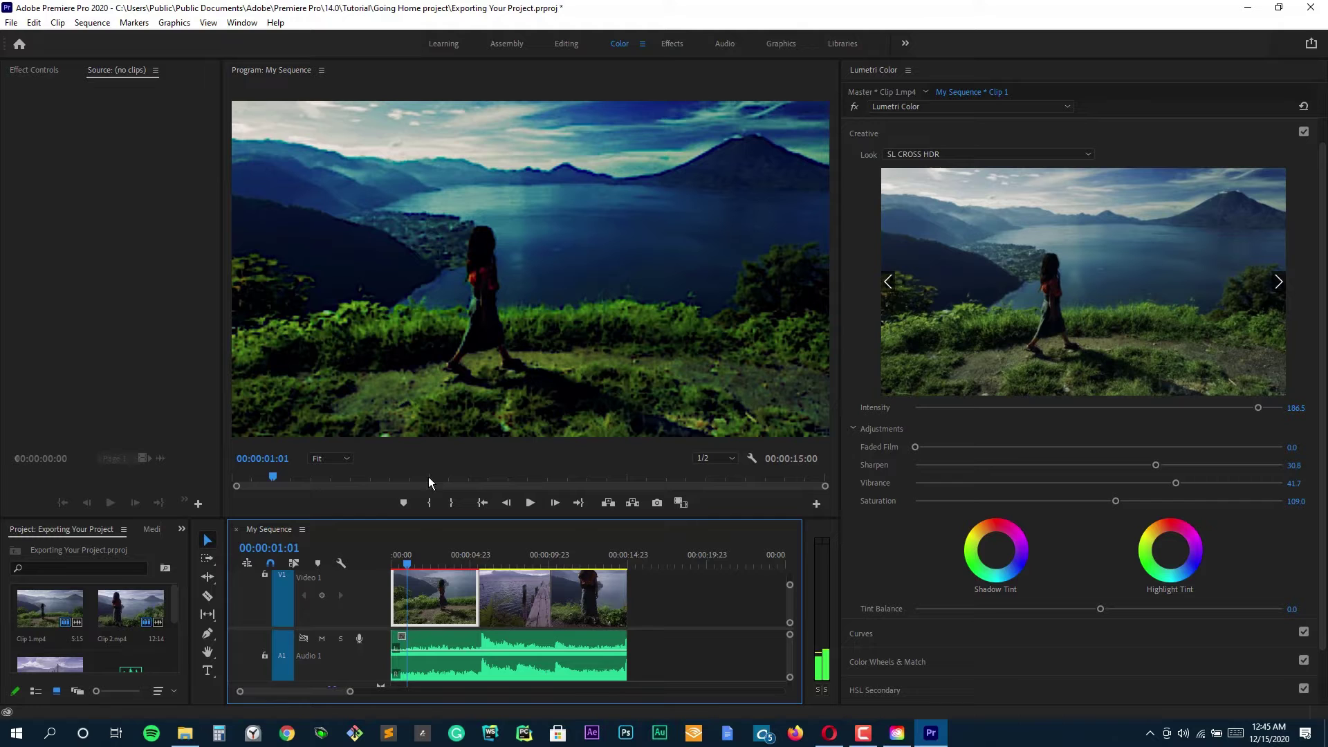
left_click(343, 460)
left_click(400, 560)
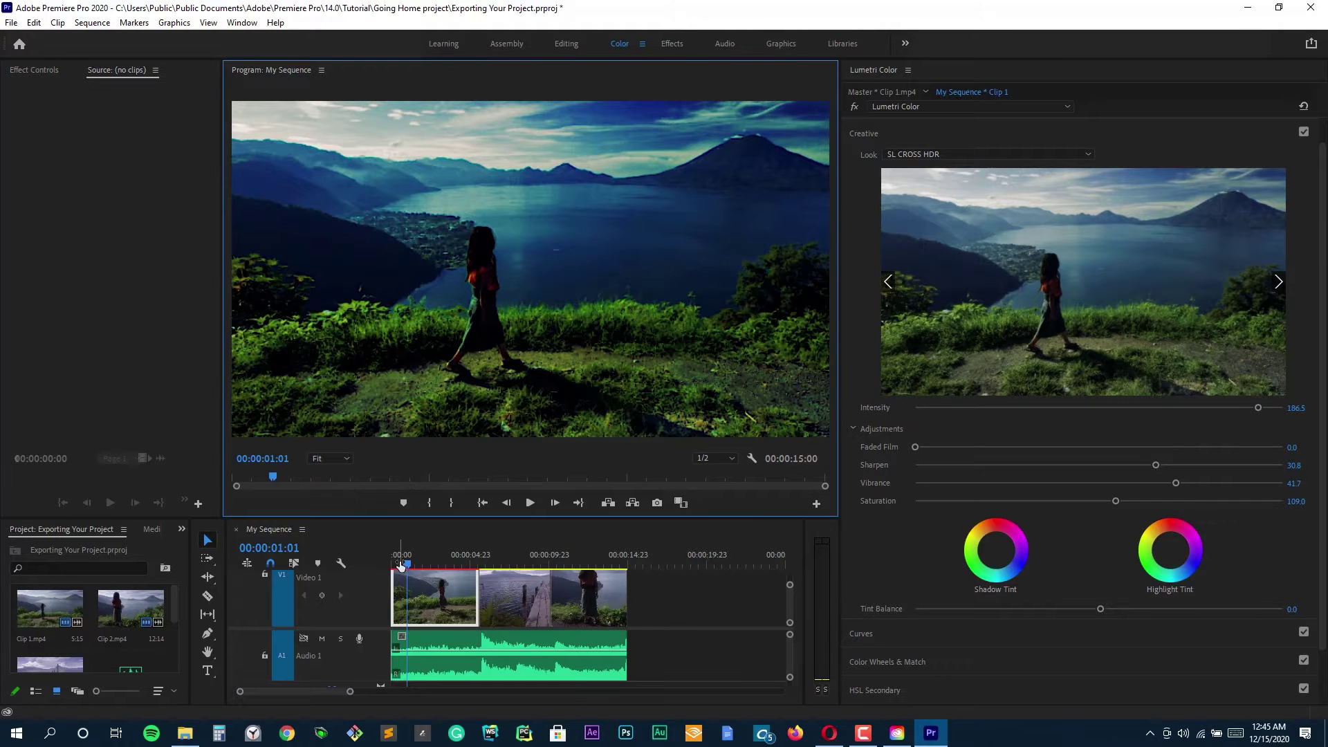
key("space")
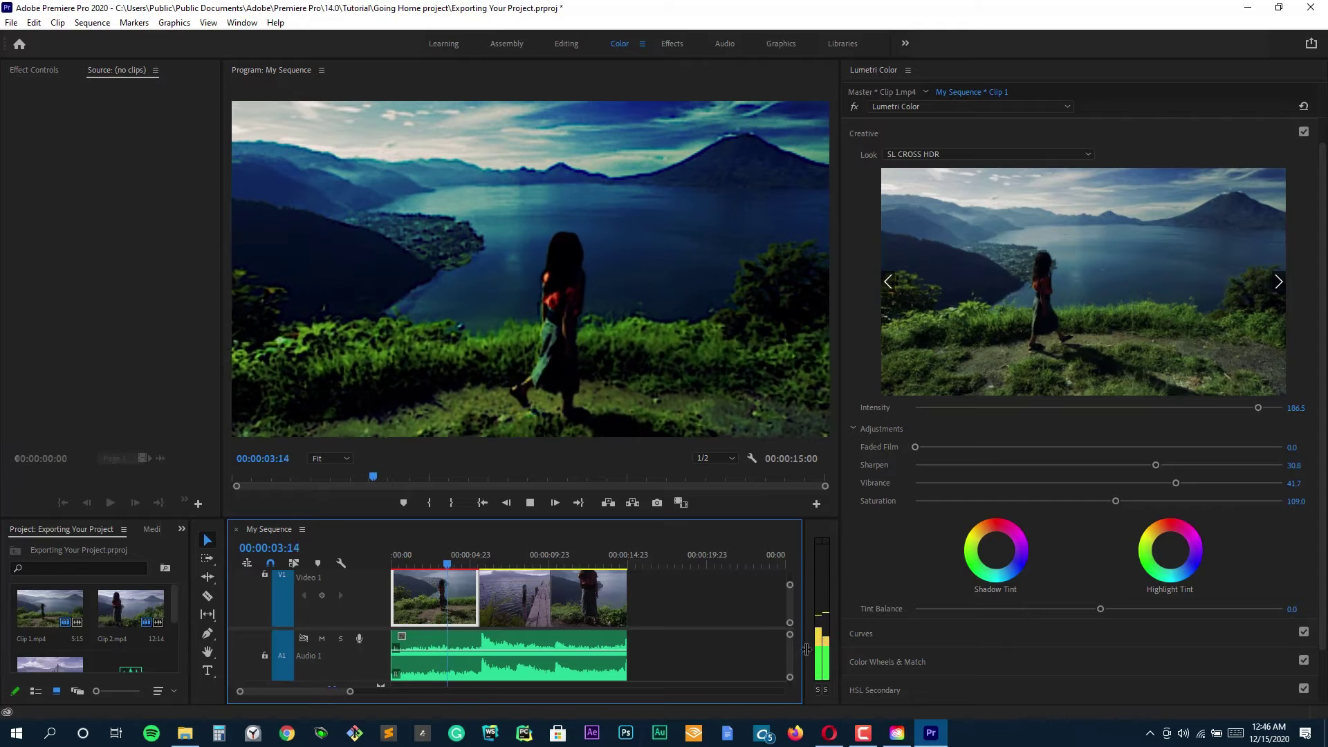
left_click(826, 655)
Select Clip 3, the wooden pier shot, in the timeline for color grading.
scroll(1106, 553, "down", 2)
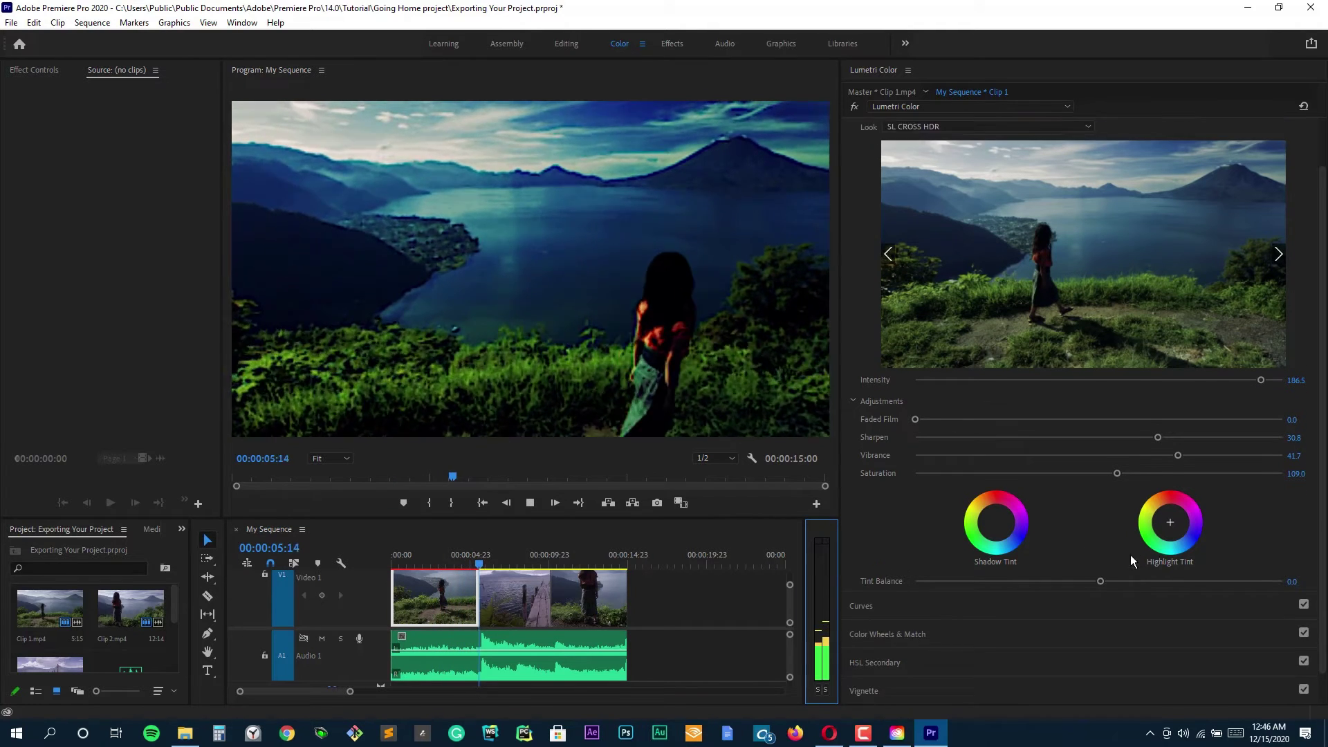
double_click(510, 613)
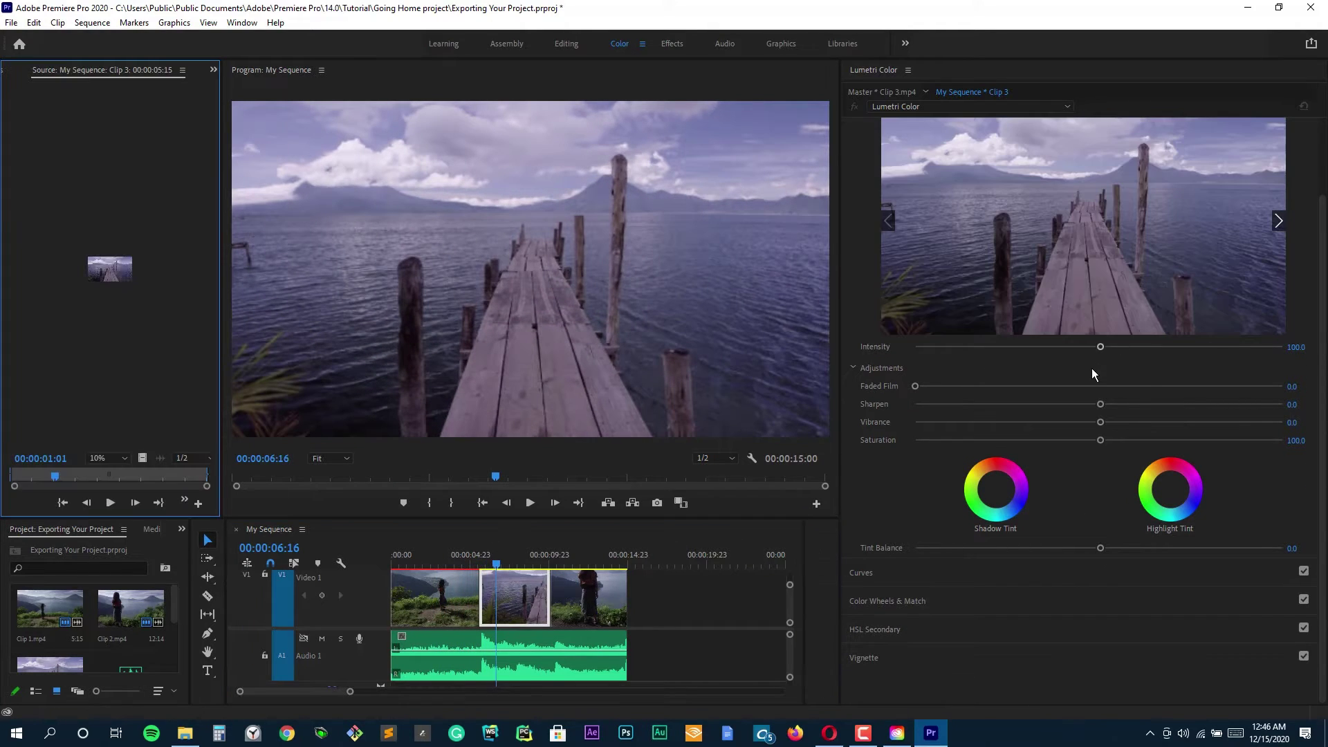
left_click(1084, 220)
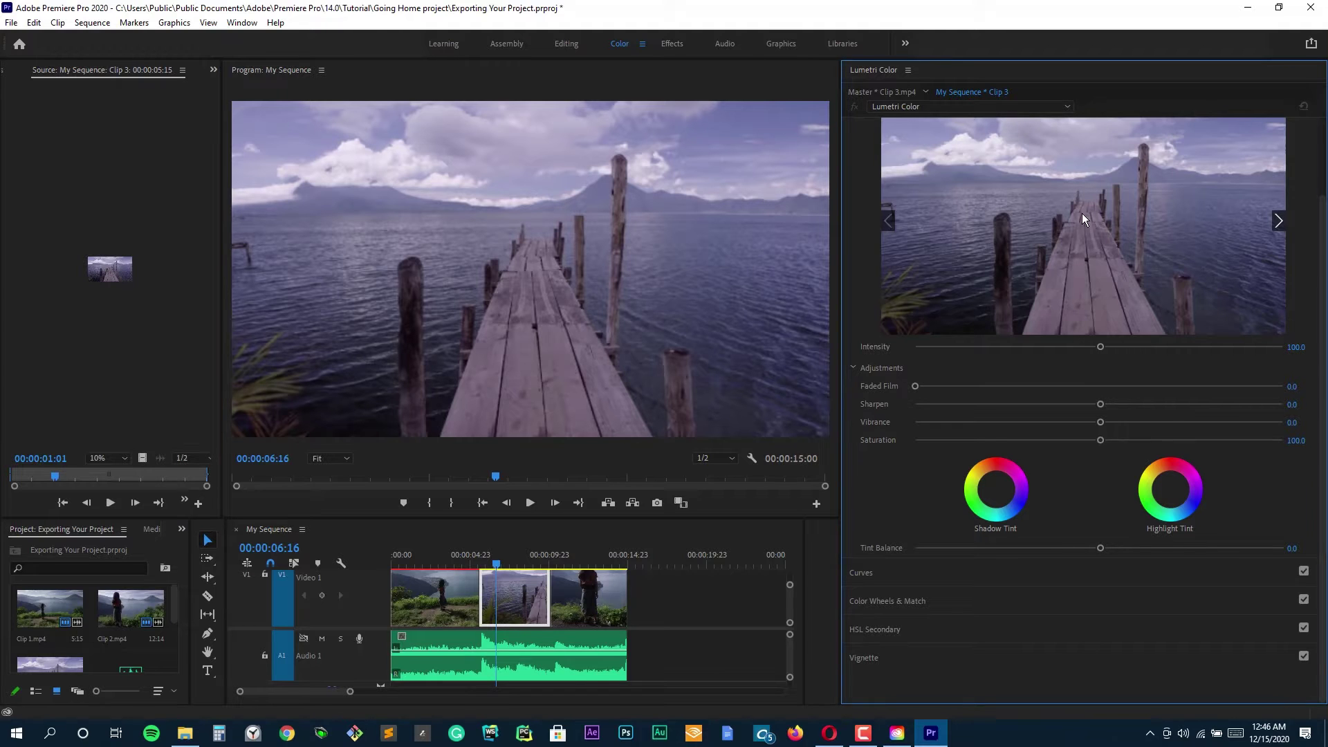
Try the first preset looks from the Creative preview on Clip 3.
left_click(1285, 222)
left_click(1181, 239)
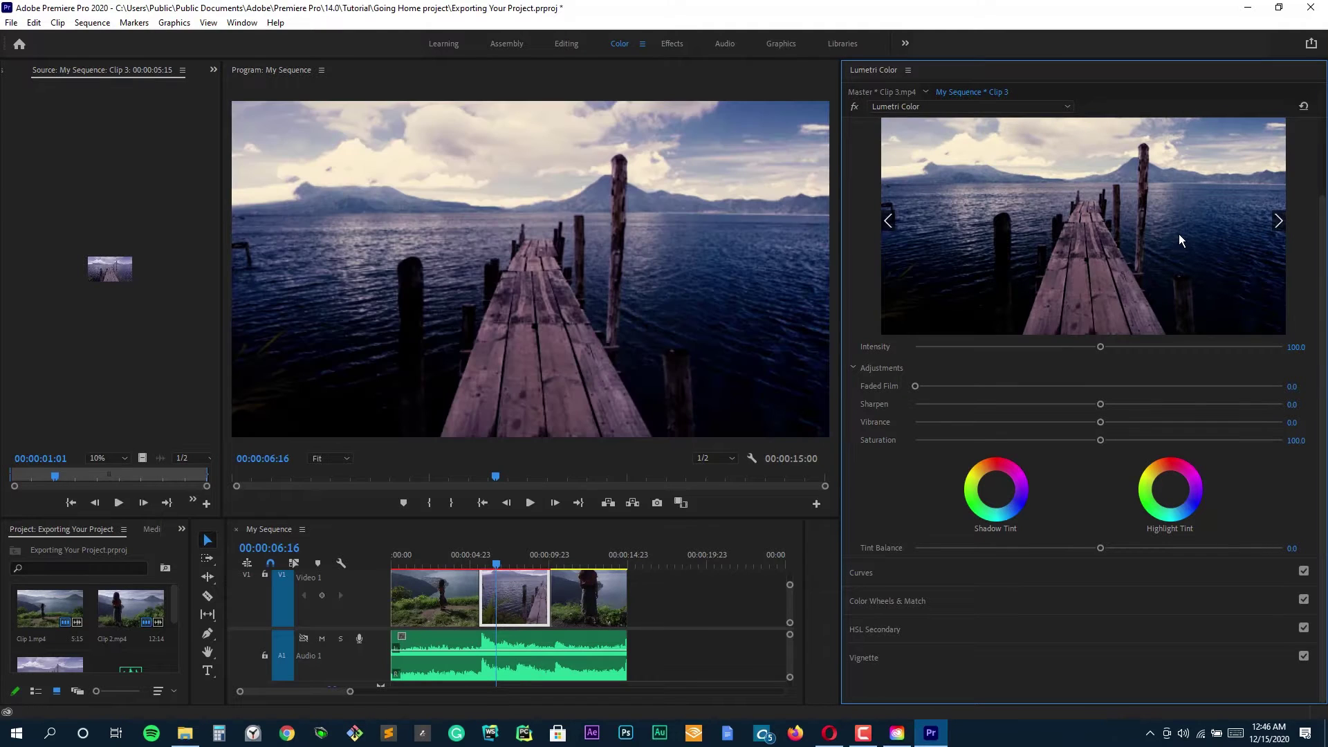
left_click(1286, 222)
left_click(1220, 240)
Browse further through the preset looks, apply another one to Clip 3 and raise its vibrance to about 67.7.
left_click(1285, 225)
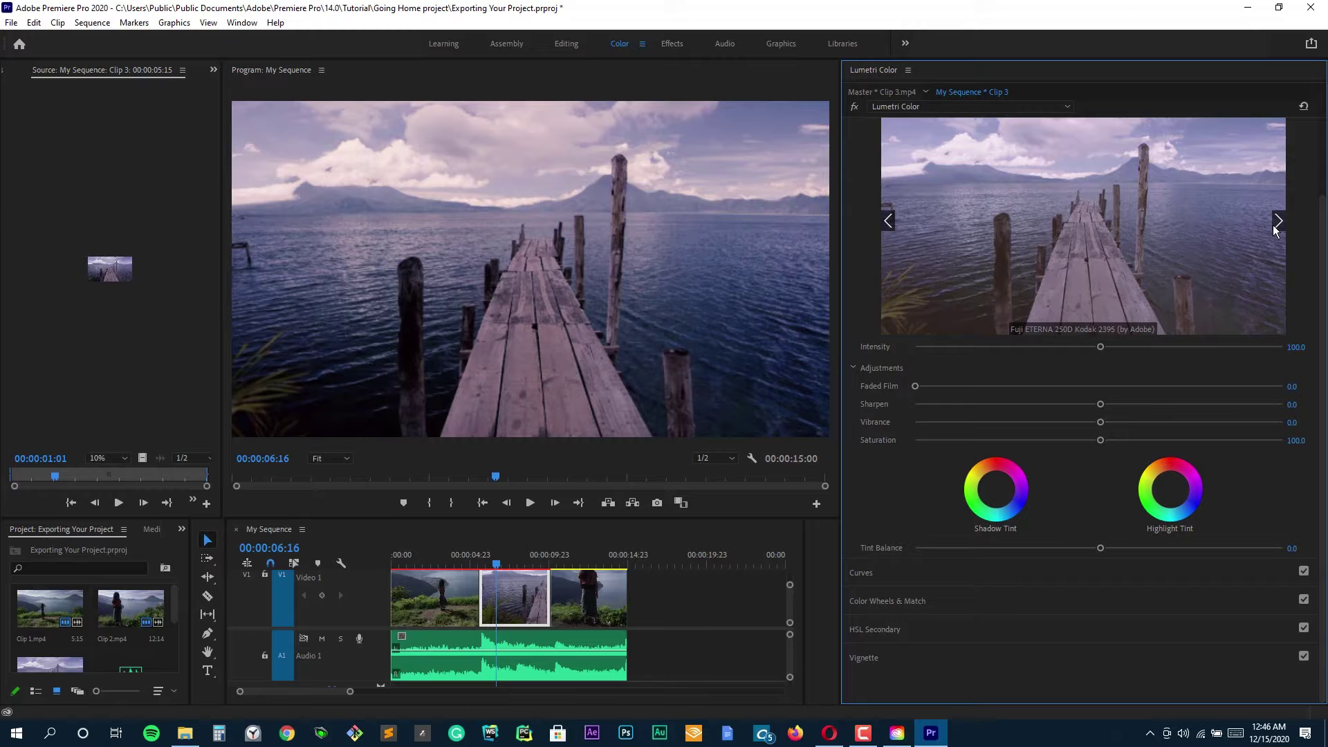
left_click(1277, 225)
left_click(1278, 225)
left_click(1278, 224)
left_click(1278, 225)
left_click(1279, 223)
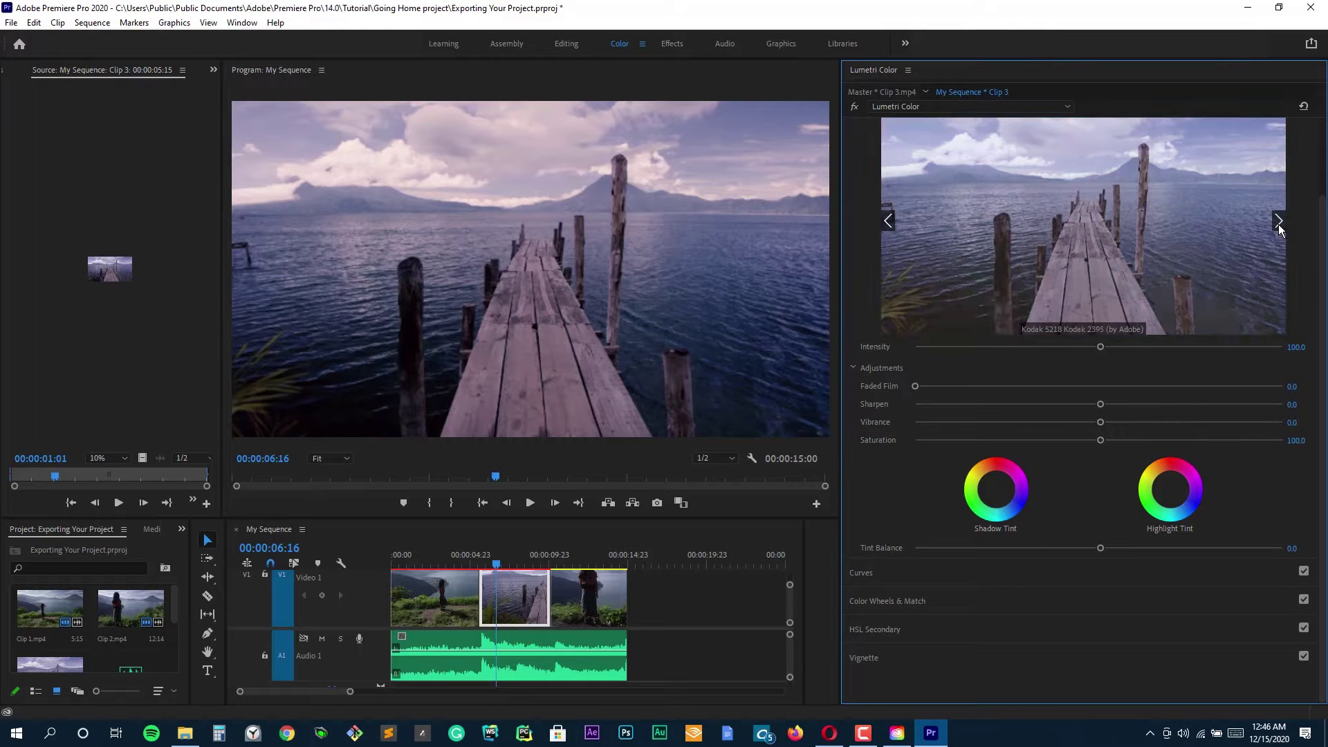
left_click(1279, 223)
left_click(1279, 223)
left_click(1248, 237)
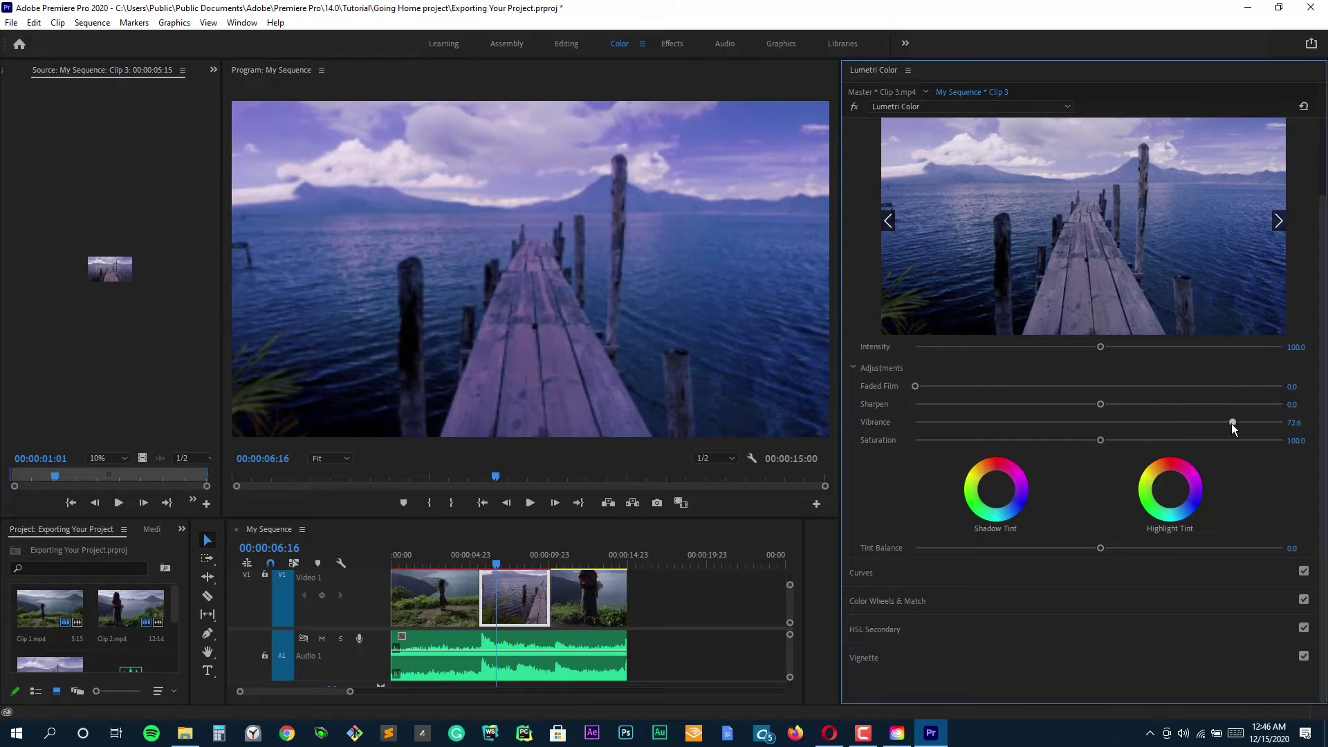
Play Clip 3 from its beginning to review the applied look in motion.
left_click(655, 353)
key("space")
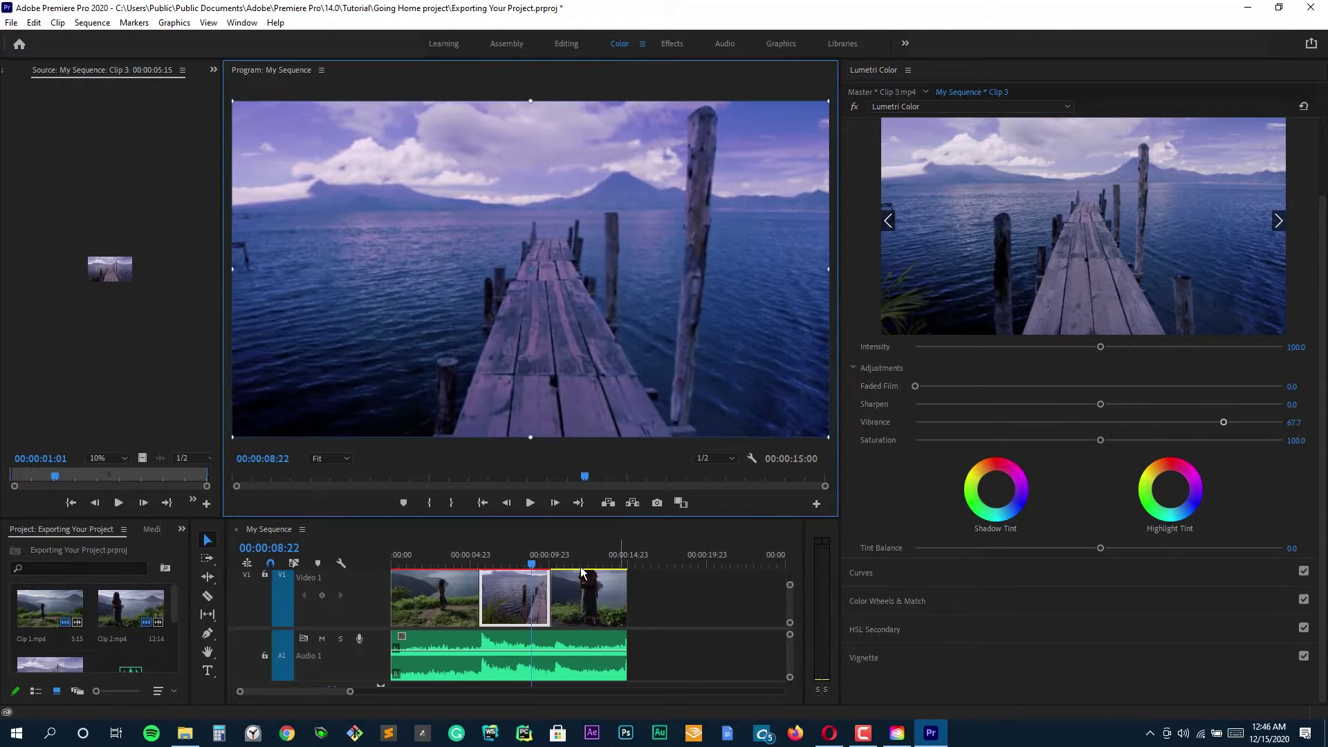
left_click(473, 562)
left_click_drag(473, 561, 468, 562)
key("space")
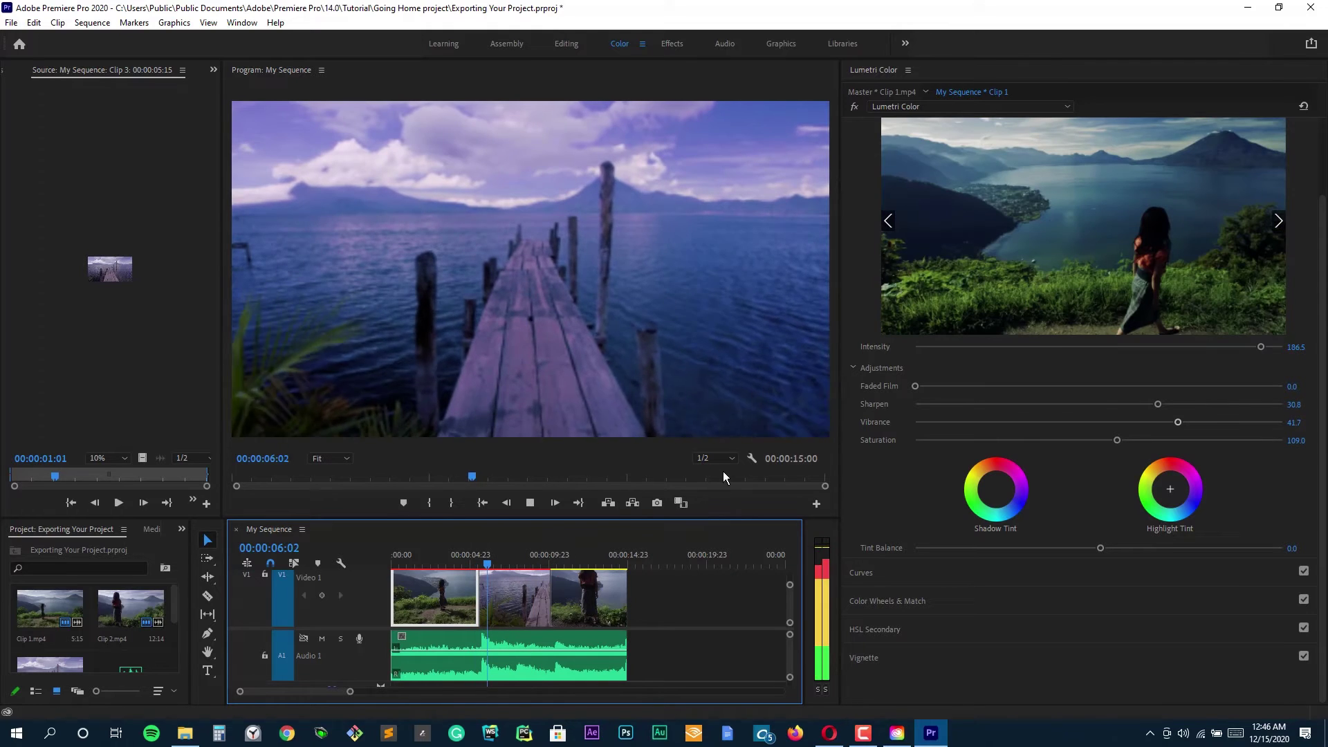
key("space")
Set the program playback resolution to Full and play Clip 3 again.
left_click(726, 460)
left_click(714, 472)
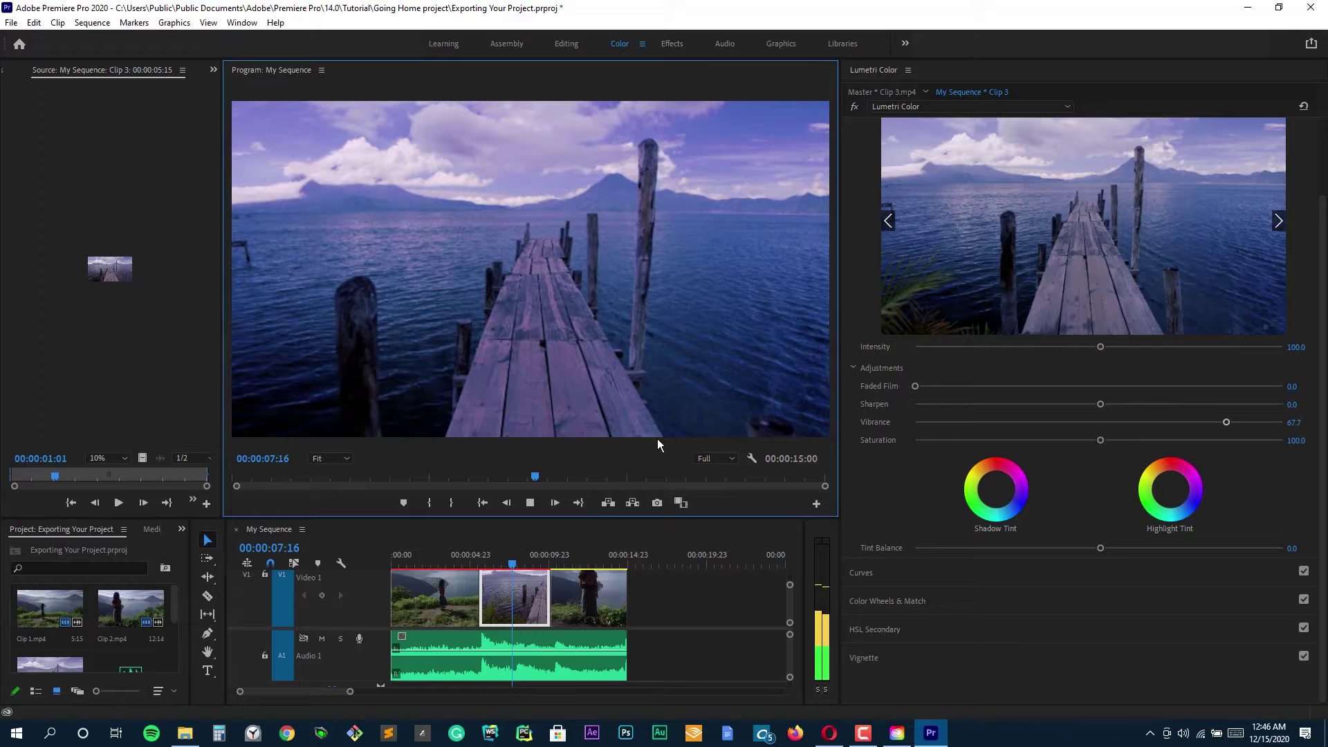
key("space")
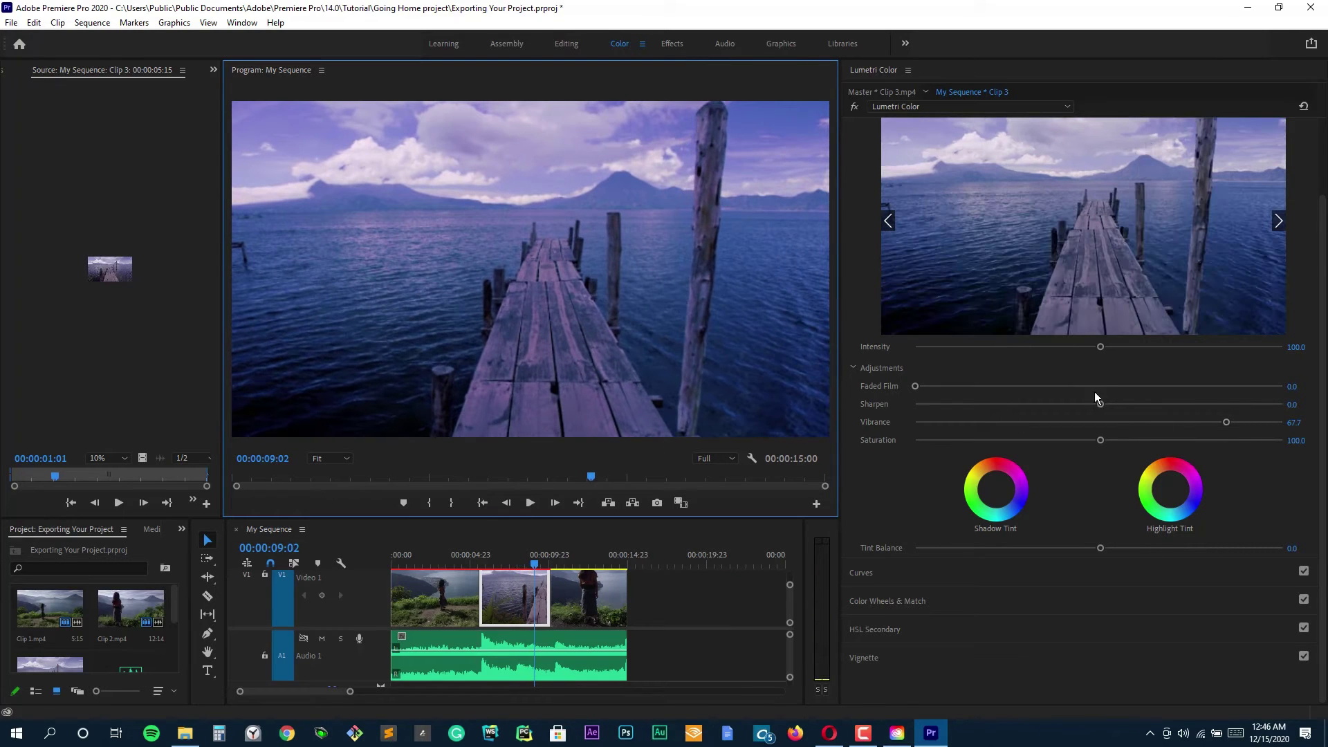
Lower the look intensity to about 97.4 and reset all Lumetri Color settings on Clip 3.
mouse_move(1105, 350)
left_mouse_down()
mouse_move(1162, 346)
mouse_move(1085, 343)
left_mouse_up()
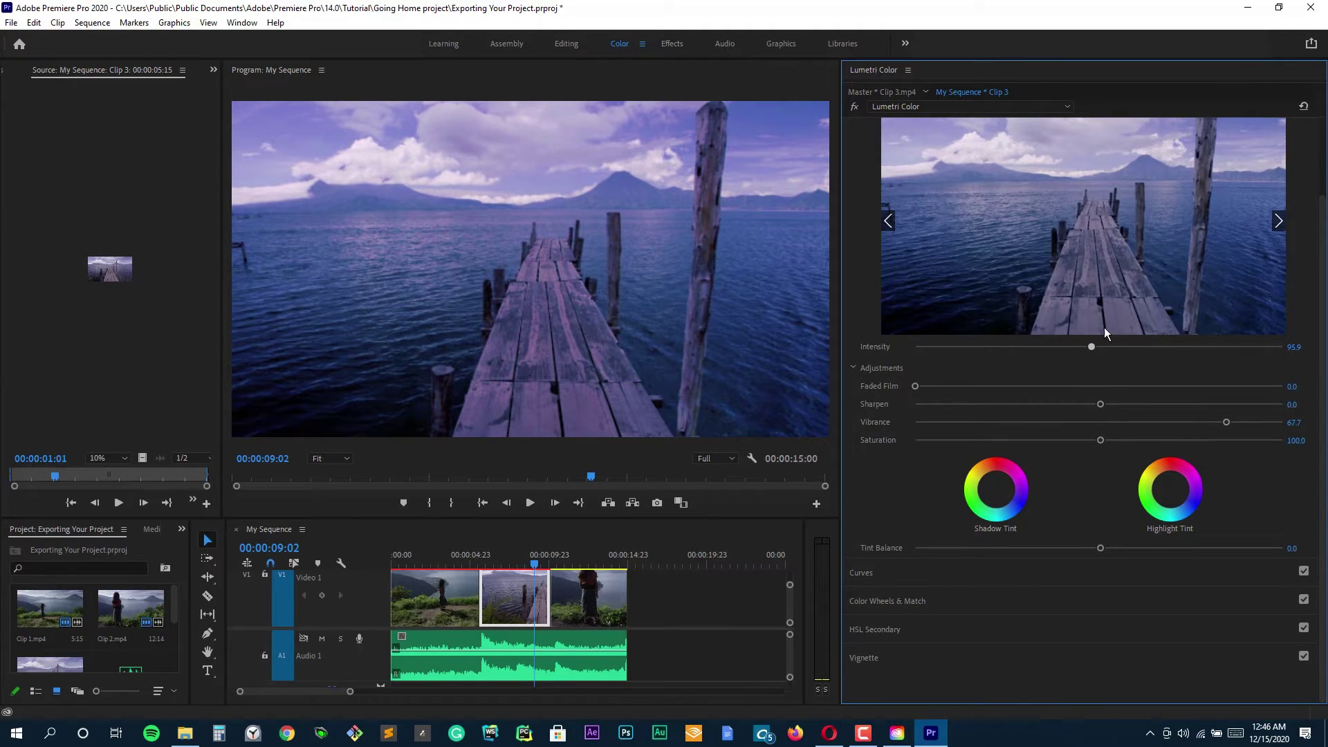
scroll(1192, 501, "up", 1)
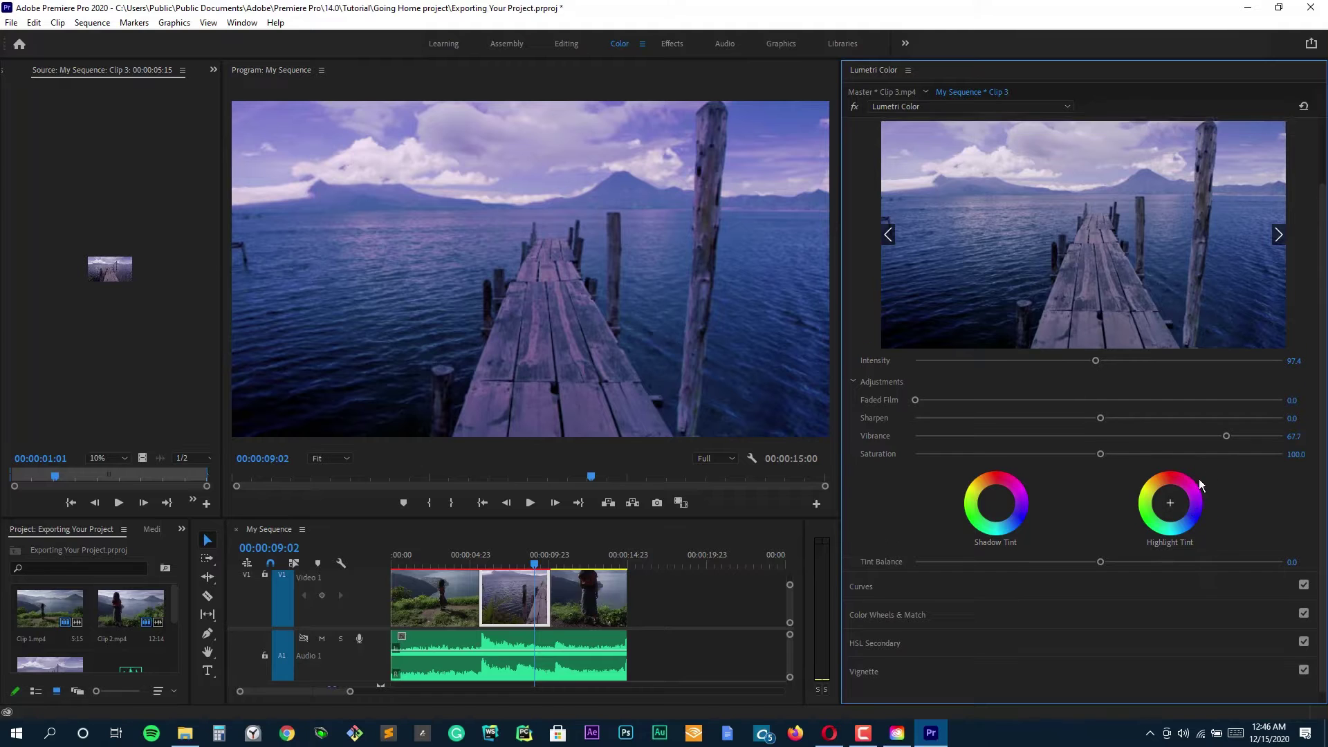
left_click(1303, 107)
Browse the preset looks, apply SL GOLD WESTERN to Clip 3 and lower its saturation to about 30.1.
left_click(1280, 264)
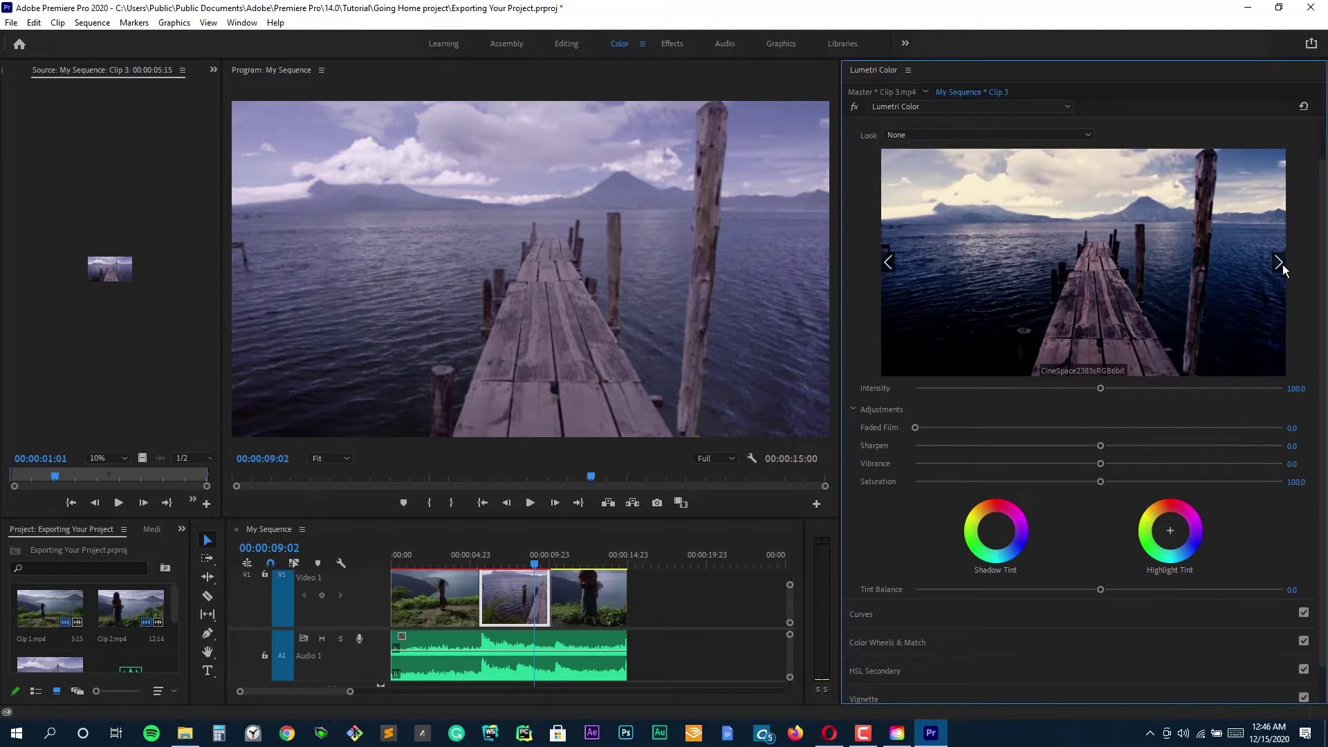
left_click(1280, 264)
left_click(1280, 263)
left_click(1281, 263)
left_click(1281, 264)
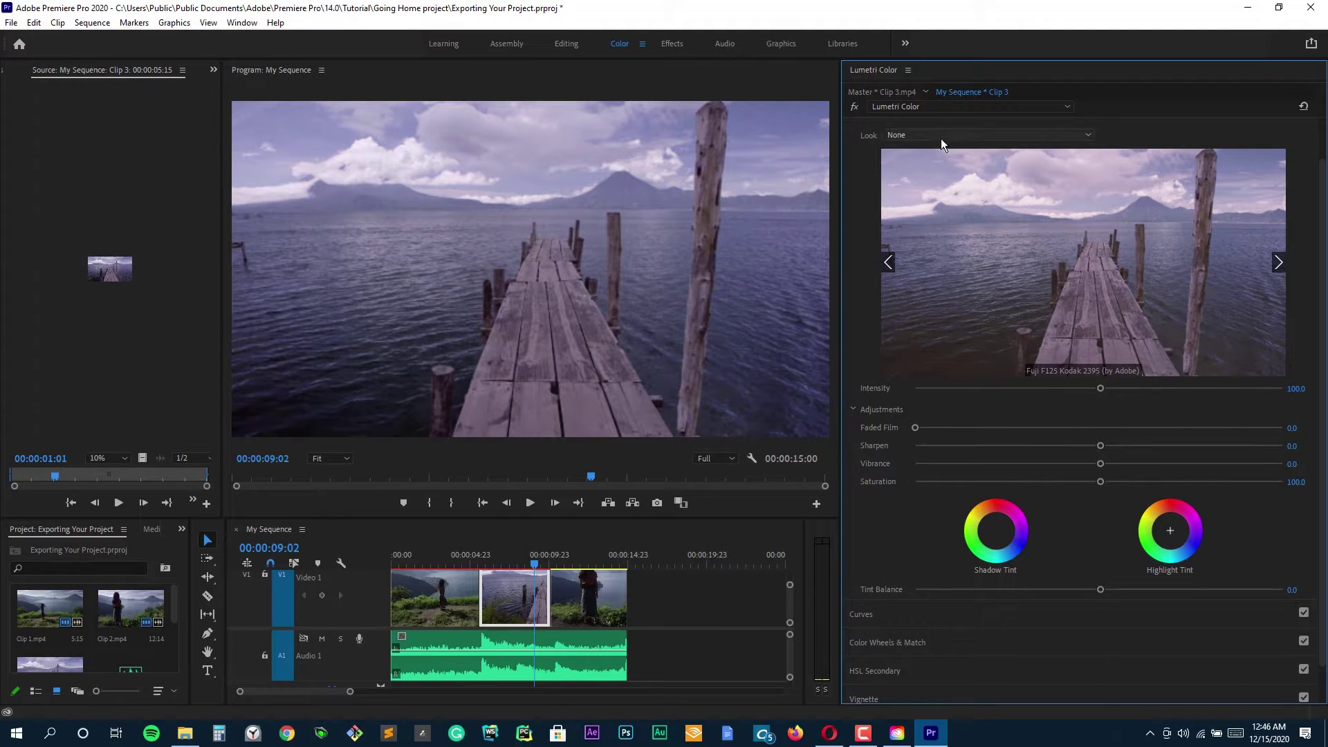
left_click(941, 139)
scroll(958, 428, "down", 10)
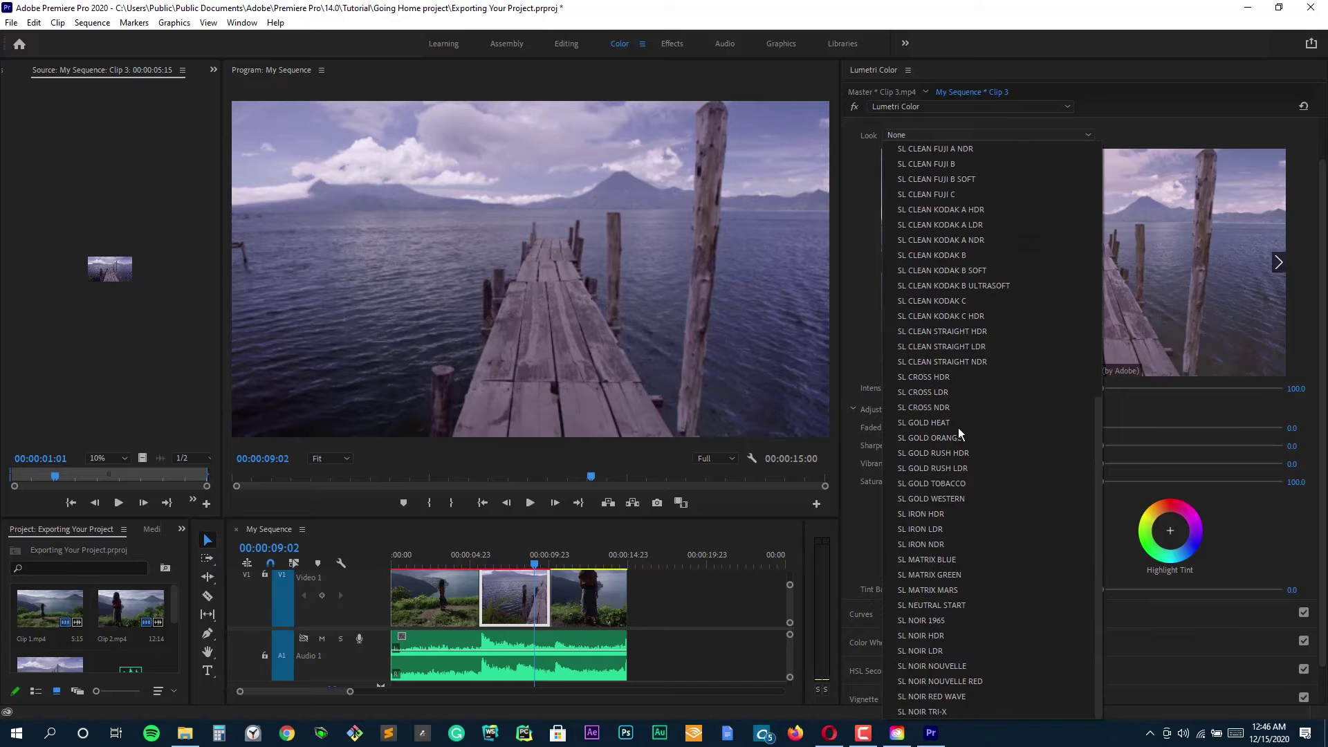
left_click(948, 496)
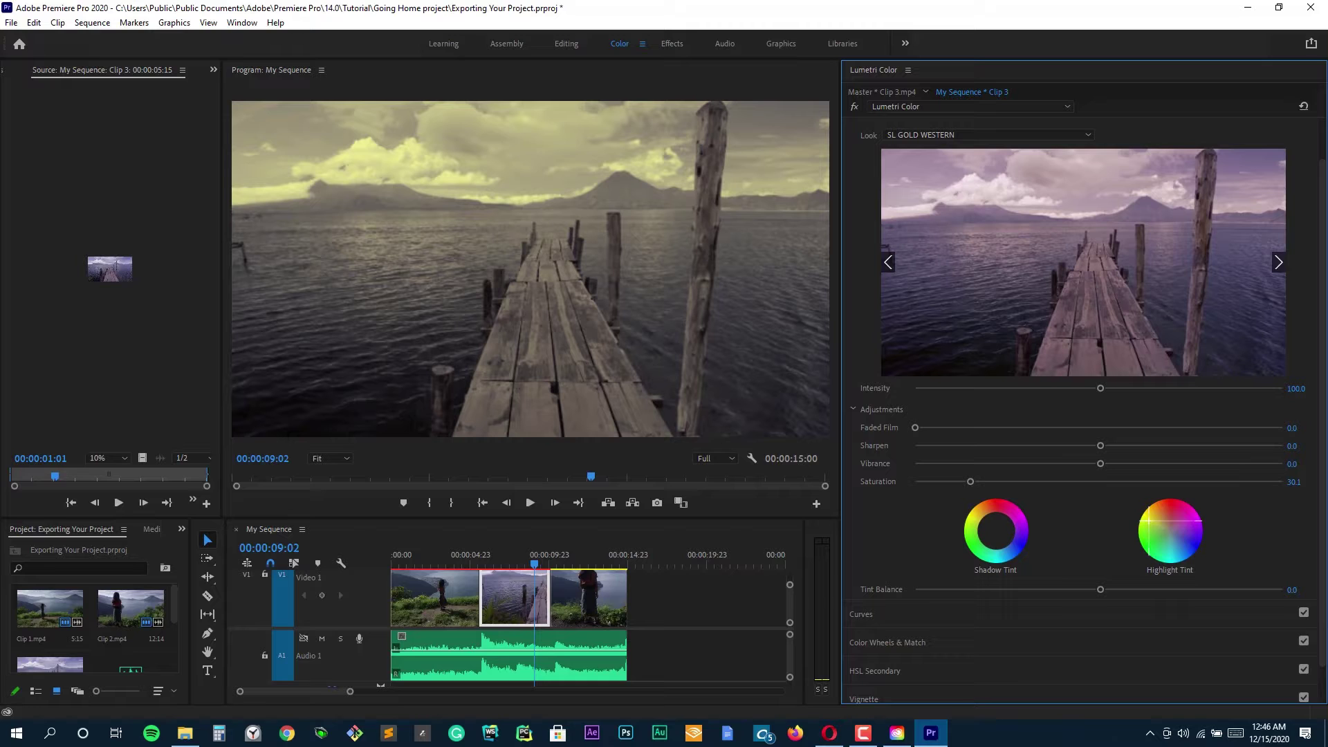
Try blue tints on Clip 3's highlights and shadows, and undo both tint changes.
left_click_drag(1180, 539, 1188, 540)
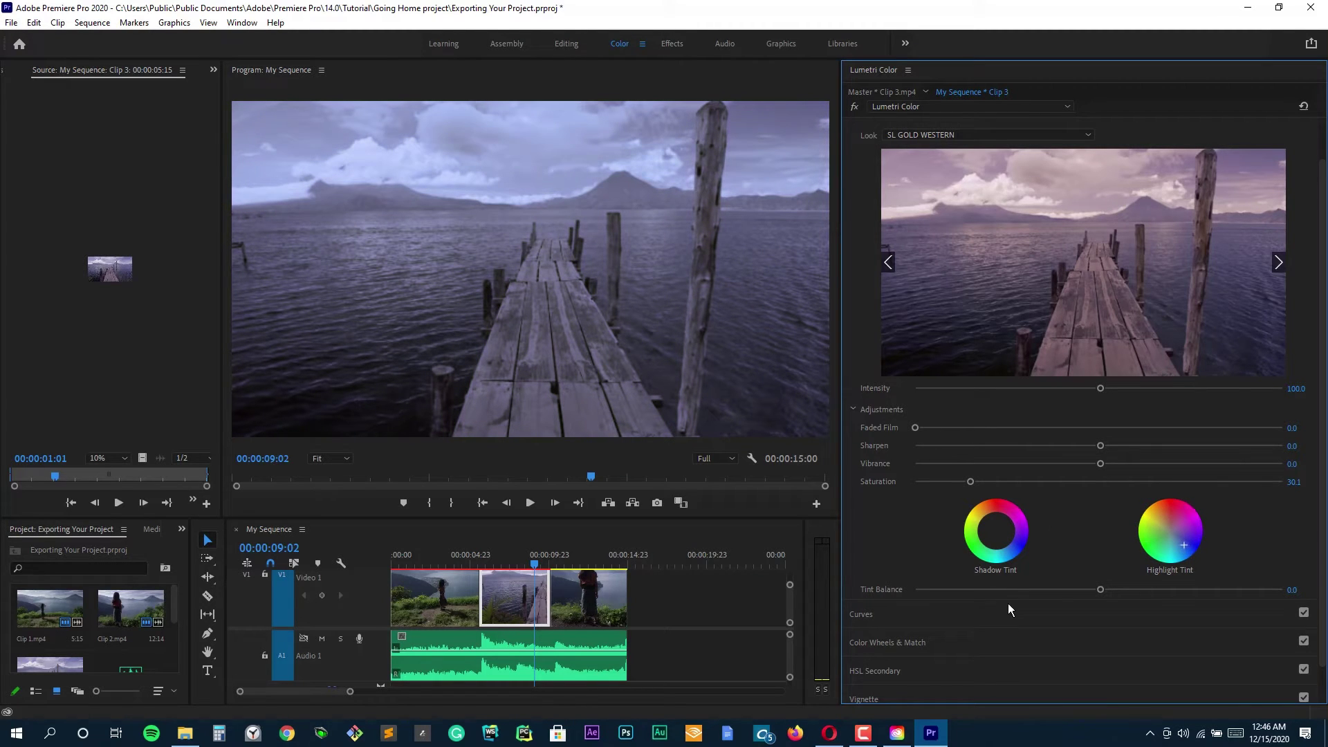
left_click_drag(1018, 540, 1015, 548)
key("ctrl+z")
key("ctrl+z")
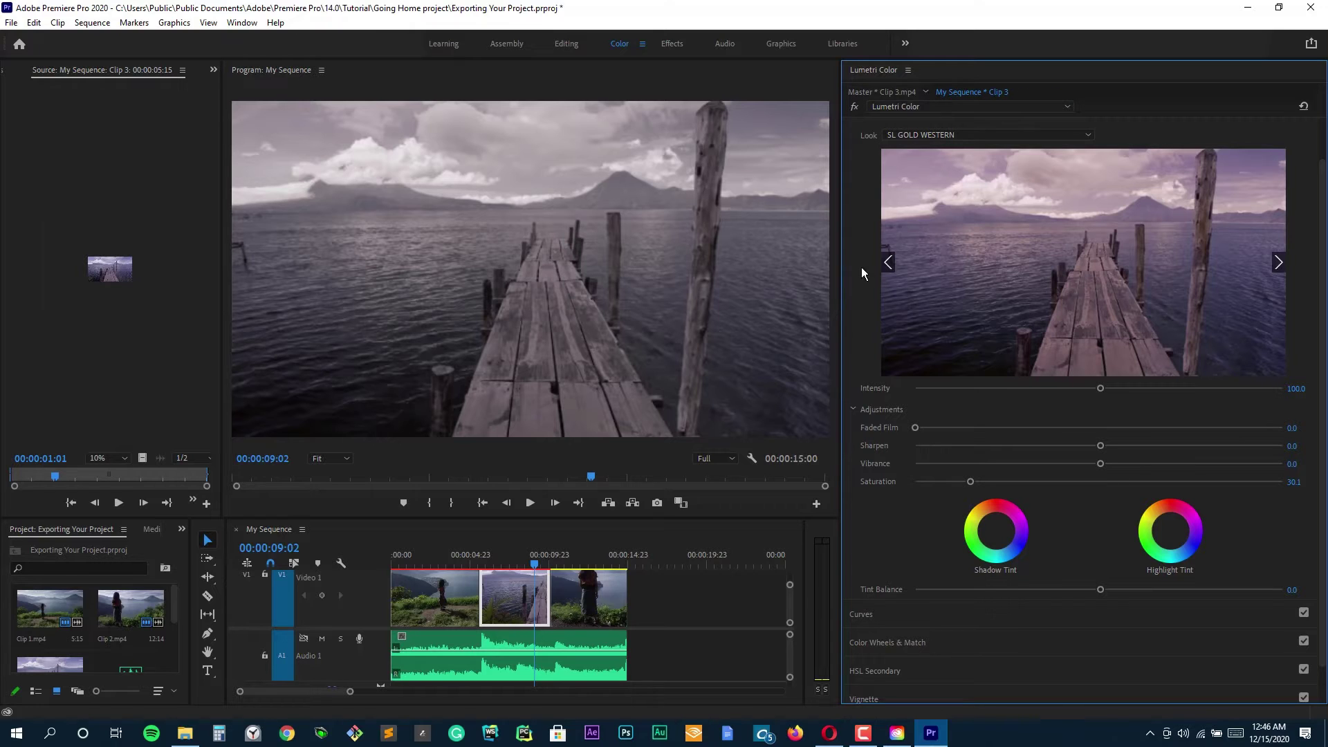
Reset the Lumetri Color effect on Clip 3 to its default settings.
left_click(1303, 106)
double_click(868, 69)
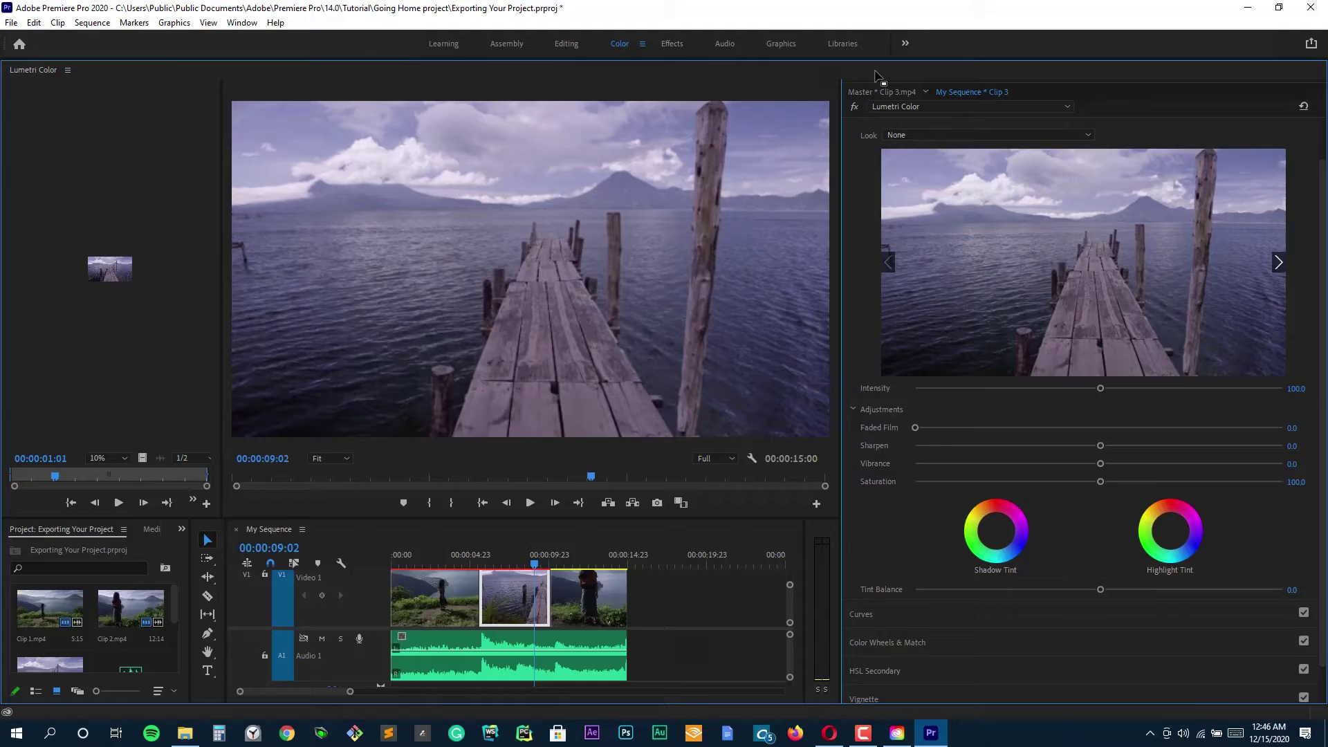
double_click(1051, 69)
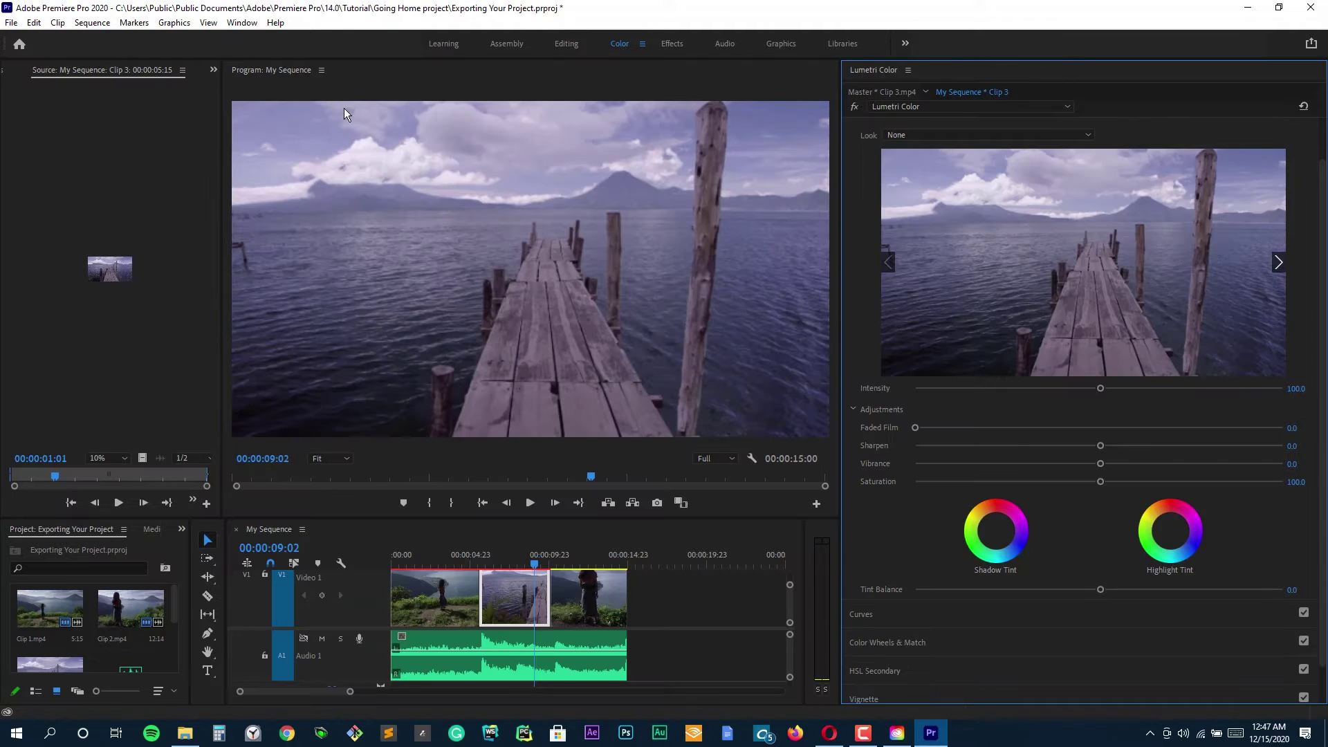
Darken Clip 3's shadows and midtones with the color wheel level sliders in Color Wheels & Match.
scroll(992, 342, "down", 3)
left_click(877, 600)
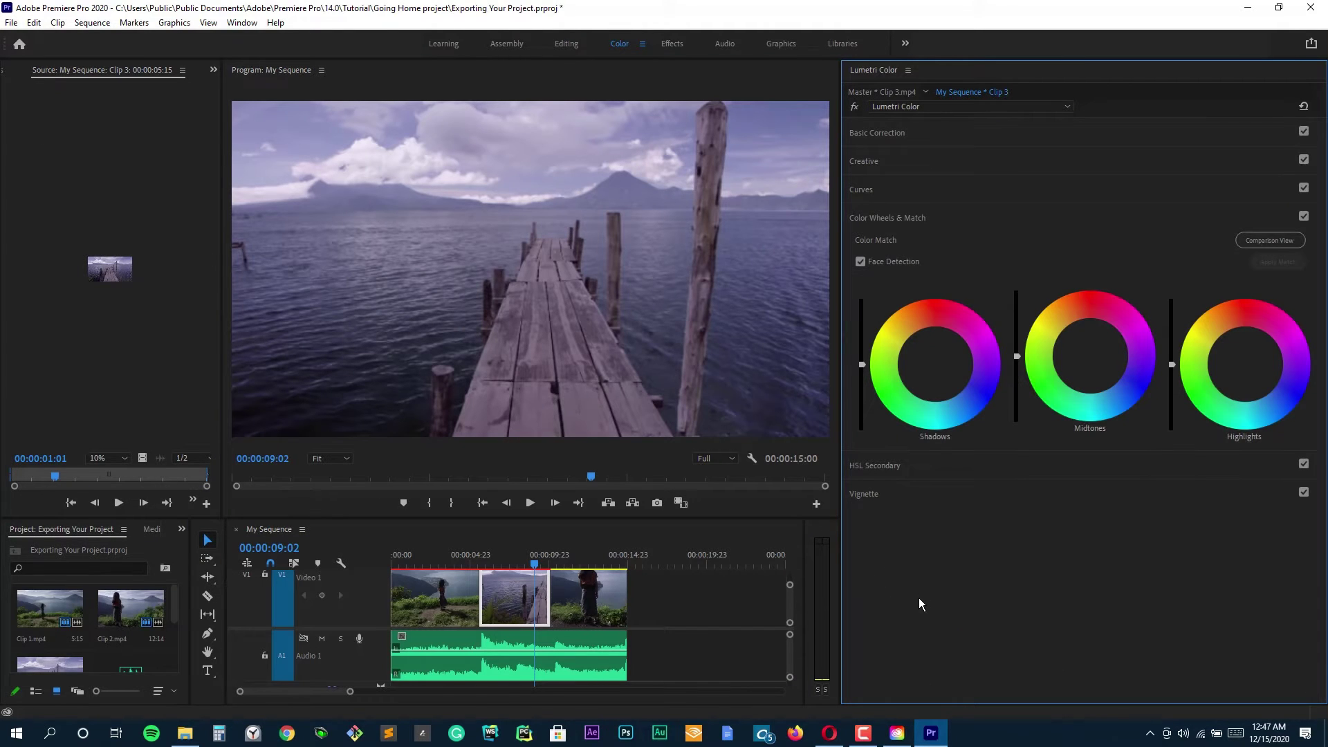
left_click_drag(862, 362, 861, 399)
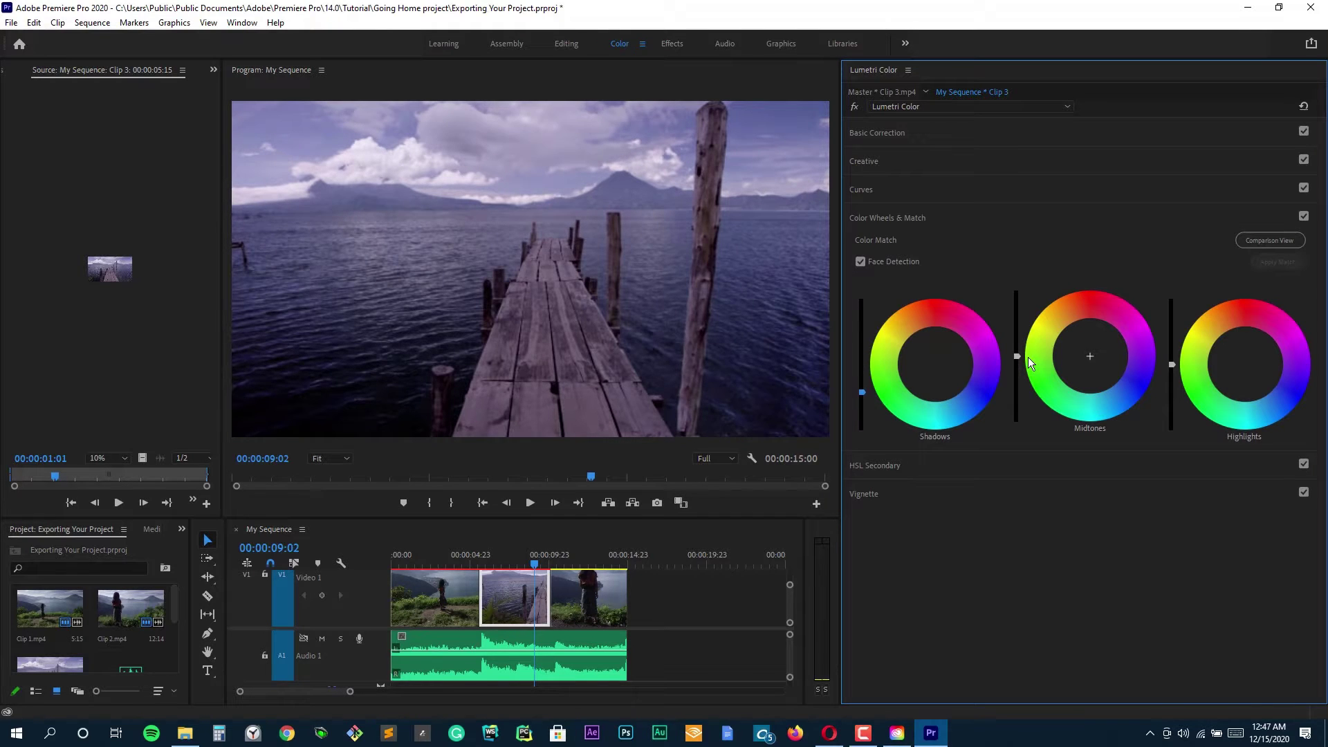
left_click_drag(1017, 354, 1017, 391)
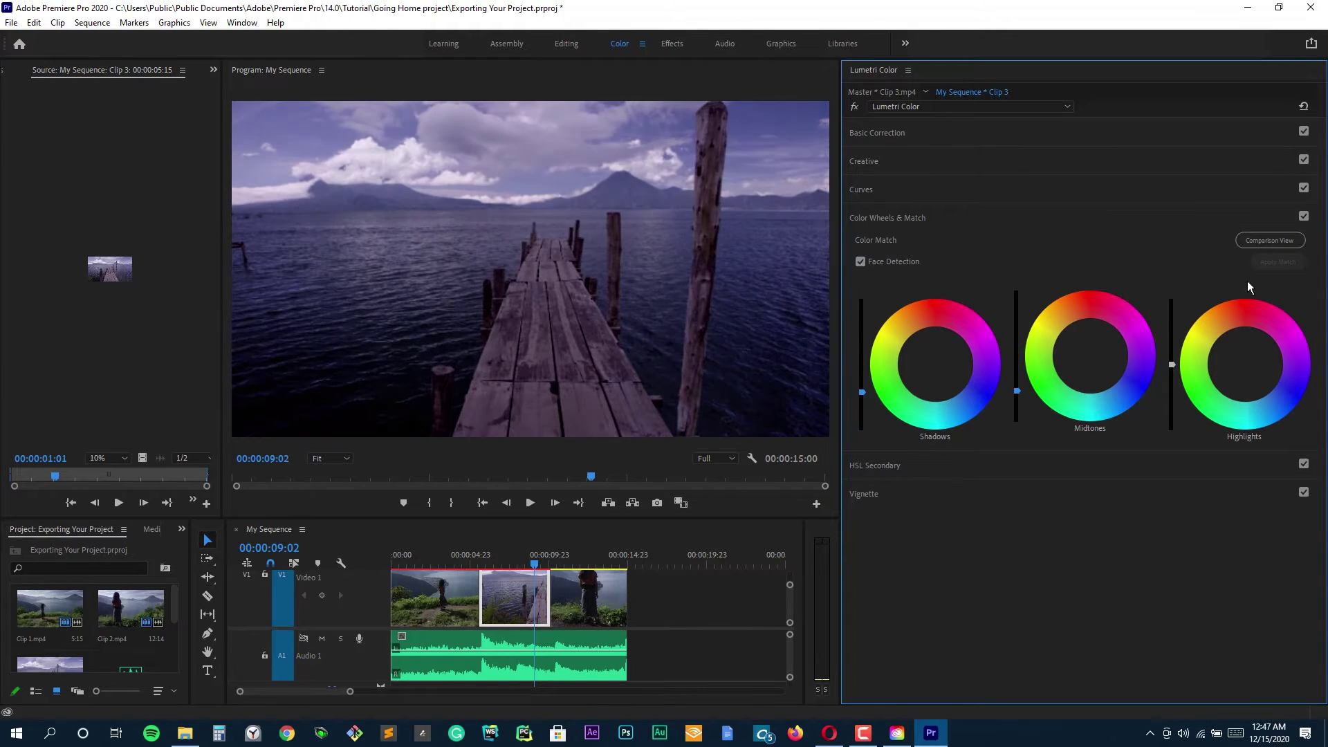
Tint Clip 3's highlights blue with the Highlights wheel and raise the highlight level almost to maximum.
mouse_move(1171, 364)
left_mouse_down()
mouse_move(1171, 349)
mouse_move(1171, 371)
left_mouse_up()
left_click_drag(1270, 418, 1275, 410)
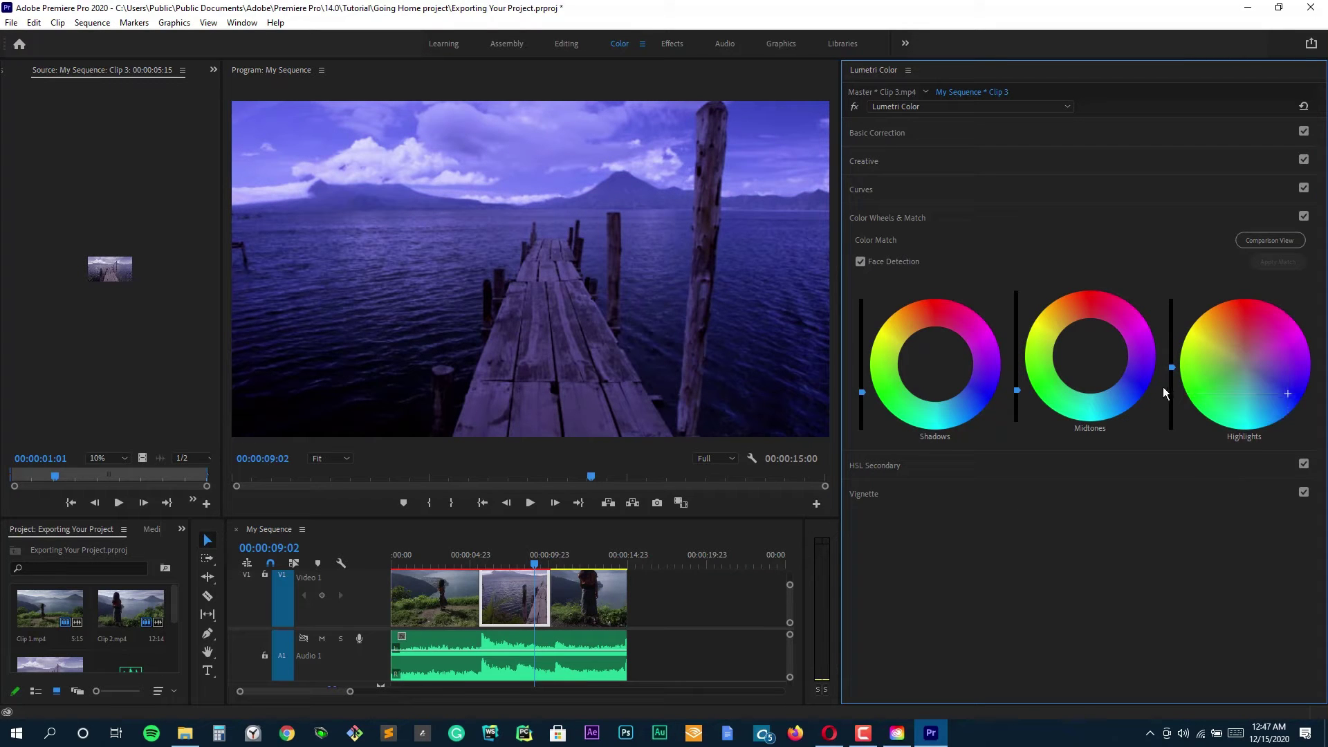
left_click_drag(1172, 364, 1171, 302)
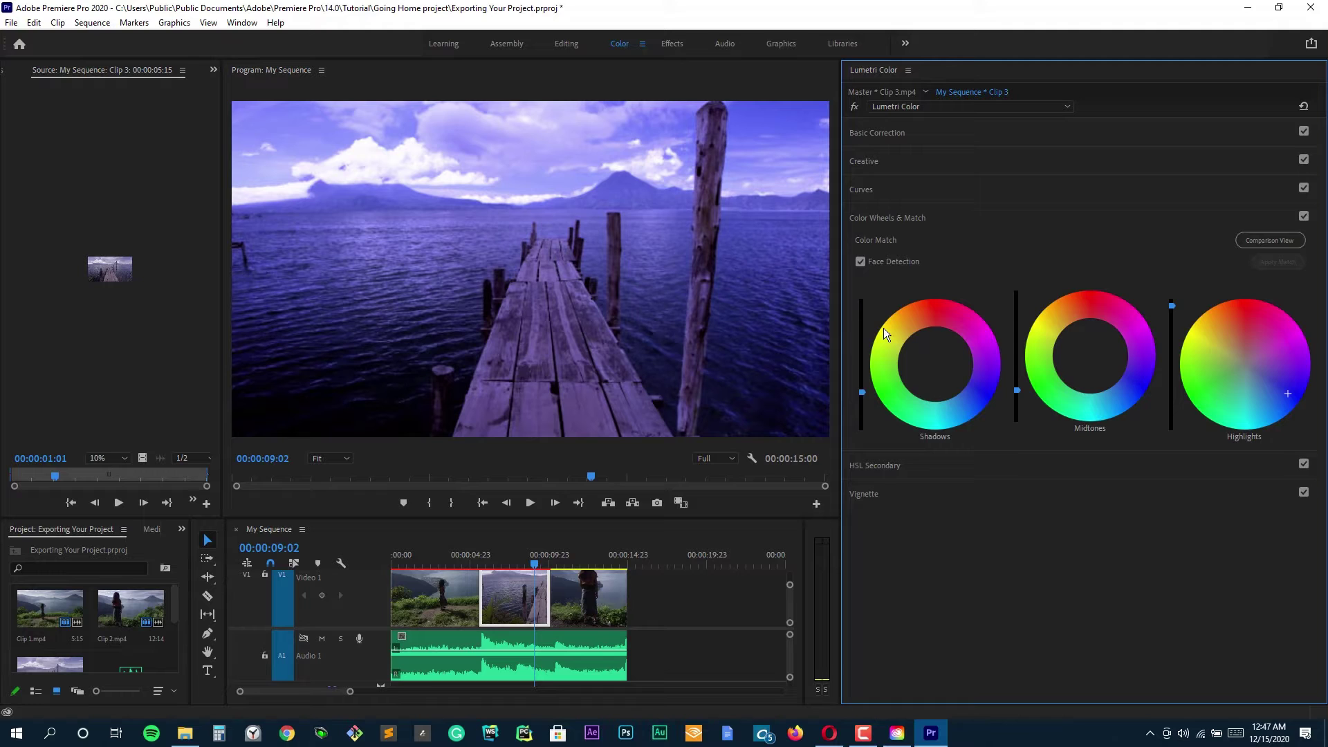
In Basic Correction, set Clip 3's input LUT to AMIRA_Default_LogC2Rec709 and its temperature to about -71.1.
left_click(877, 133)
left_click(924, 153)
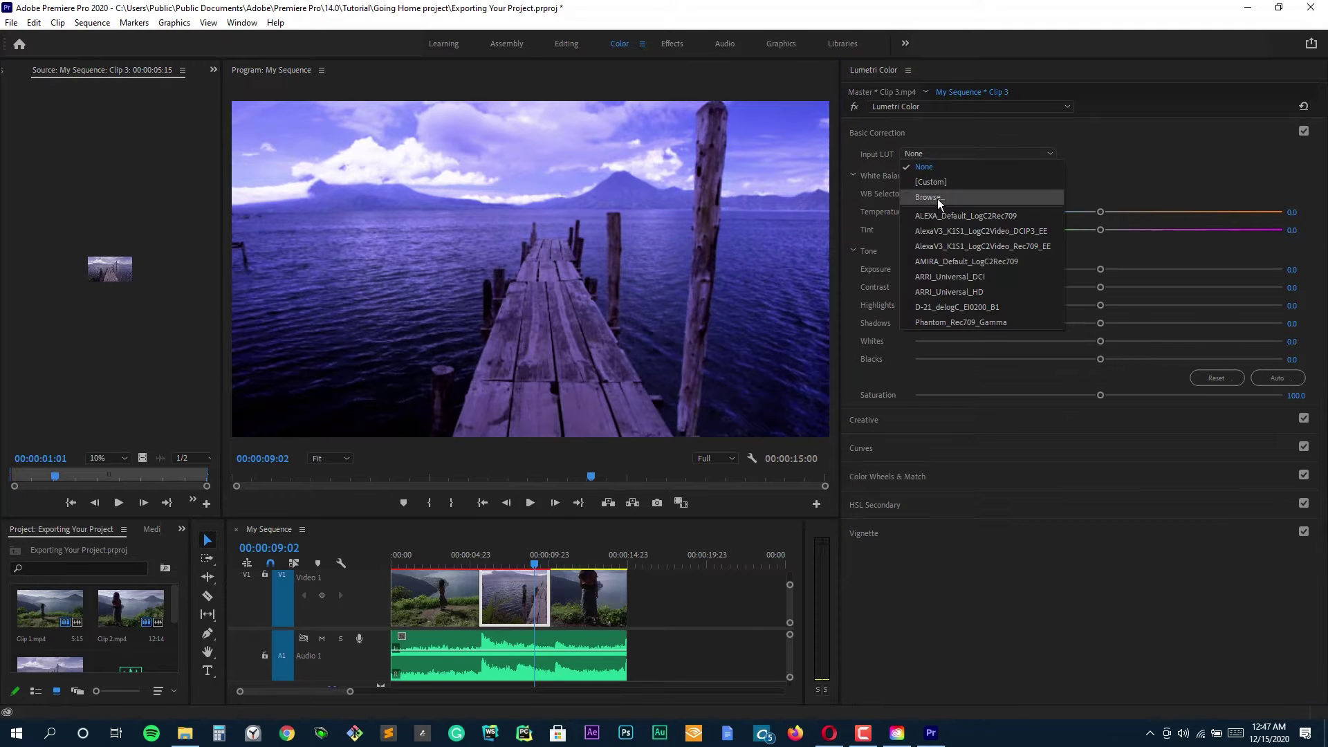
left_click(940, 221)
left_click(954, 154)
left_click(964, 261)
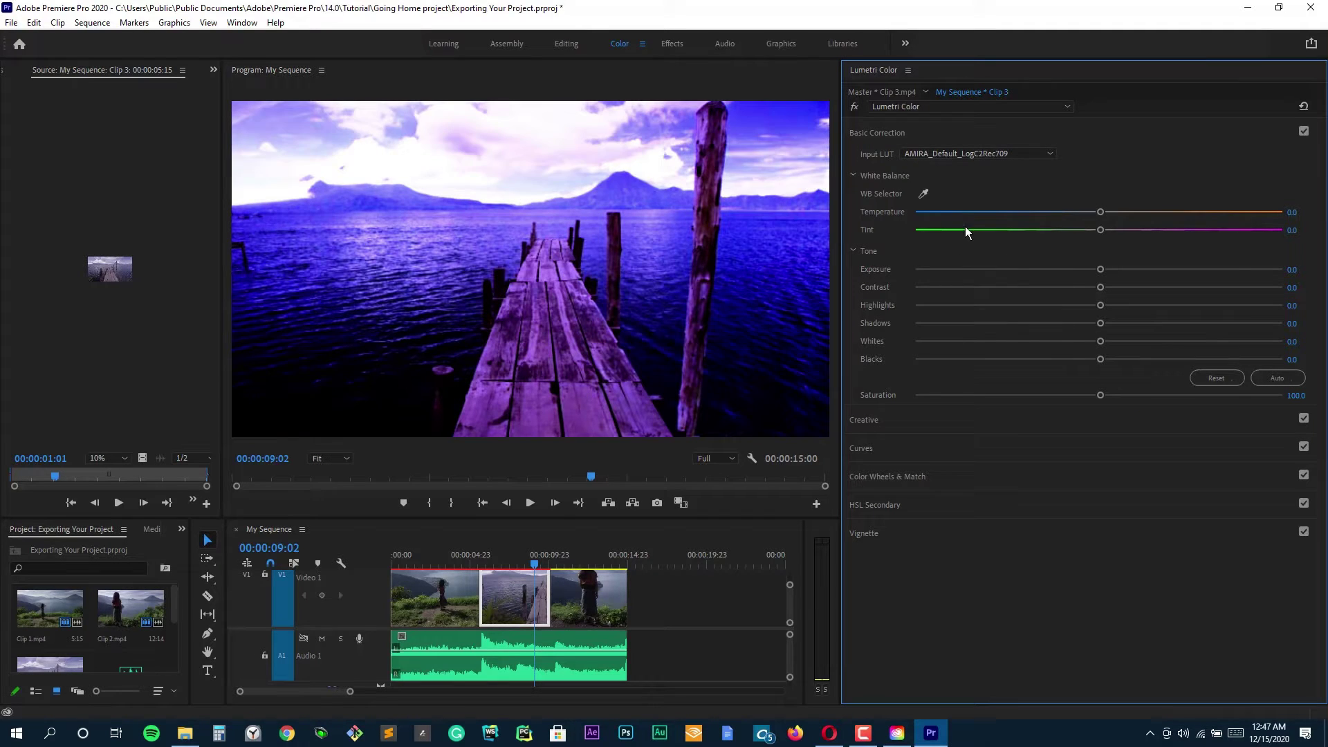
left_click(967, 213)
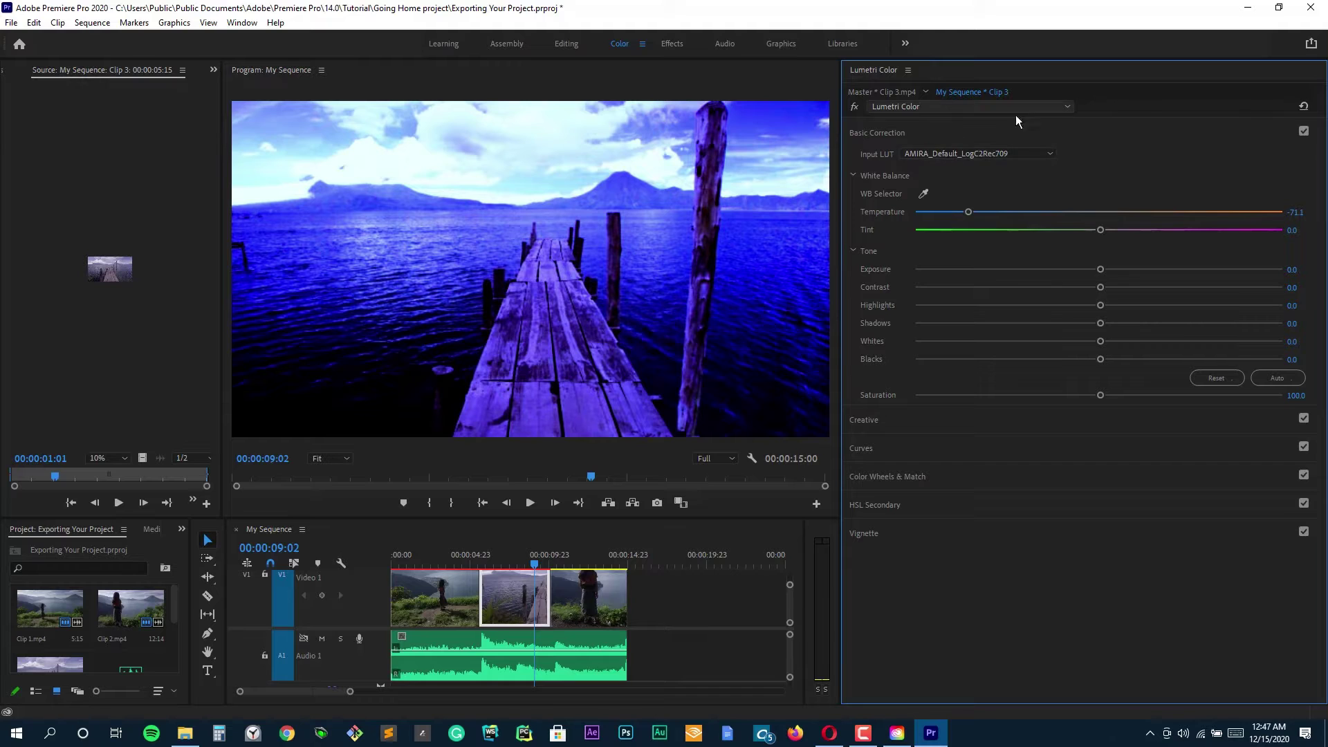
Reset Clip 3's Lumetri Color effect and check its effect options and the master clip's color settings.
left_click(1304, 106)
left_click(965, 103)
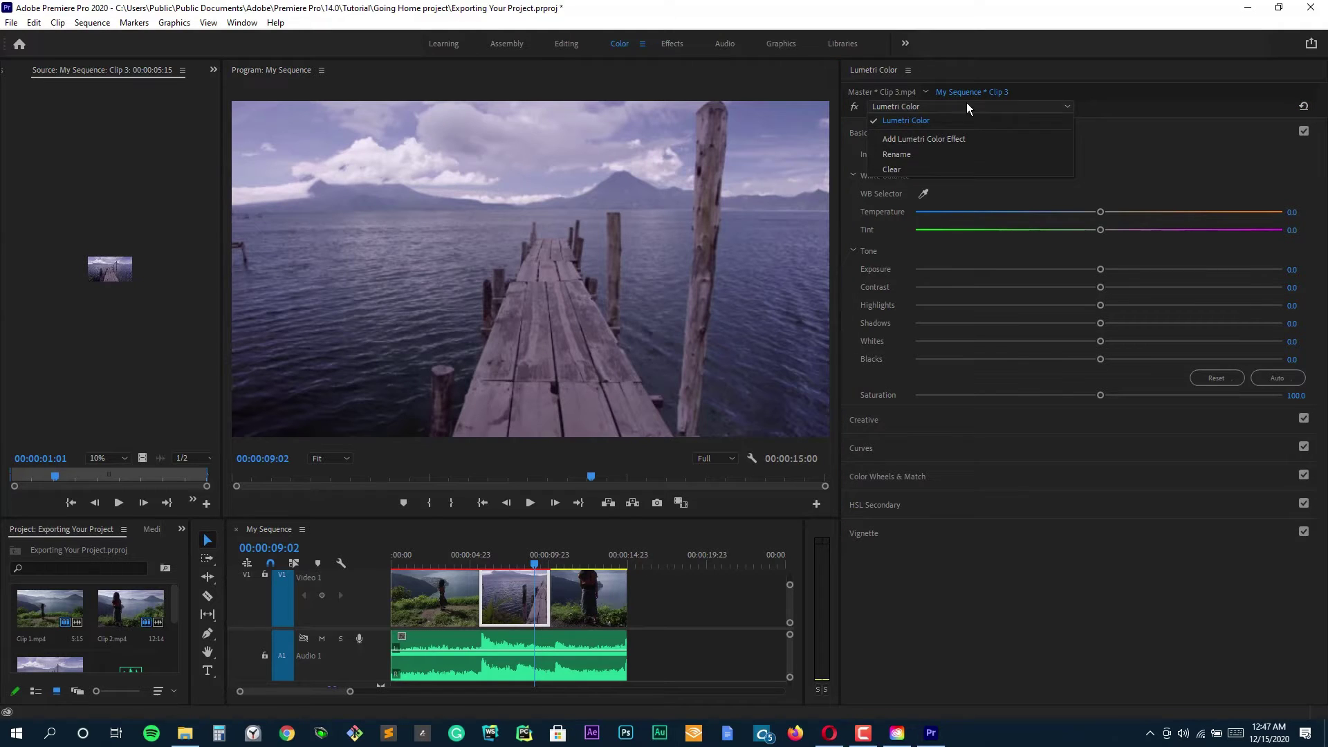
left_click(924, 80)
left_click(872, 93)
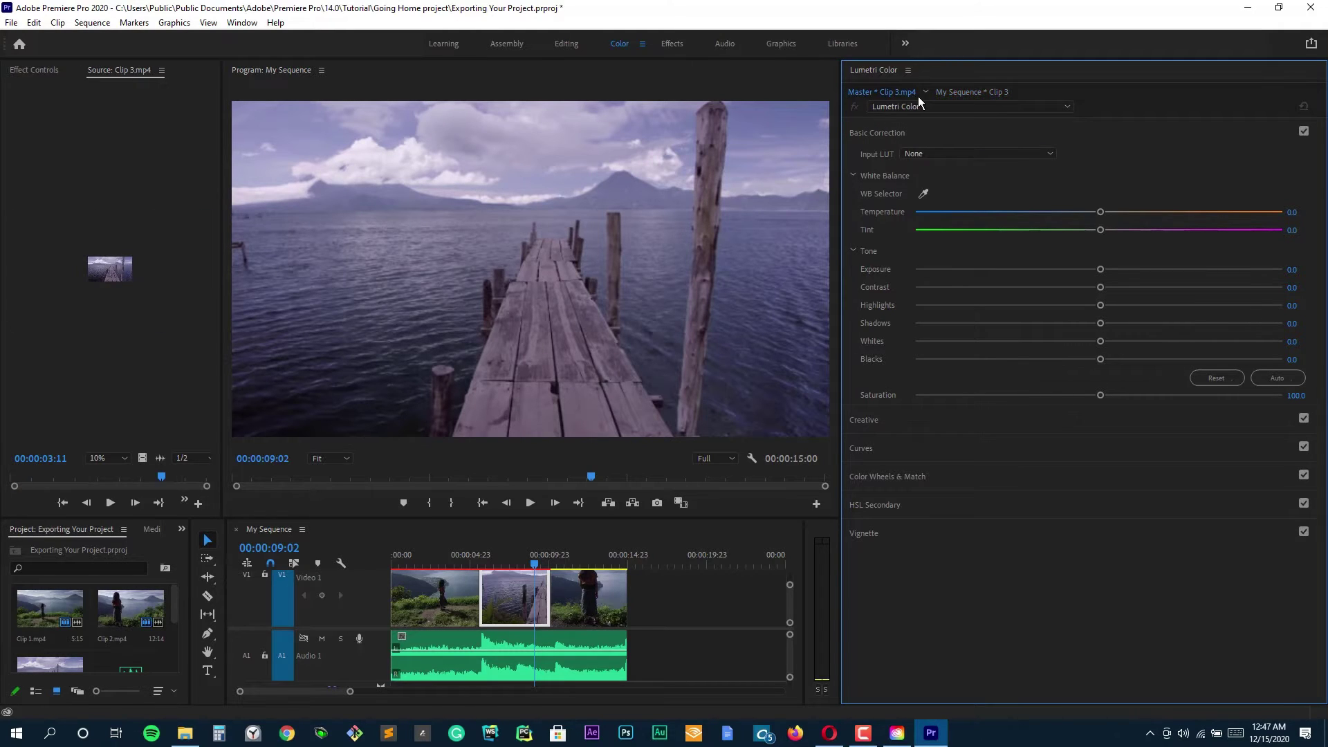
In the Creative section, apply the Fuji ETERNA 250D Fuji 3510 (by Adobe) look to Clip 3 in the sequence.
left_click(935, 153)
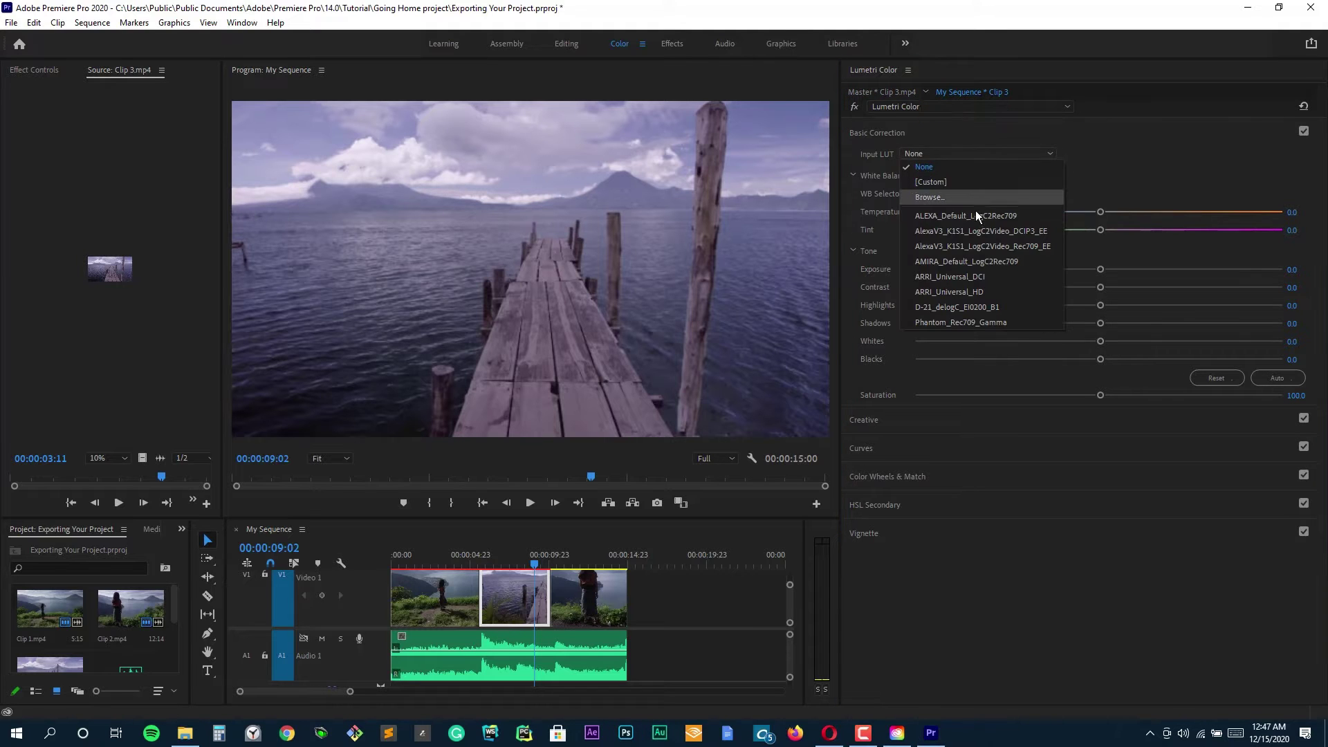
left_click(904, 127)
left_click(889, 163)
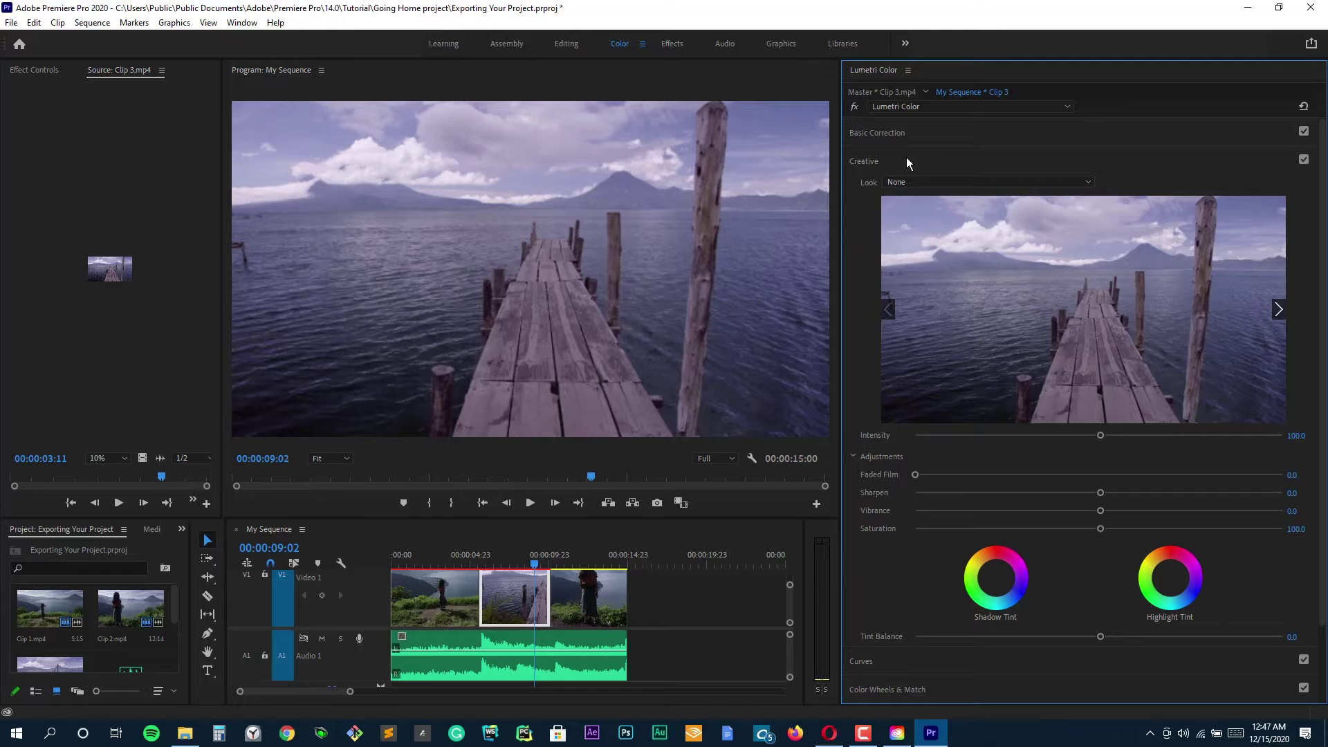
left_click(920, 181)
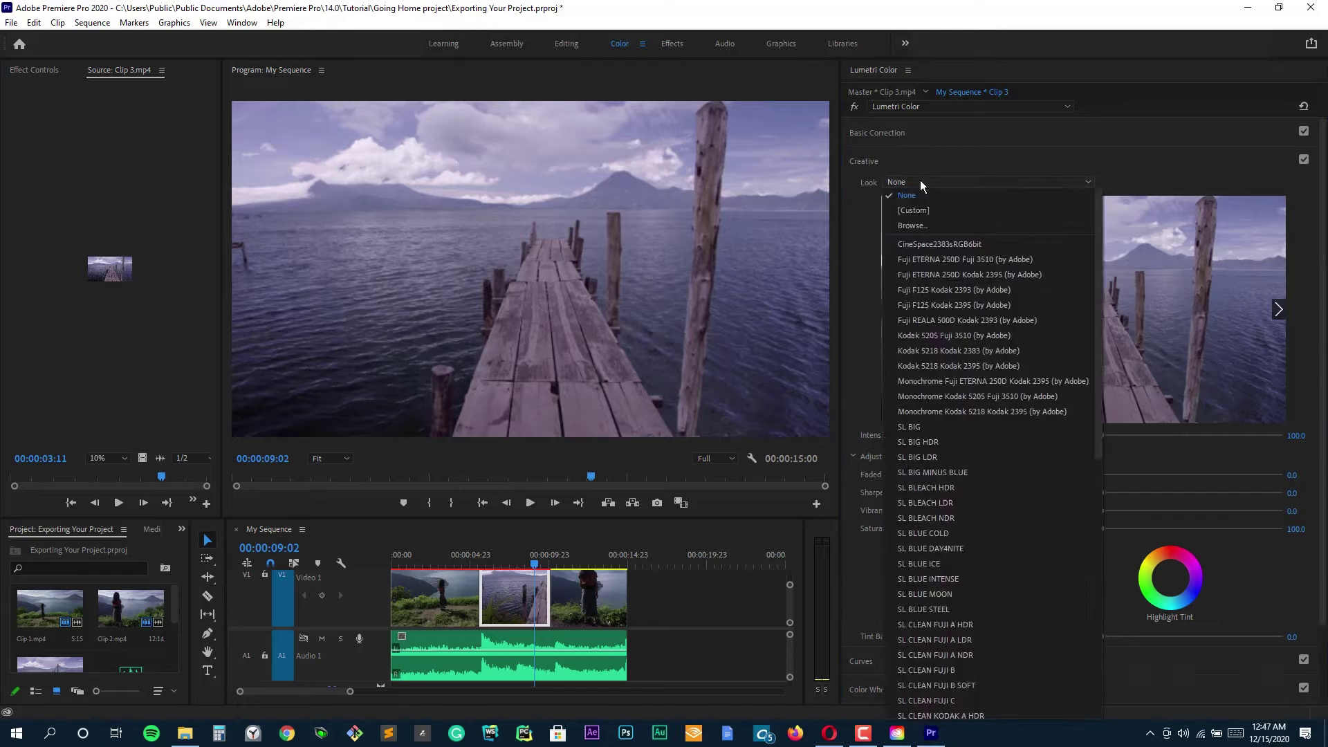
left_click(960, 260)
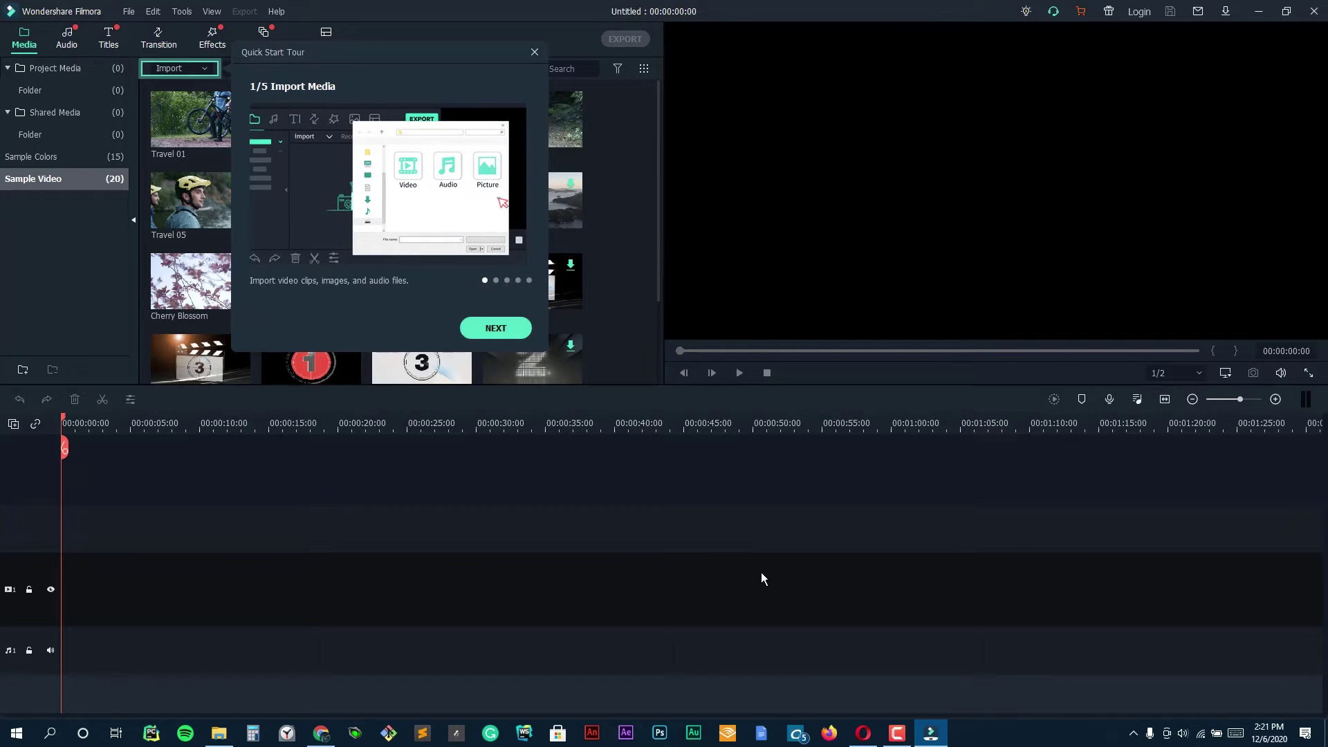
In Wondershare Filmora, go through the Quick Start Tour to its end and close the Message Center.
key("Return")
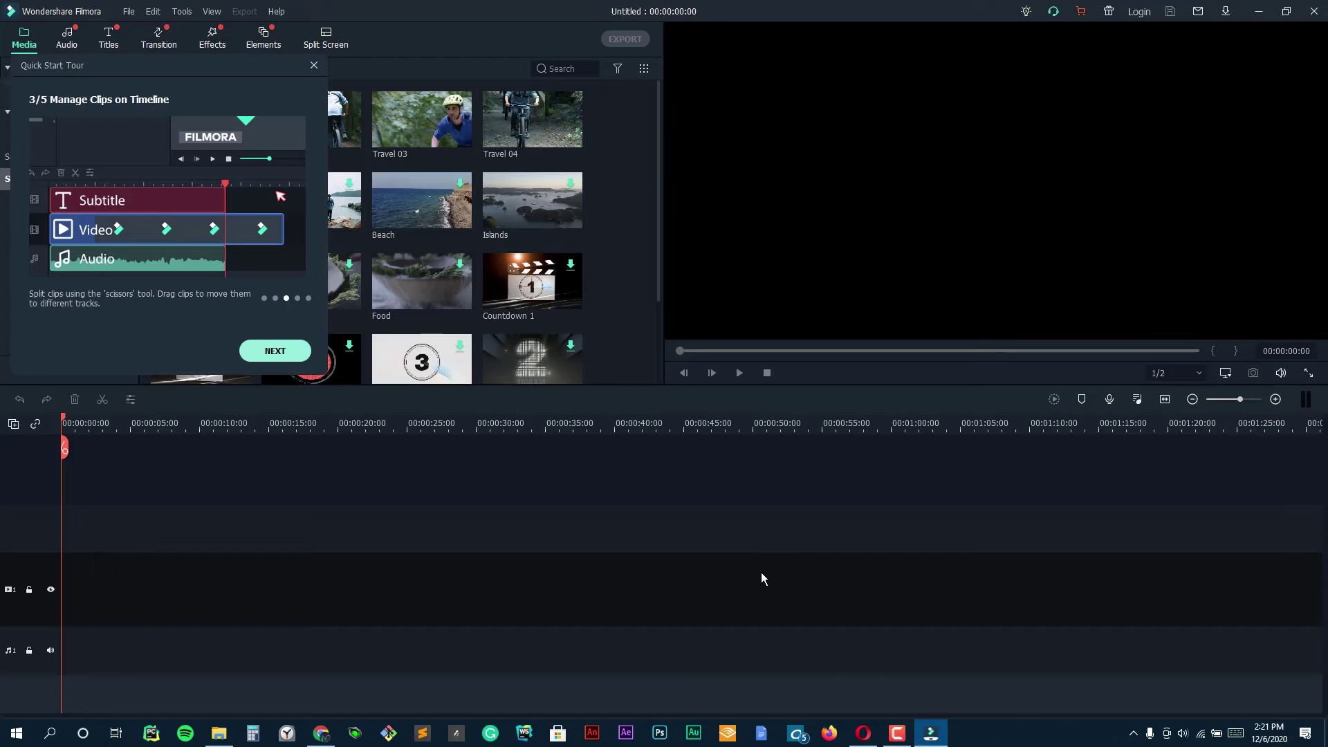
key("Return")
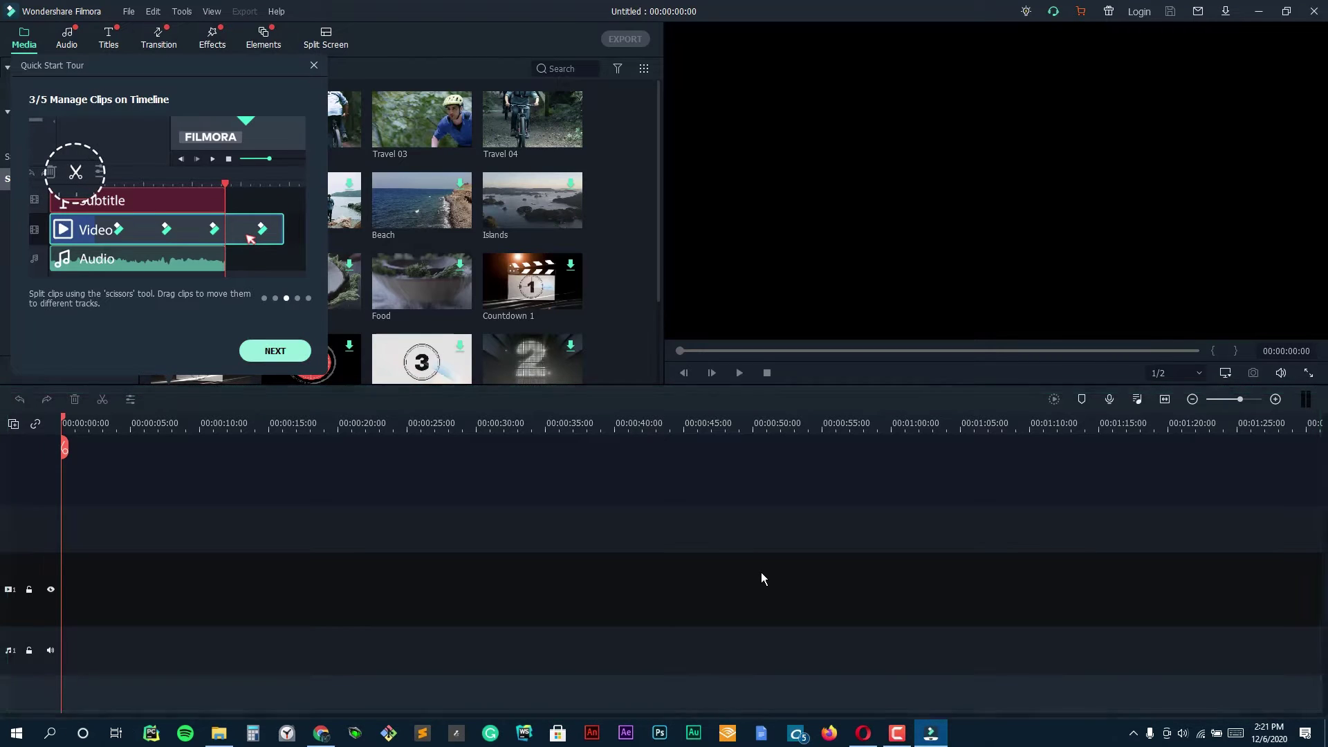
key("Return")
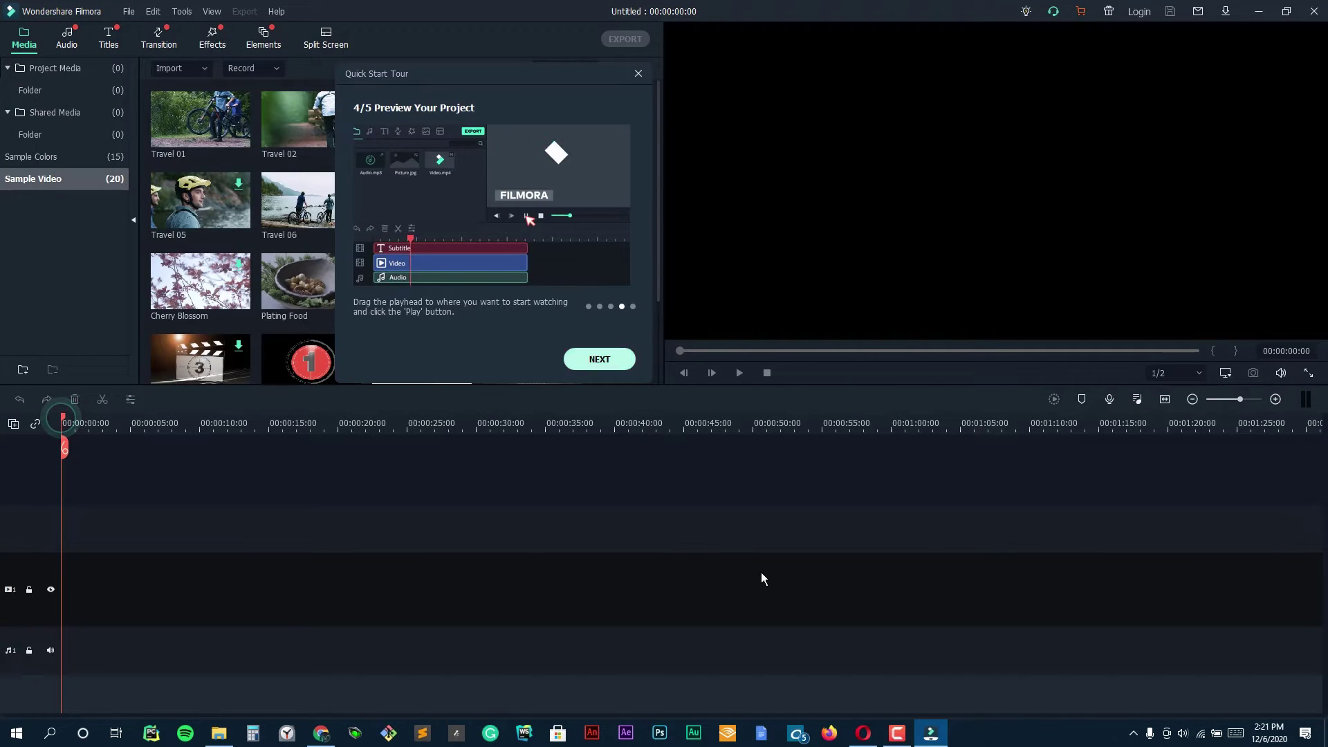
key("Return")
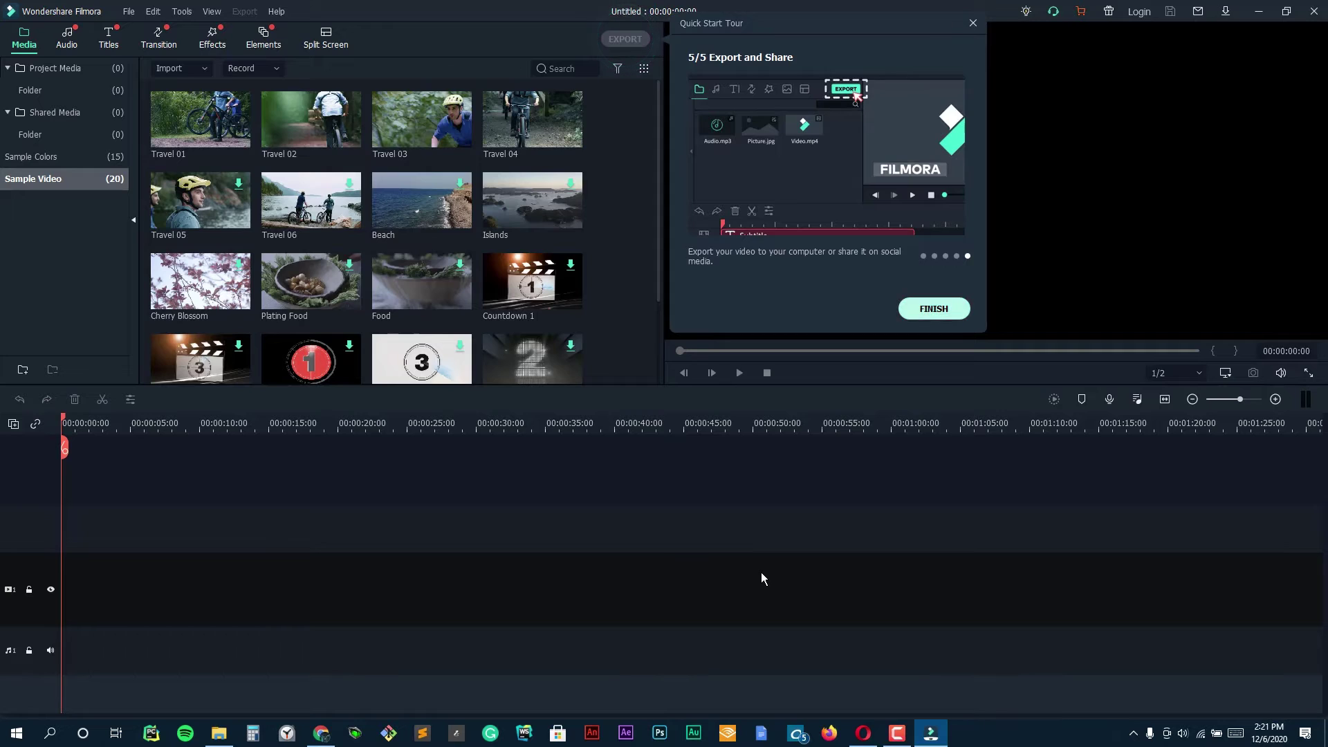
key("Return")
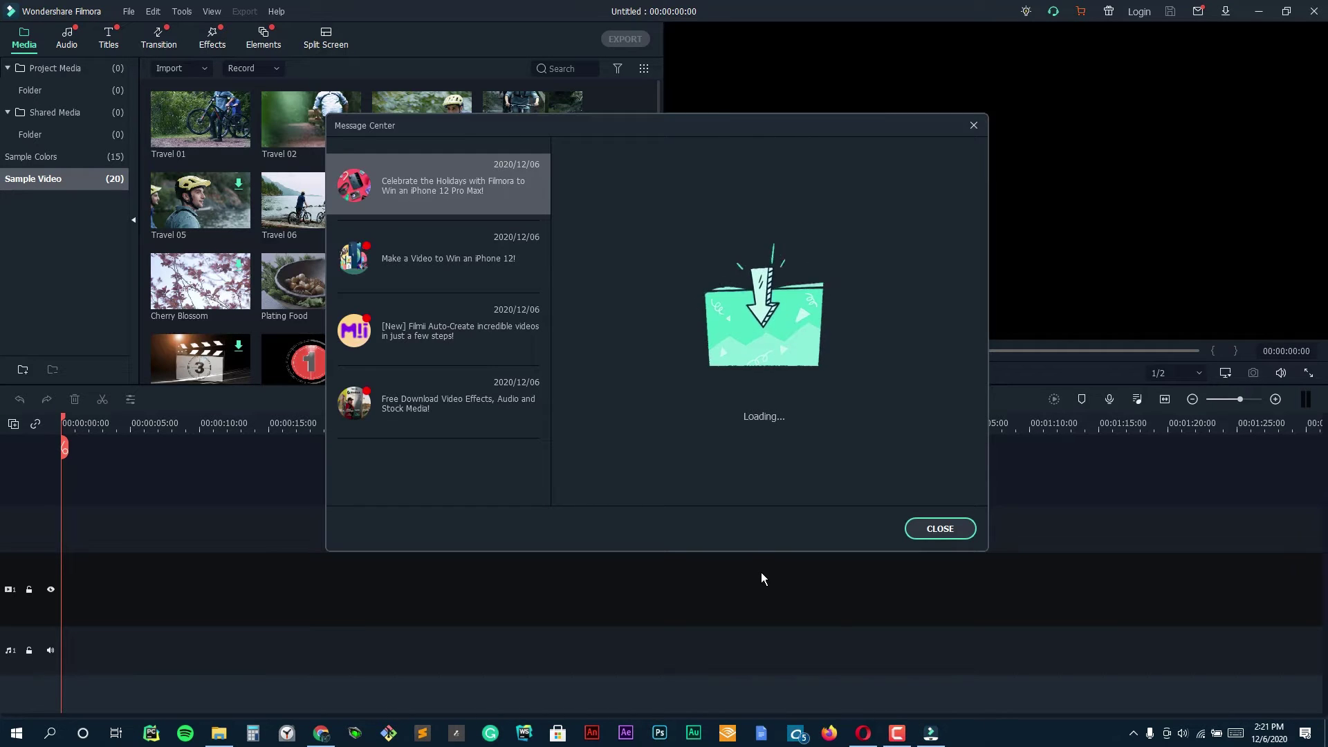
key("Return")
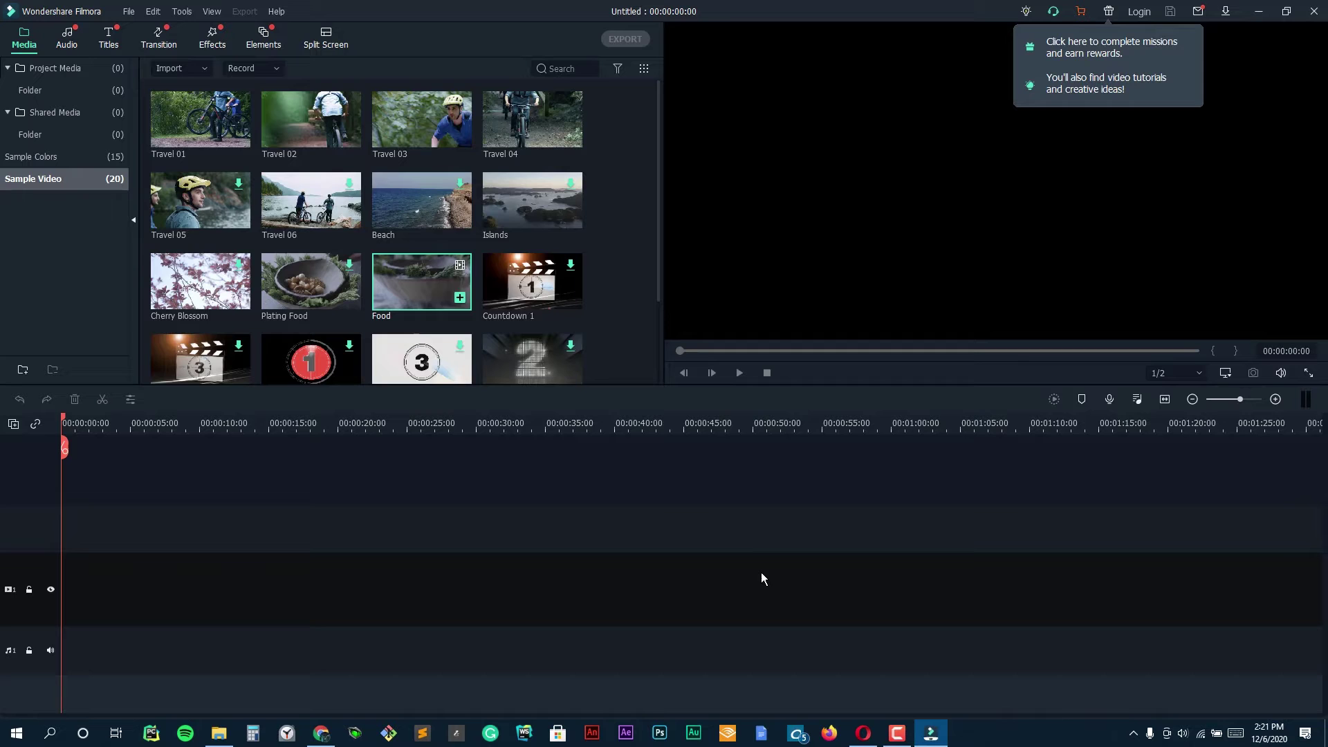
Place the Food sample video at the start of the video track, followed directly by Countdown 8.
left_click_drag(421, 281, 95, 589)
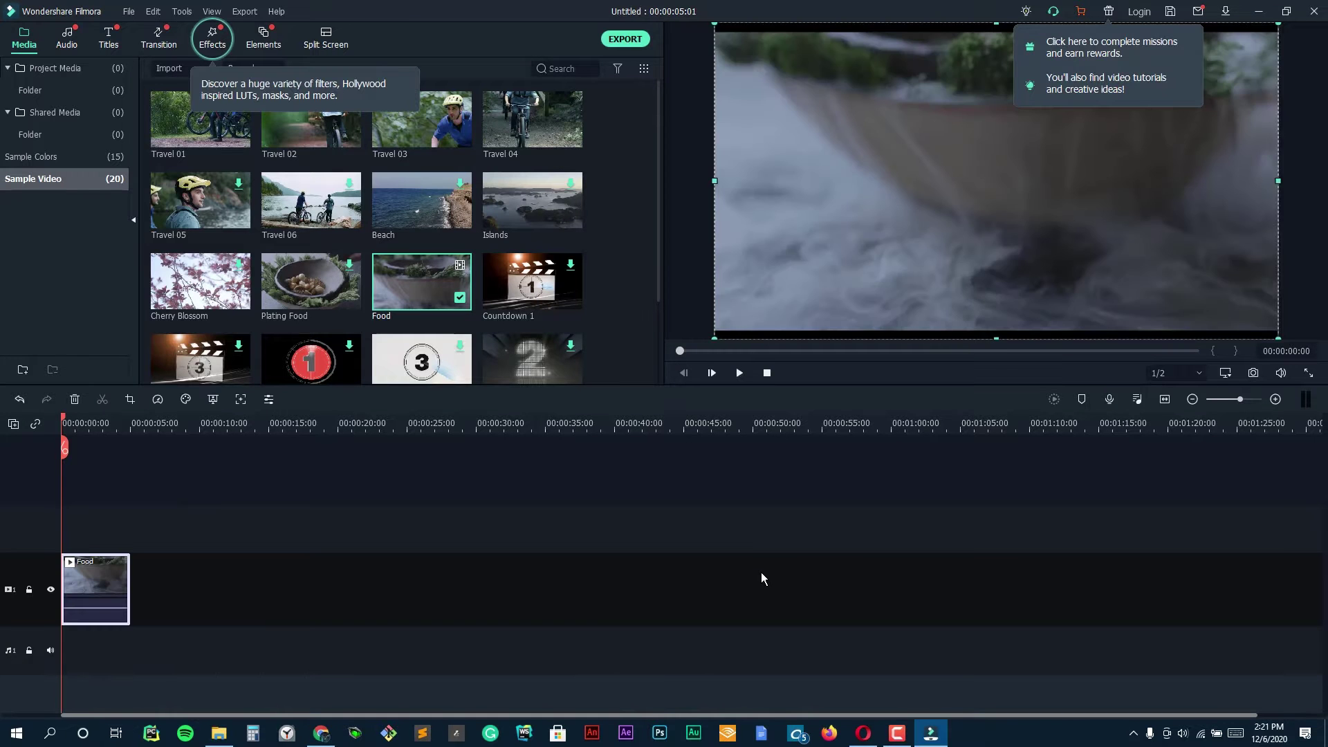
key("space")
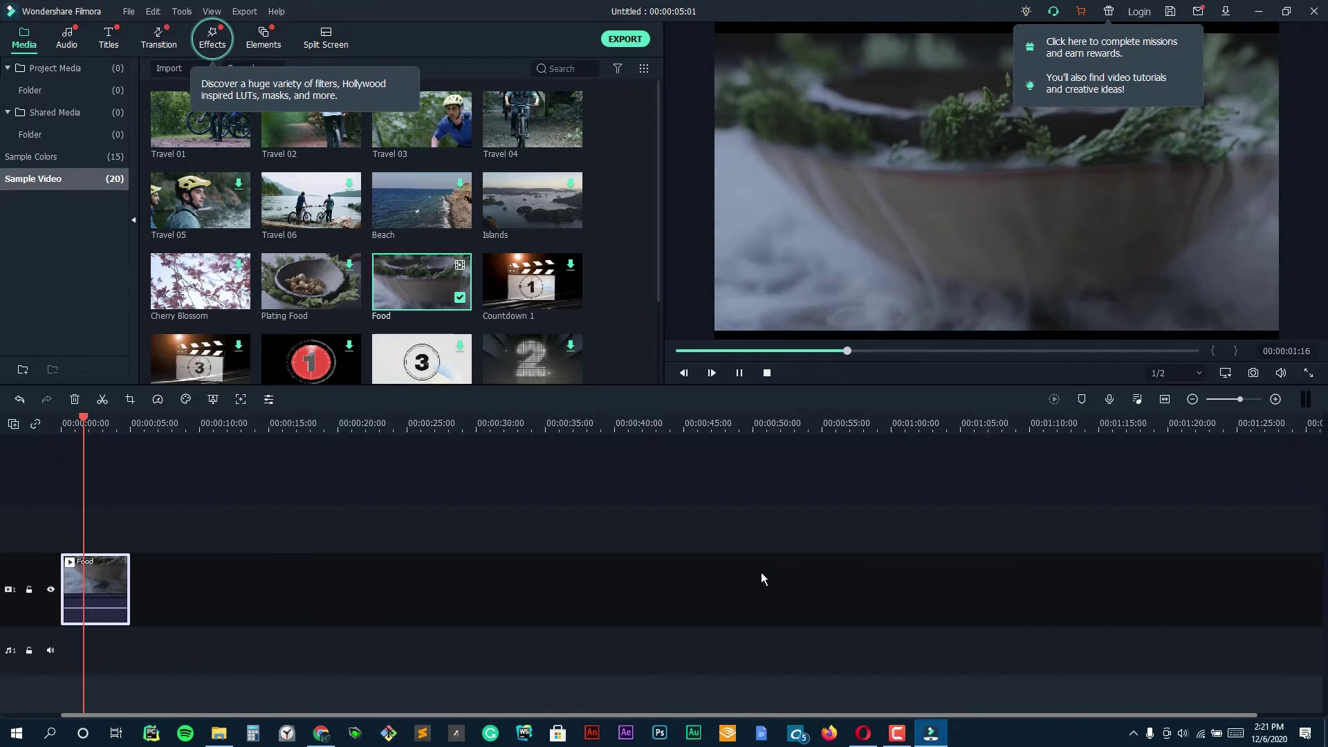
scroll(401, 232, "down", 3)
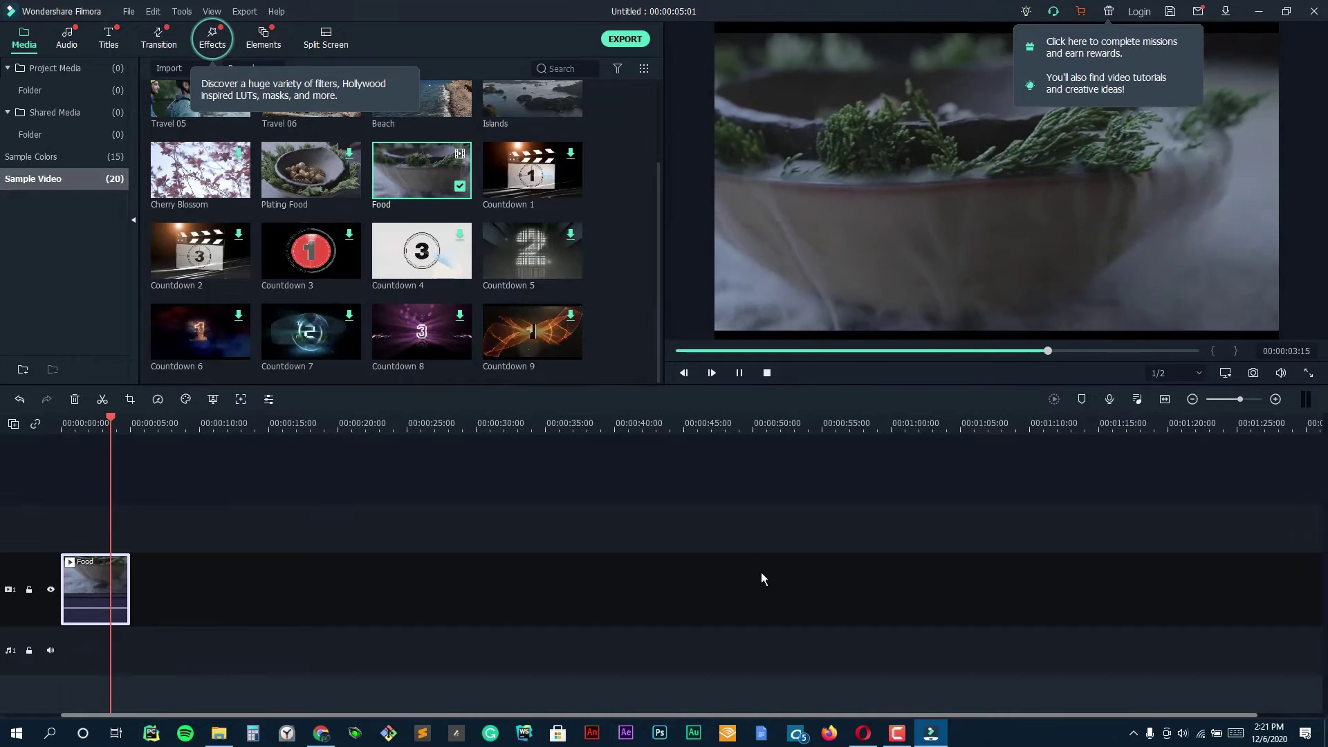
left_click_drag(422, 332, 185, 590)
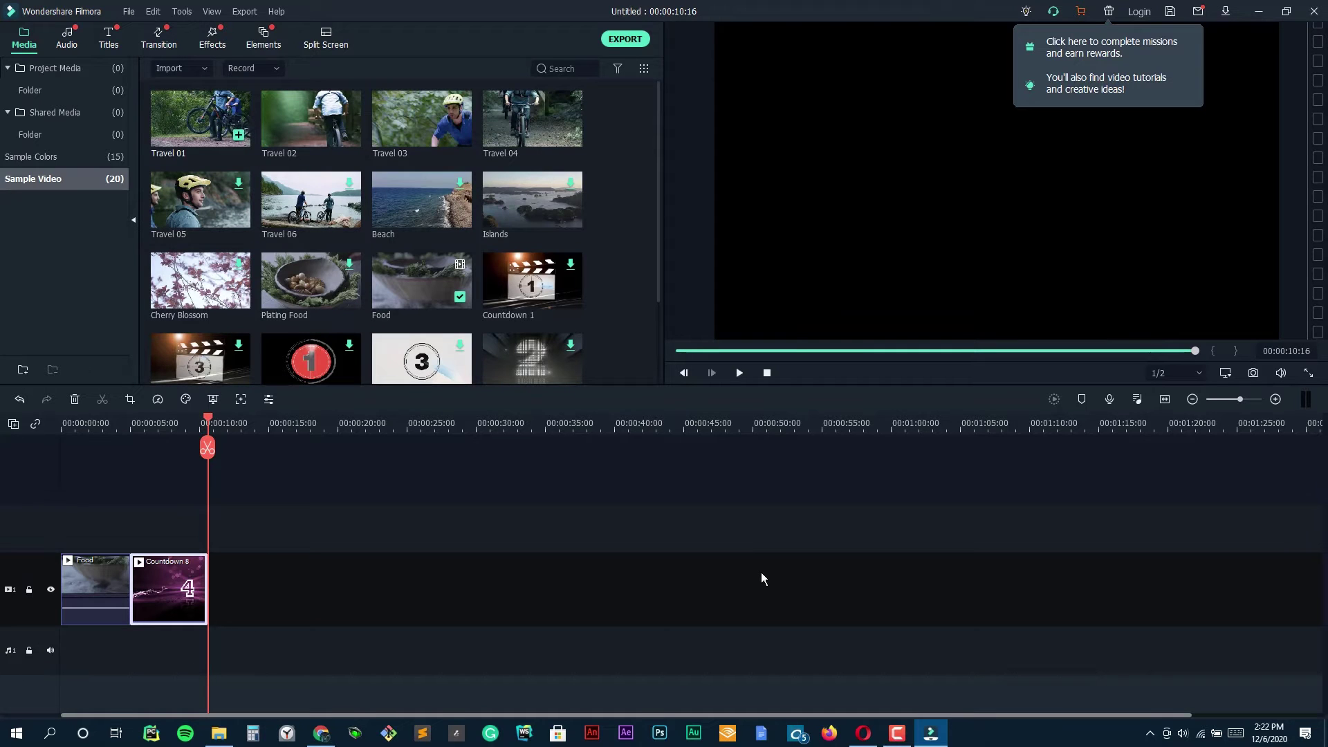
Insert the Travel 01 sample video inside the Countdown 8 clip near its end and preview the edit.
left_click_drag(201, 119, 199, 589)
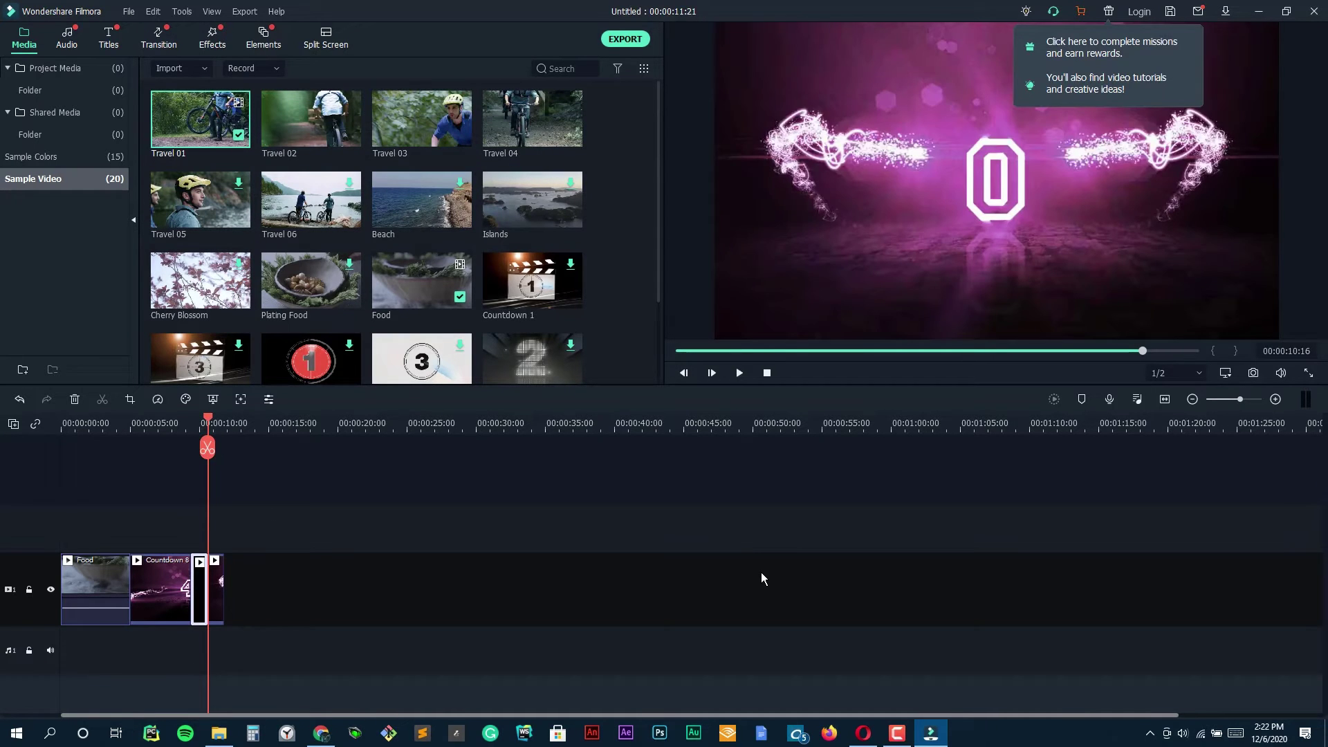
key("space")
key("space")
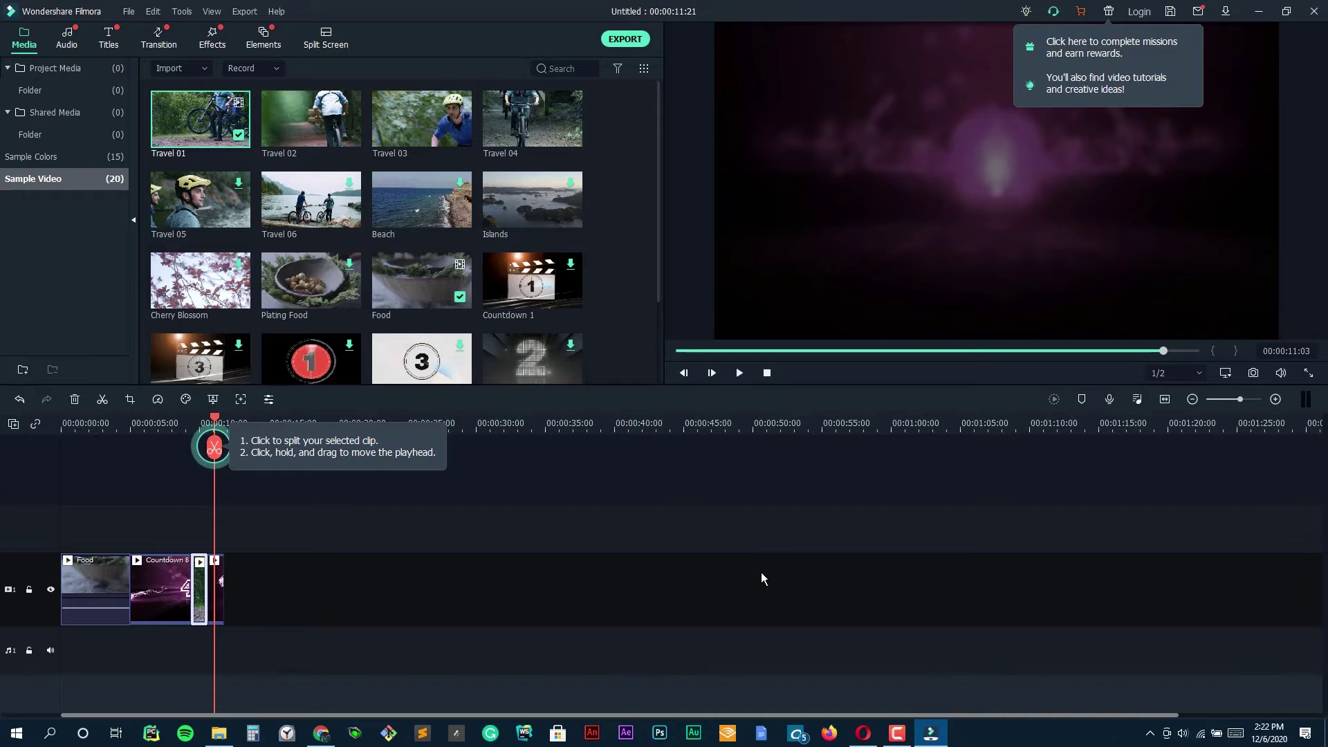
left_click(183, 424)
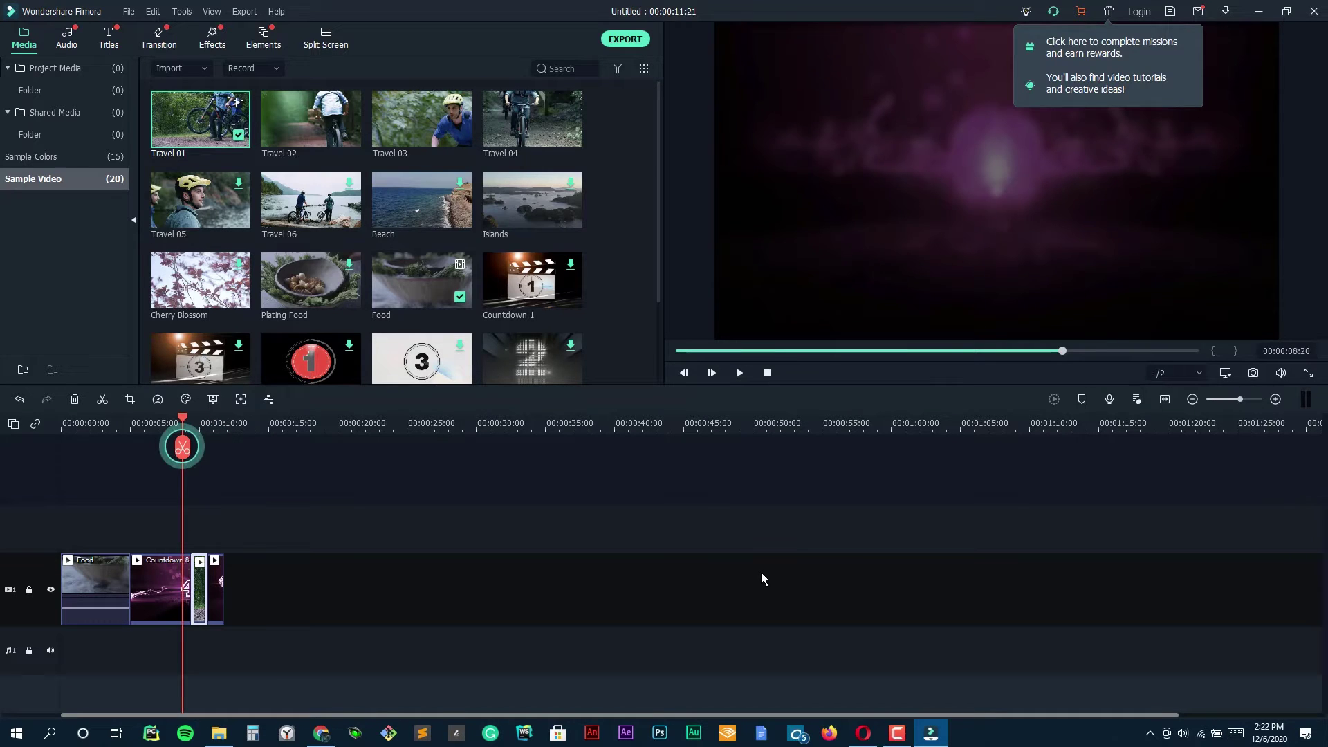
Move the Travel 01 clip past the second Countdown 8 piece, leaving a gap, and play the timeline.
left_click_drag(199, 589, 249, 589)
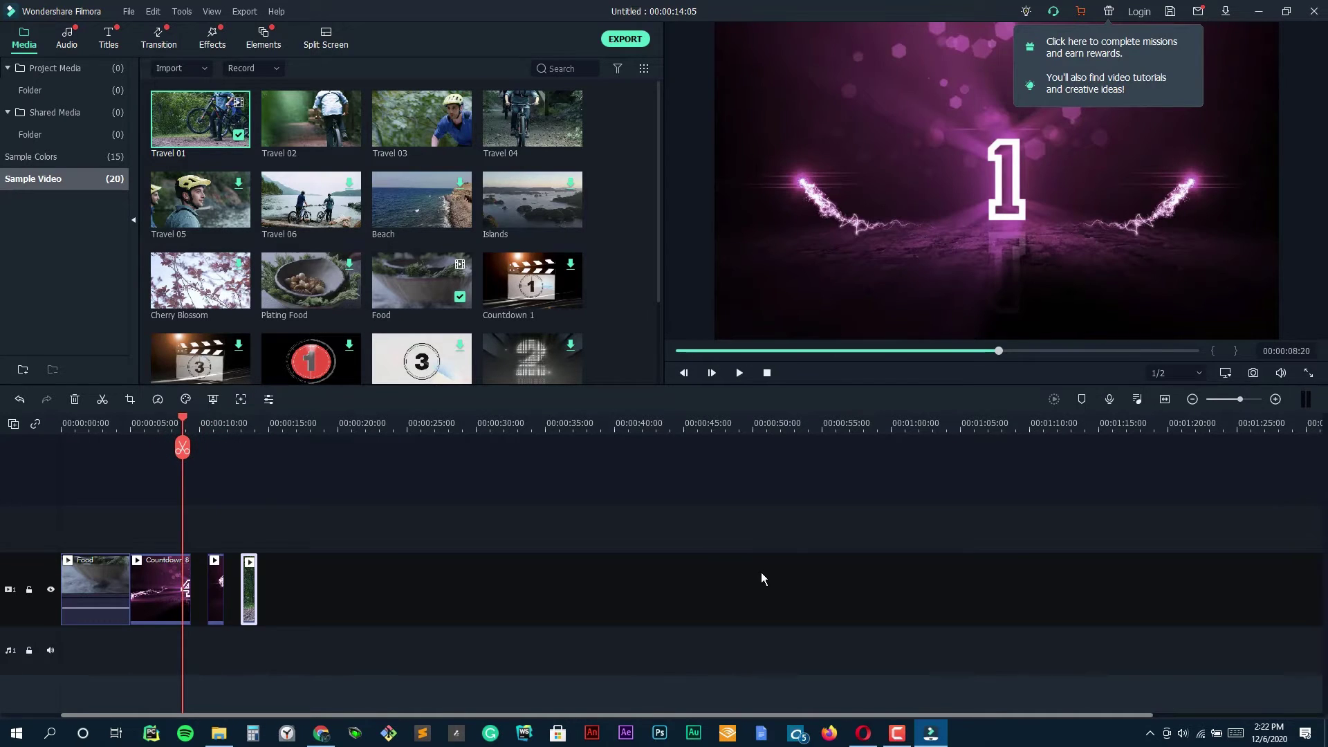
key("Down")
key("space")
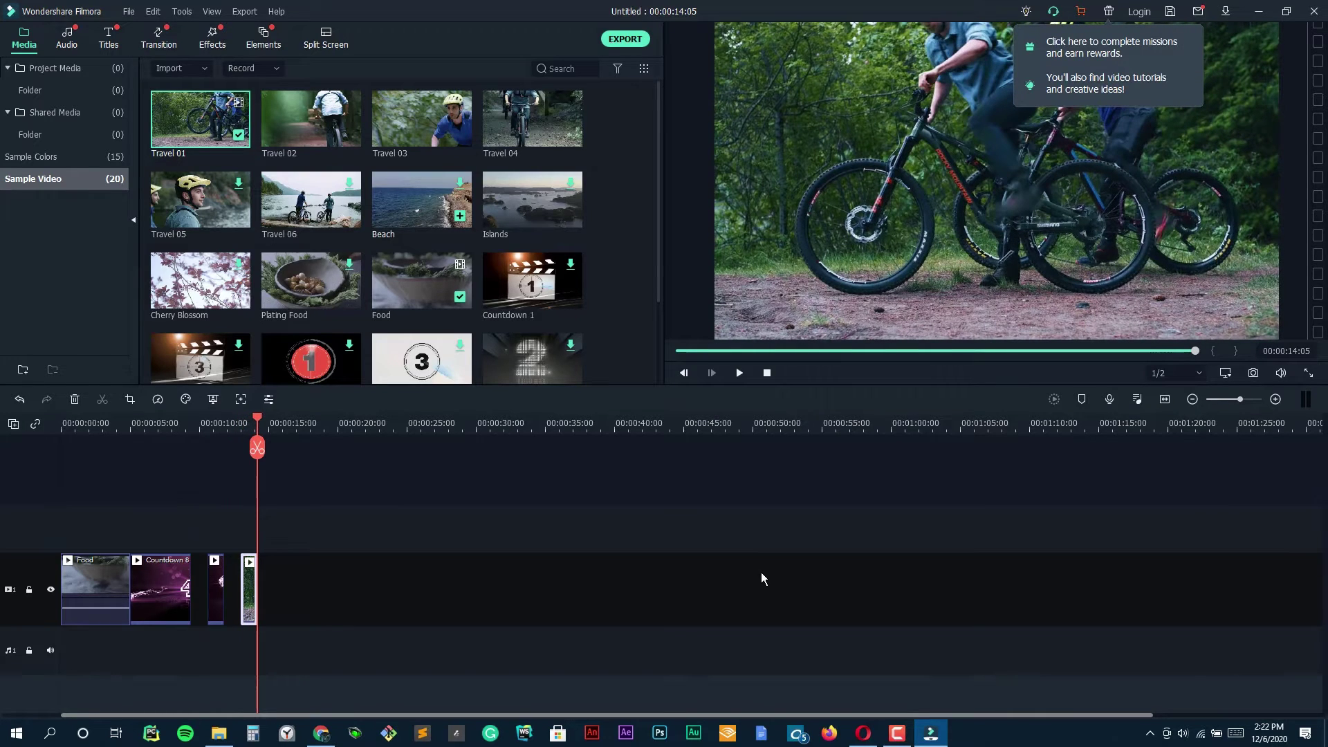
Add the Beach sample video directly after the Travel 01 clip and preview its beginning.
mouse_move(422, 200)
left_mouse_down()
mouse_move(305, 589)
mouse_move(280, 589)
left_mouse_up()
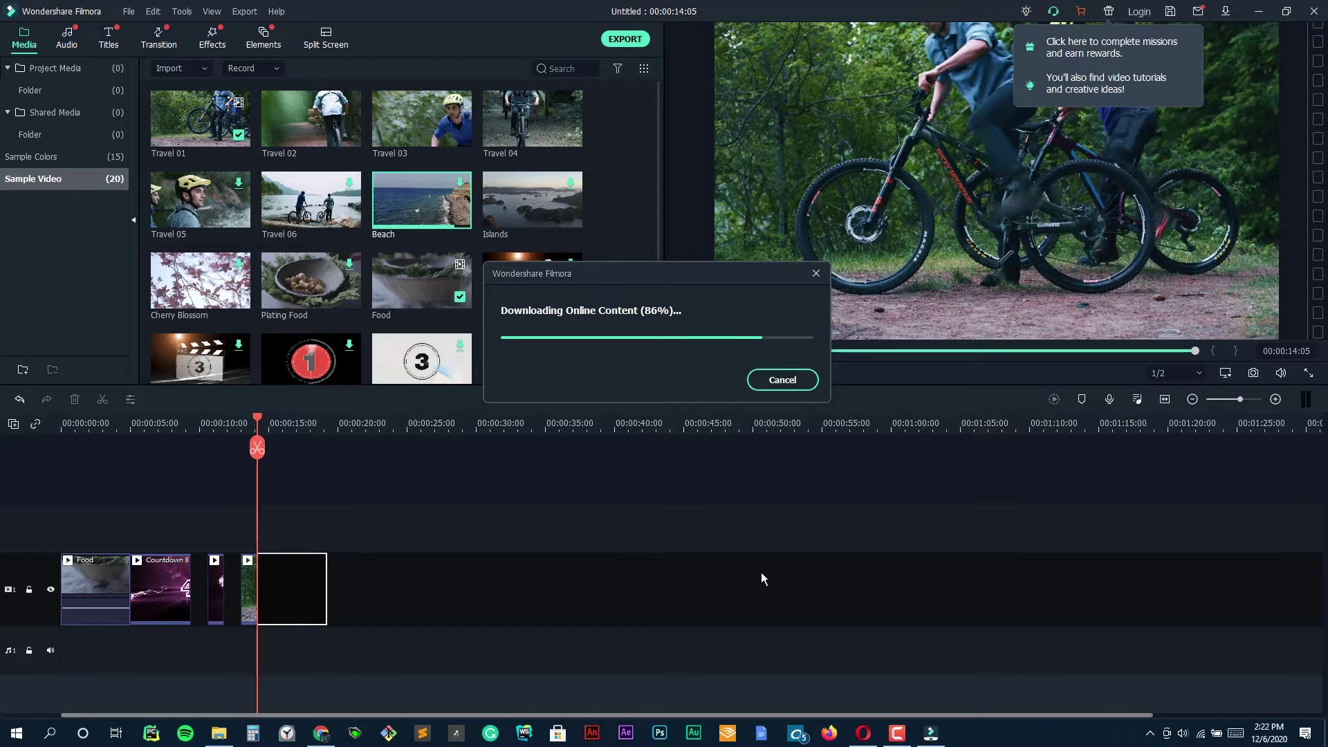
key("space")
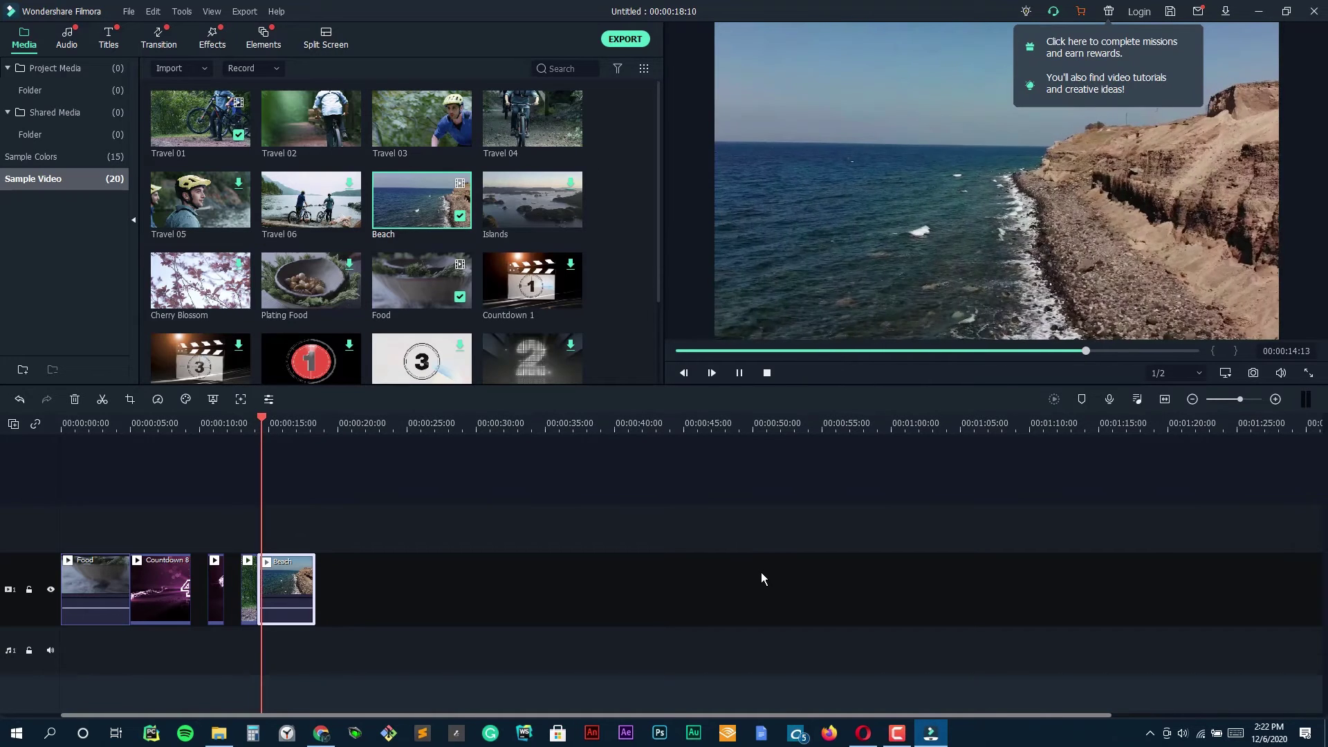
key("space")
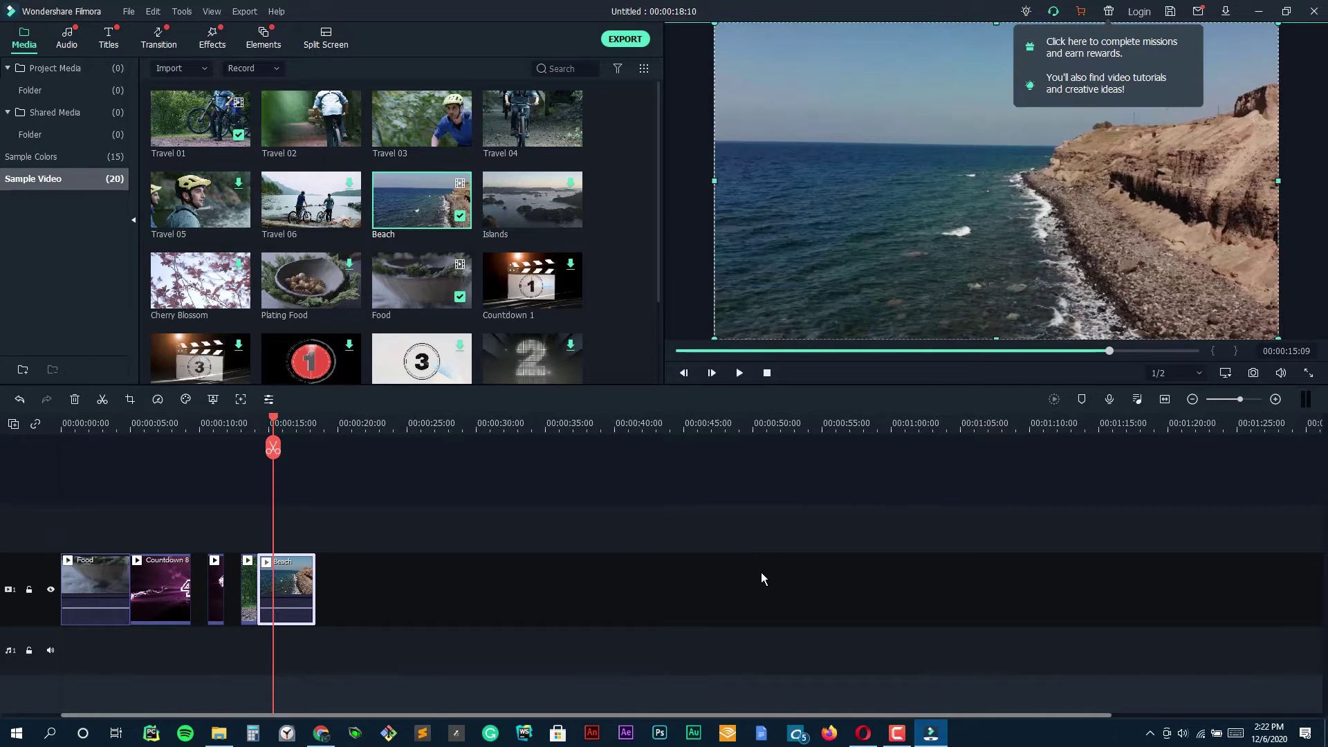
Open the Beach clip's editing settings and look through its Video, Audio and Animation options.
key("alt+e")
key("space")
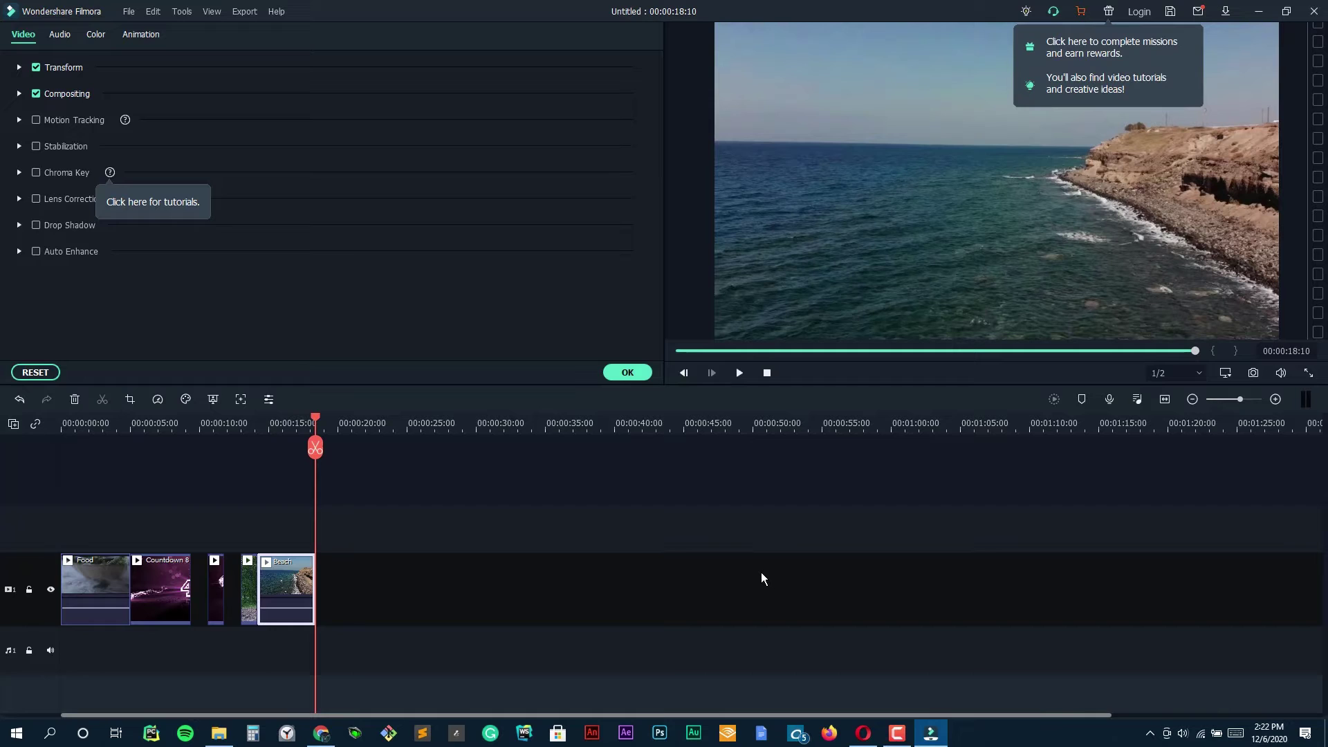
left_click(761, 572)
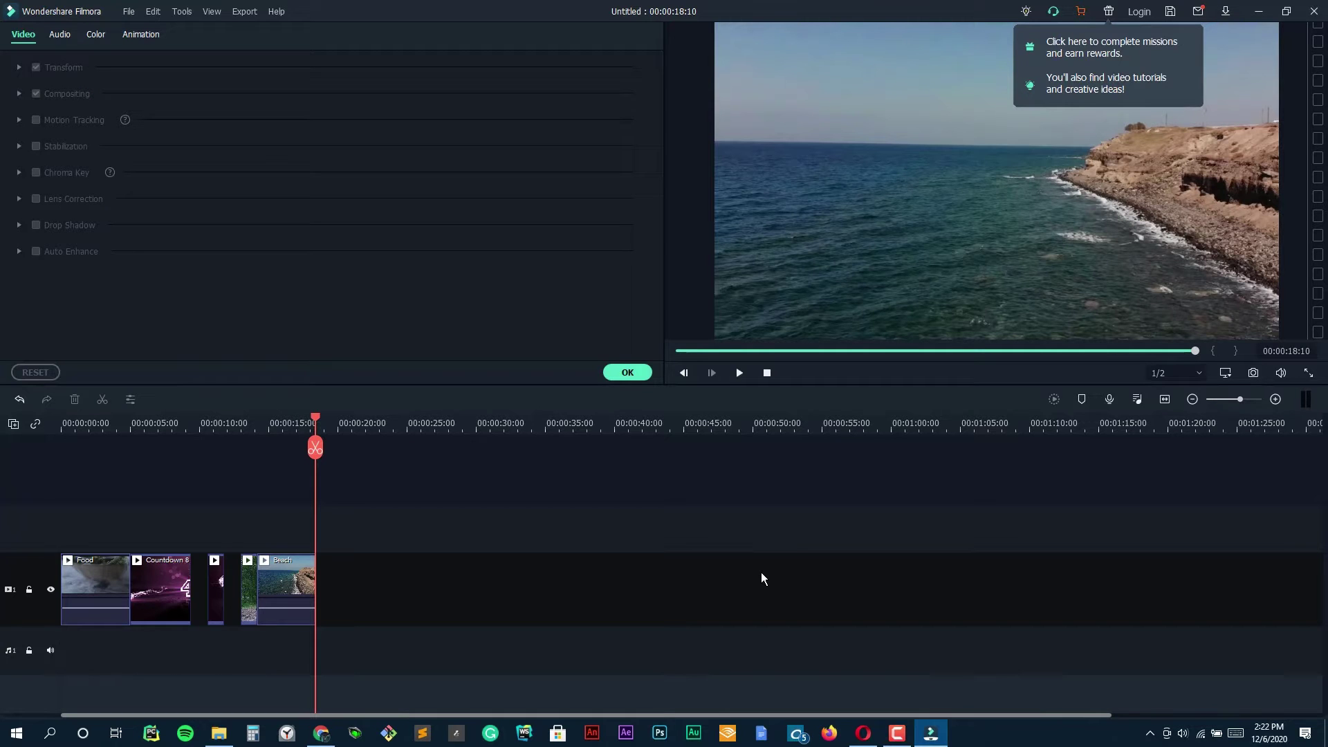
key("ctrl+z")
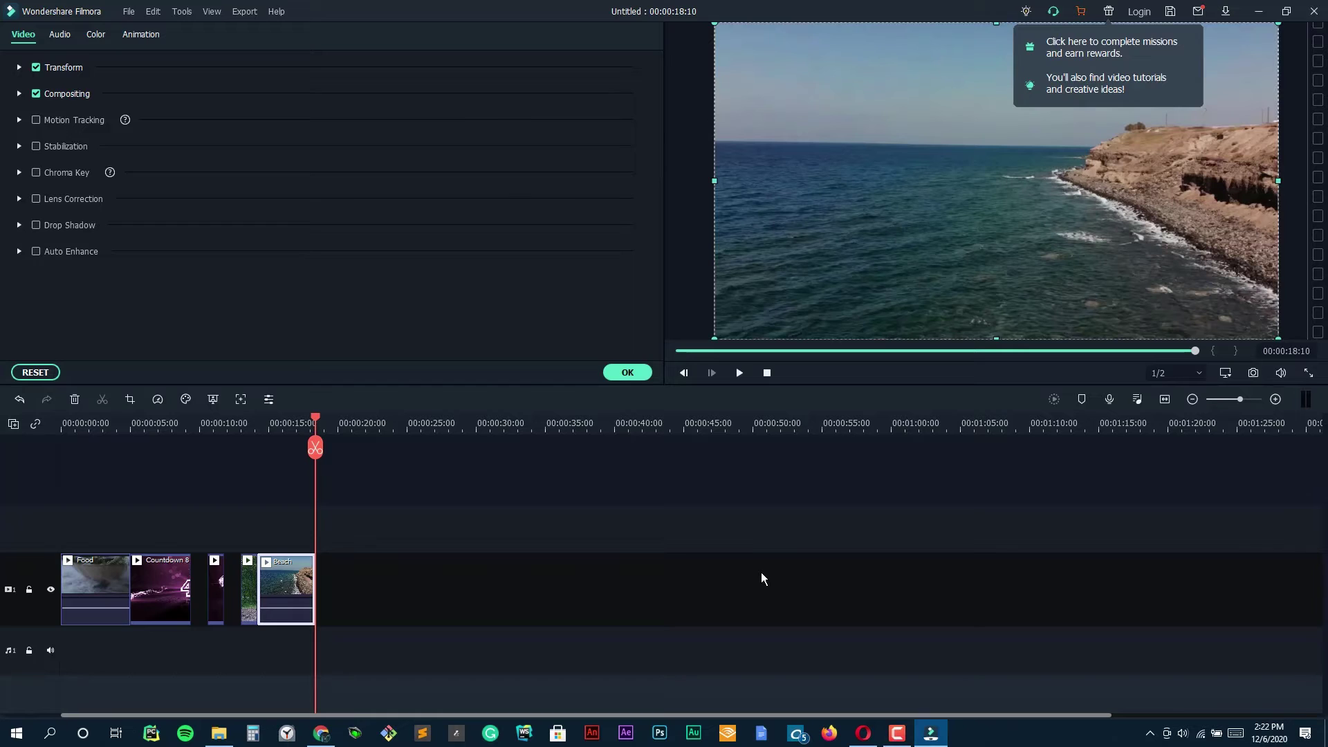
key("ctrl+Tab")
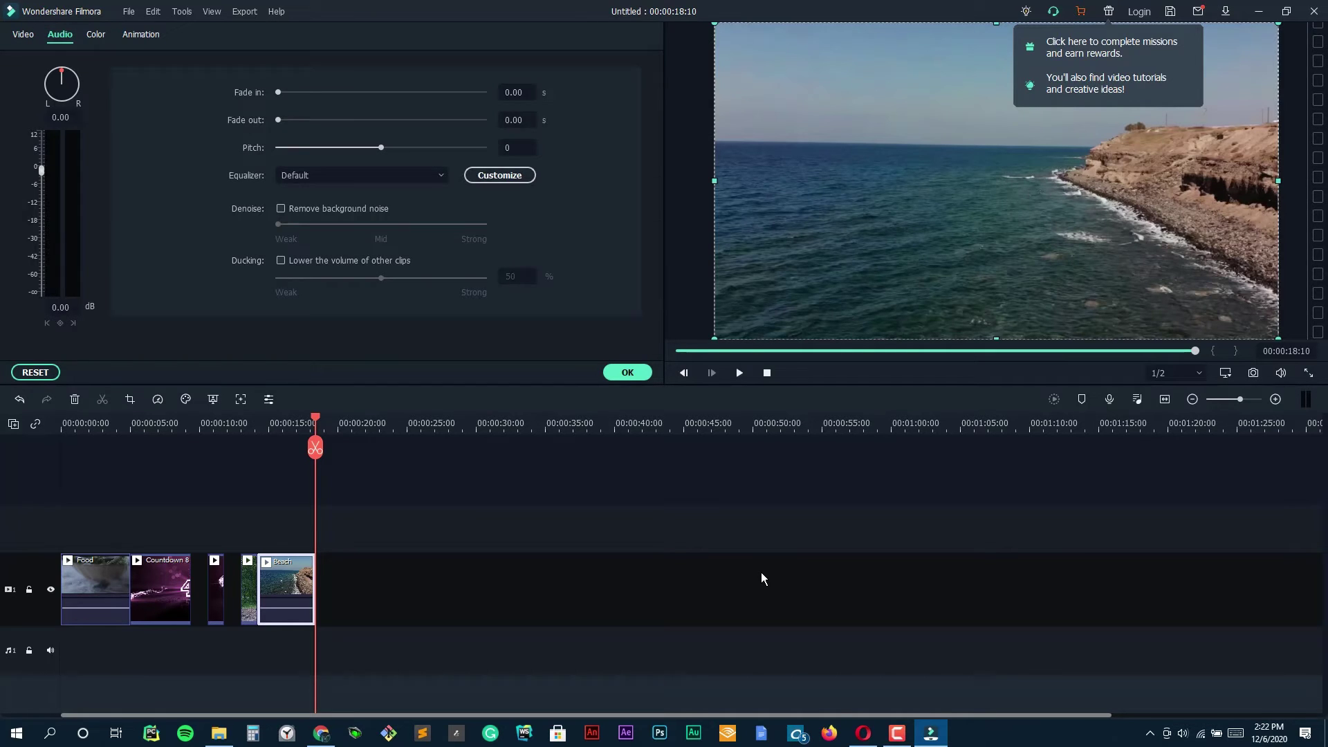
key("ctrl+Tab")
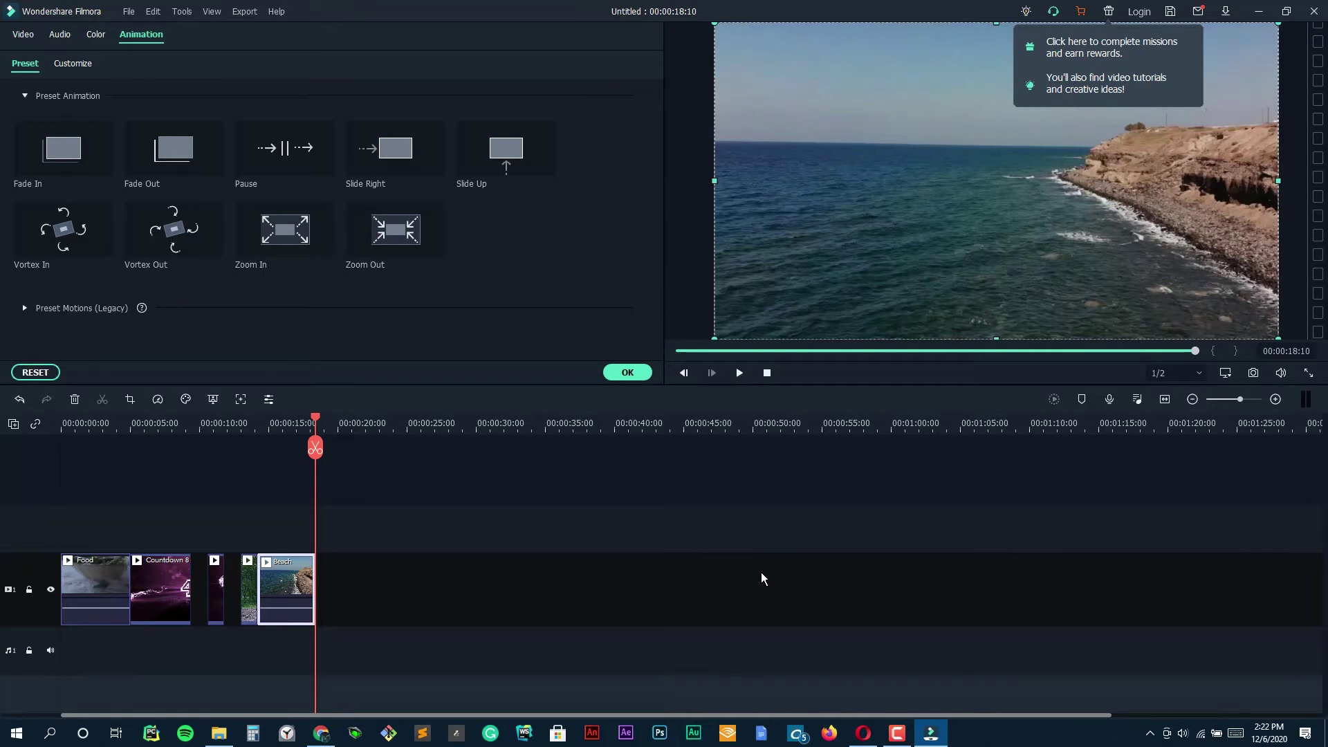
Apply the Slide Right preset animation to the Beach clip and preview it from about 00:00:14:01.
left_click(761, 572)
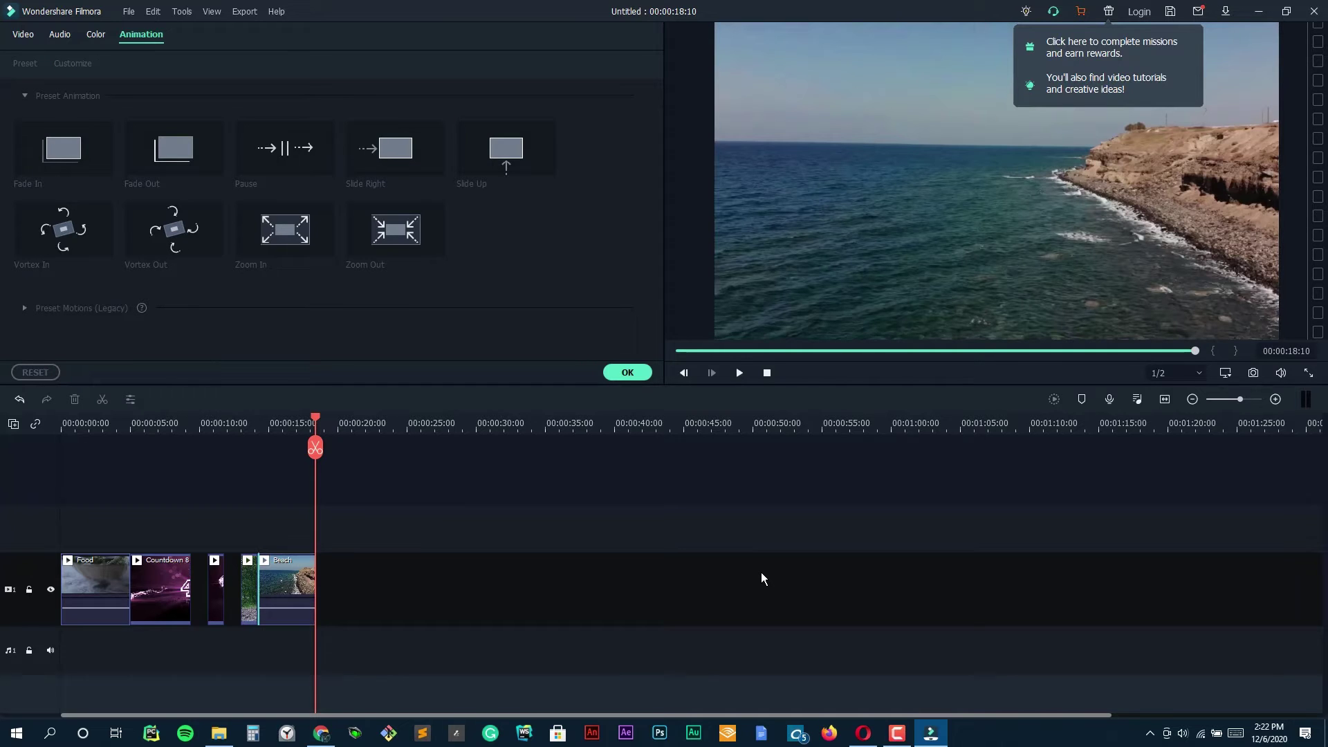
left_click(285, 581)
left_click(255, 424)
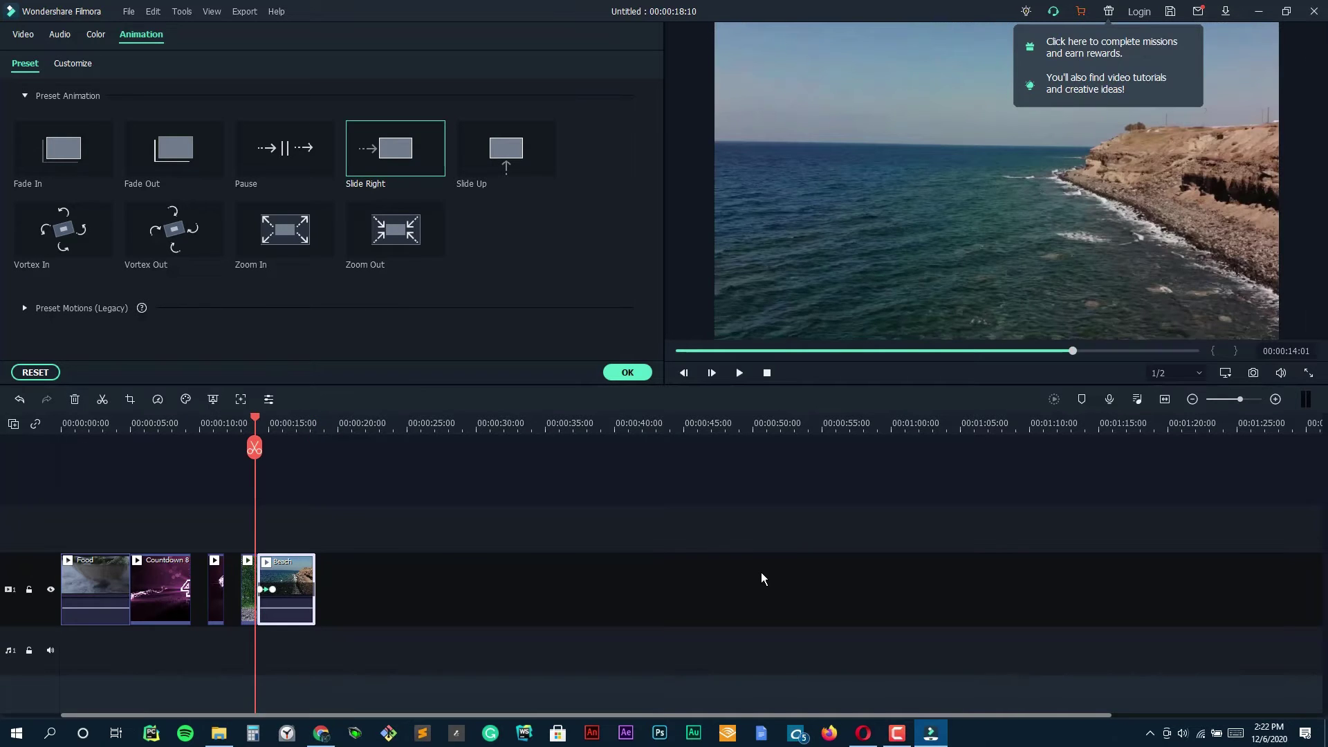
key("space")
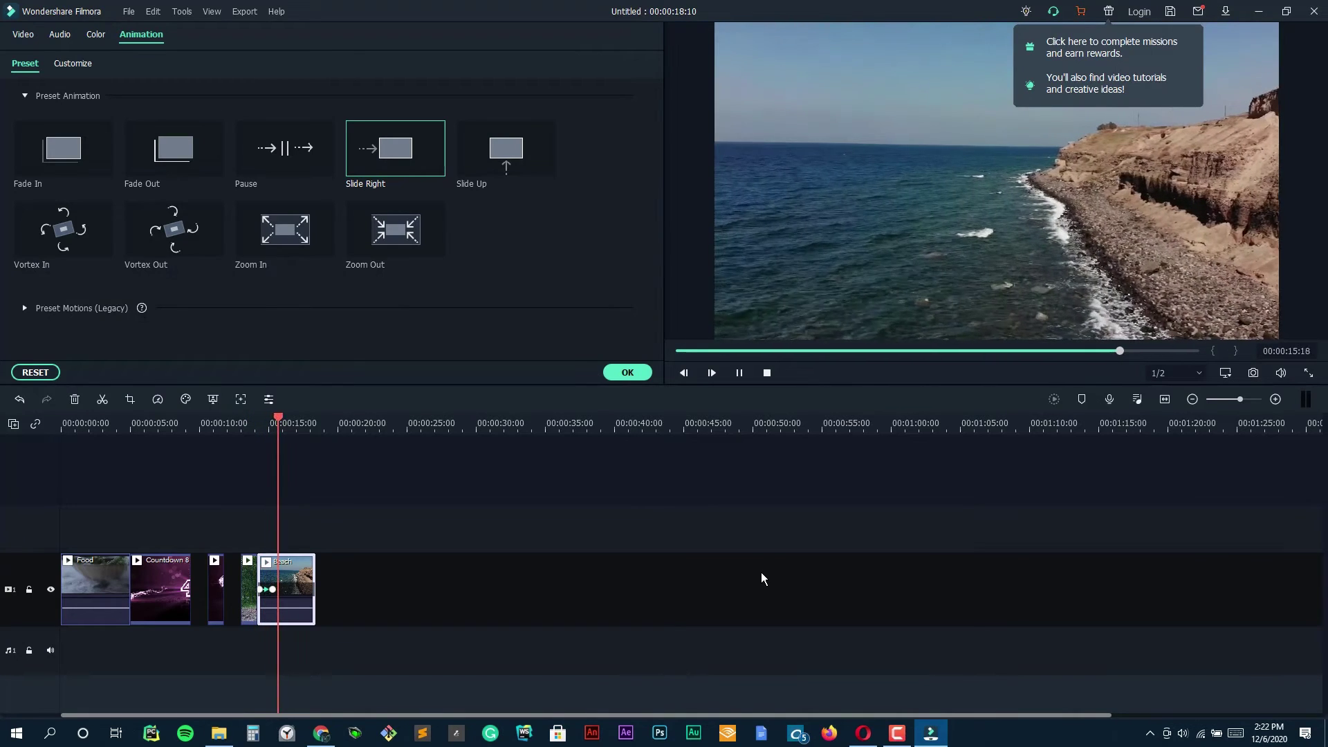
left_click(761, 572)
key("space")
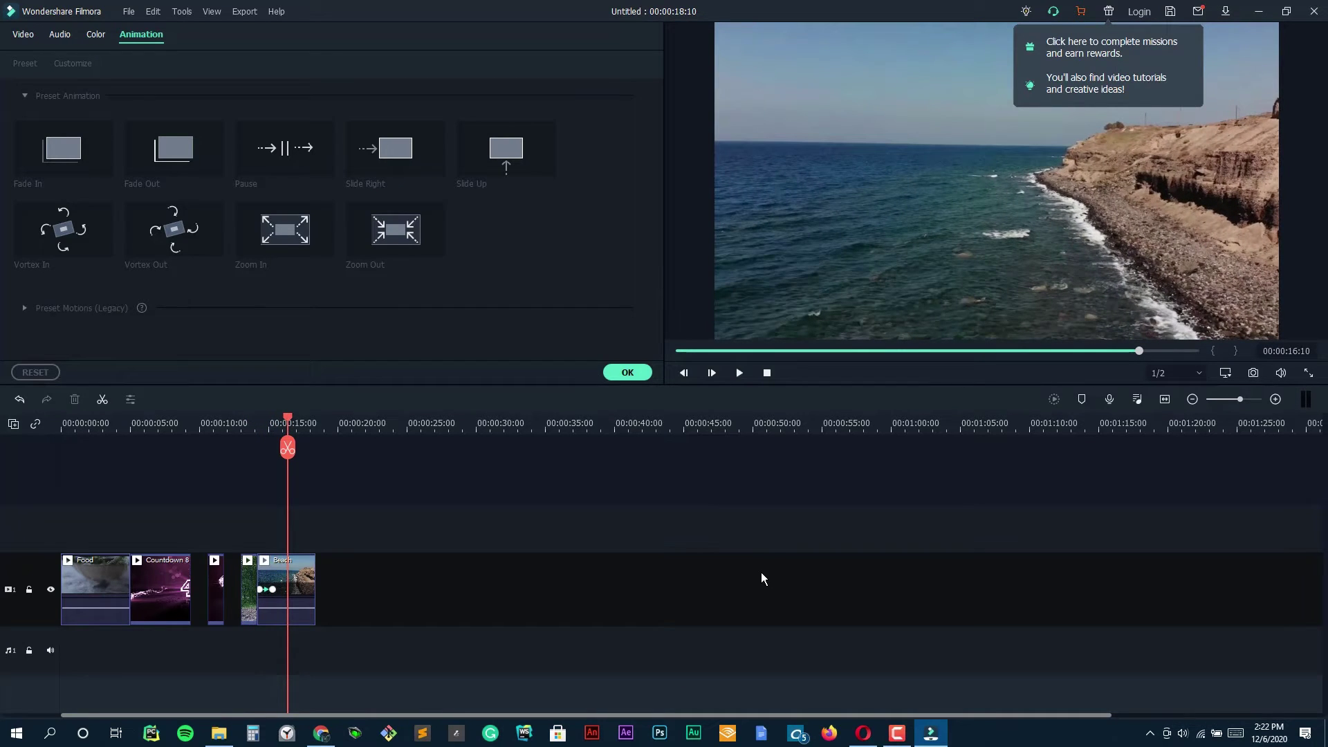
Try to close the program and dismiss the offer to export the video.
left_click(1313, 12)
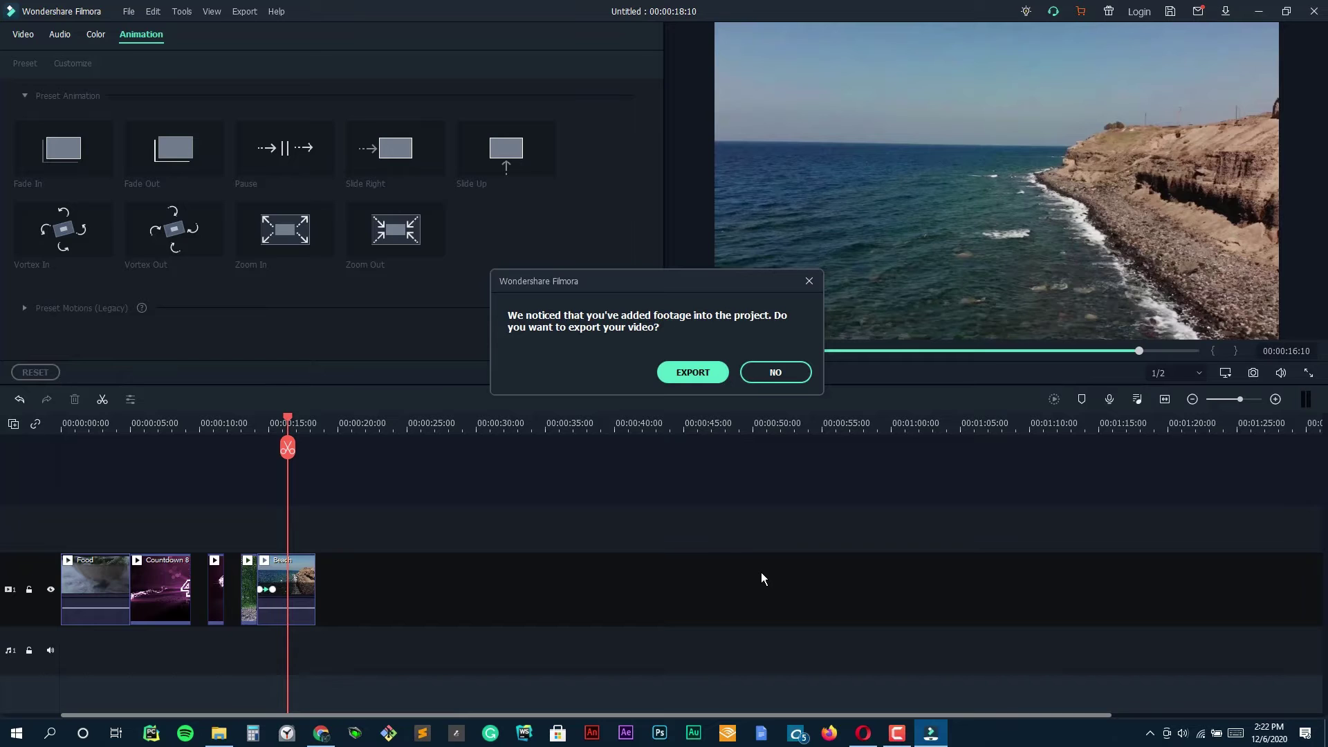
key("Escape")
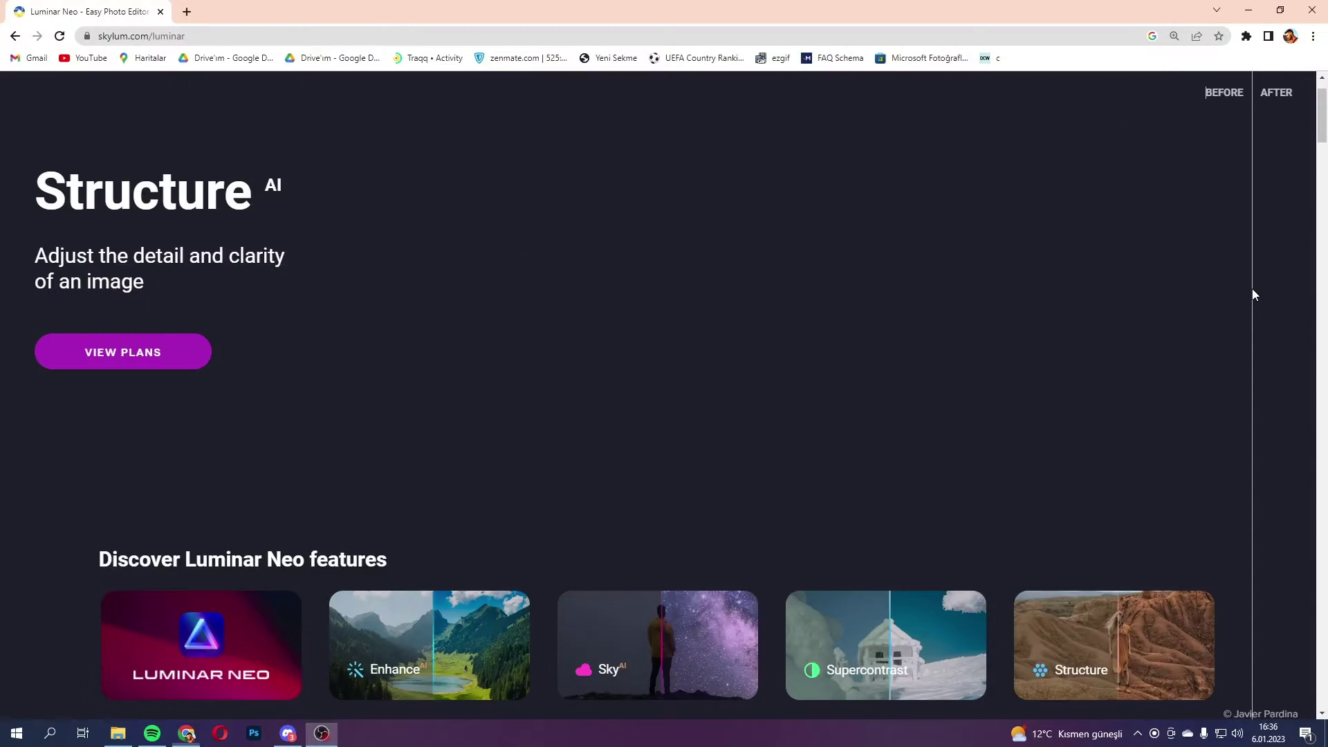
View the Luminar Neo page full screen and compare the before/after examples for Enhance AI, Sky AI, Supercontrast and Structure AI.
key("F11")
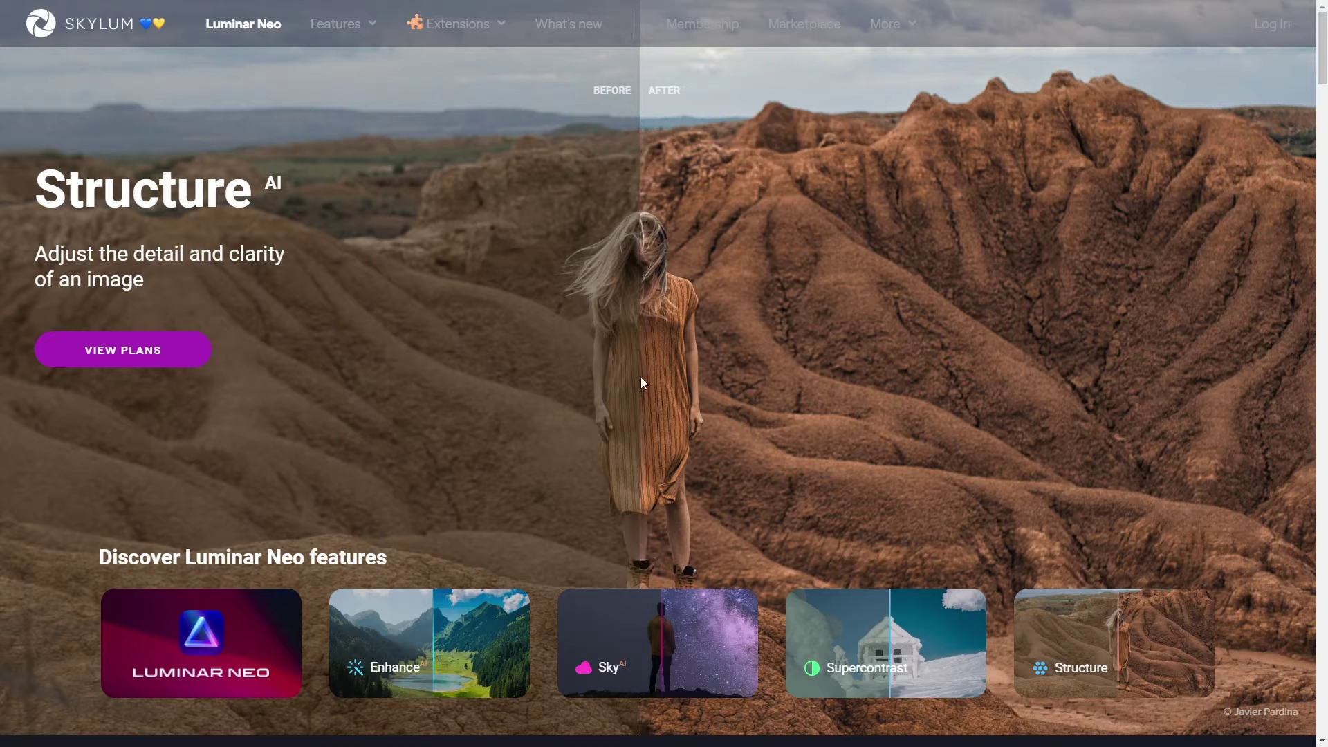
left_click(448, 628)
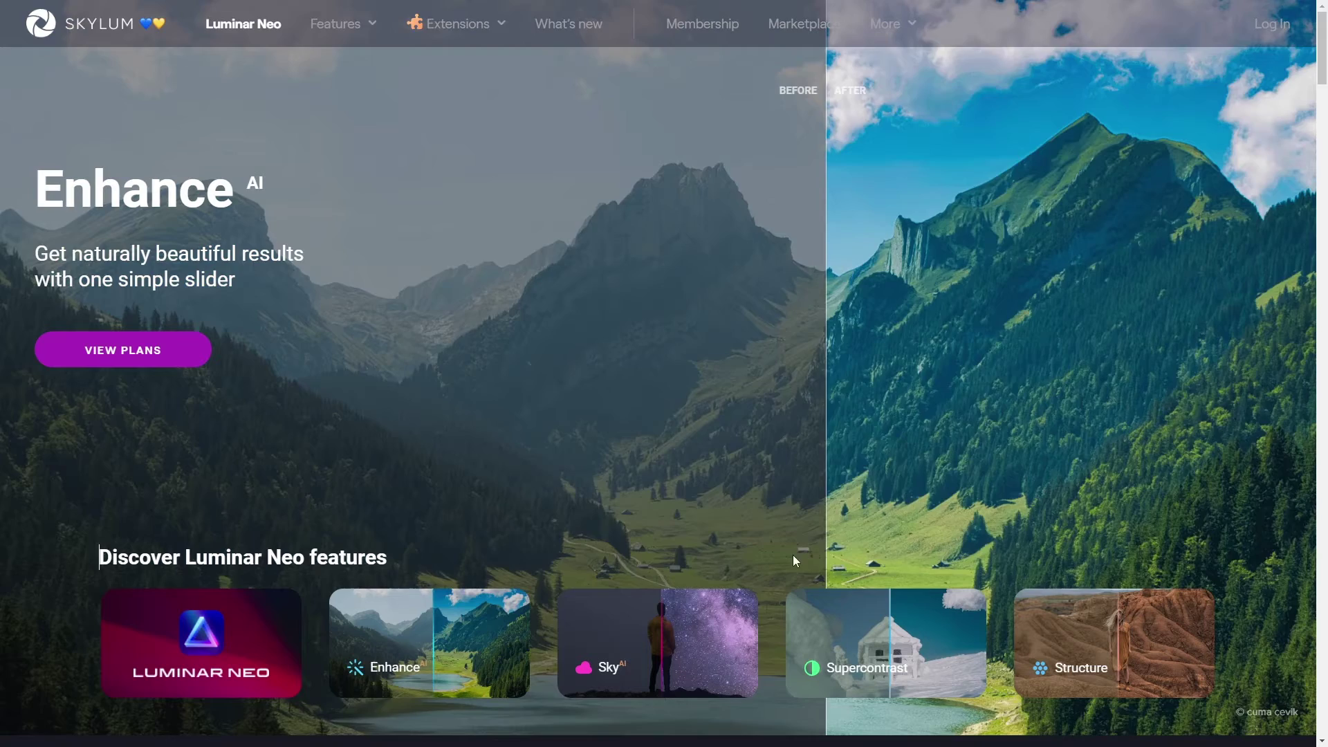
left_click(694, 655)
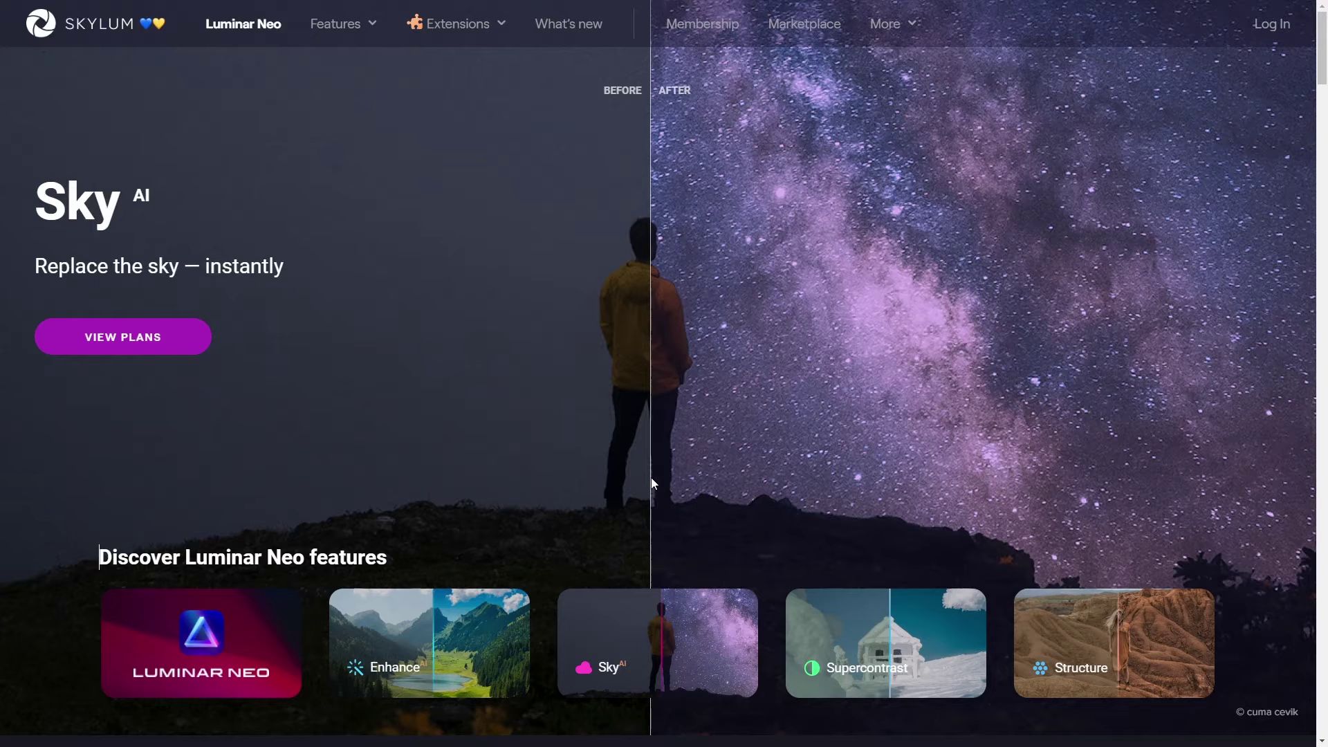
left_click(880, 687)
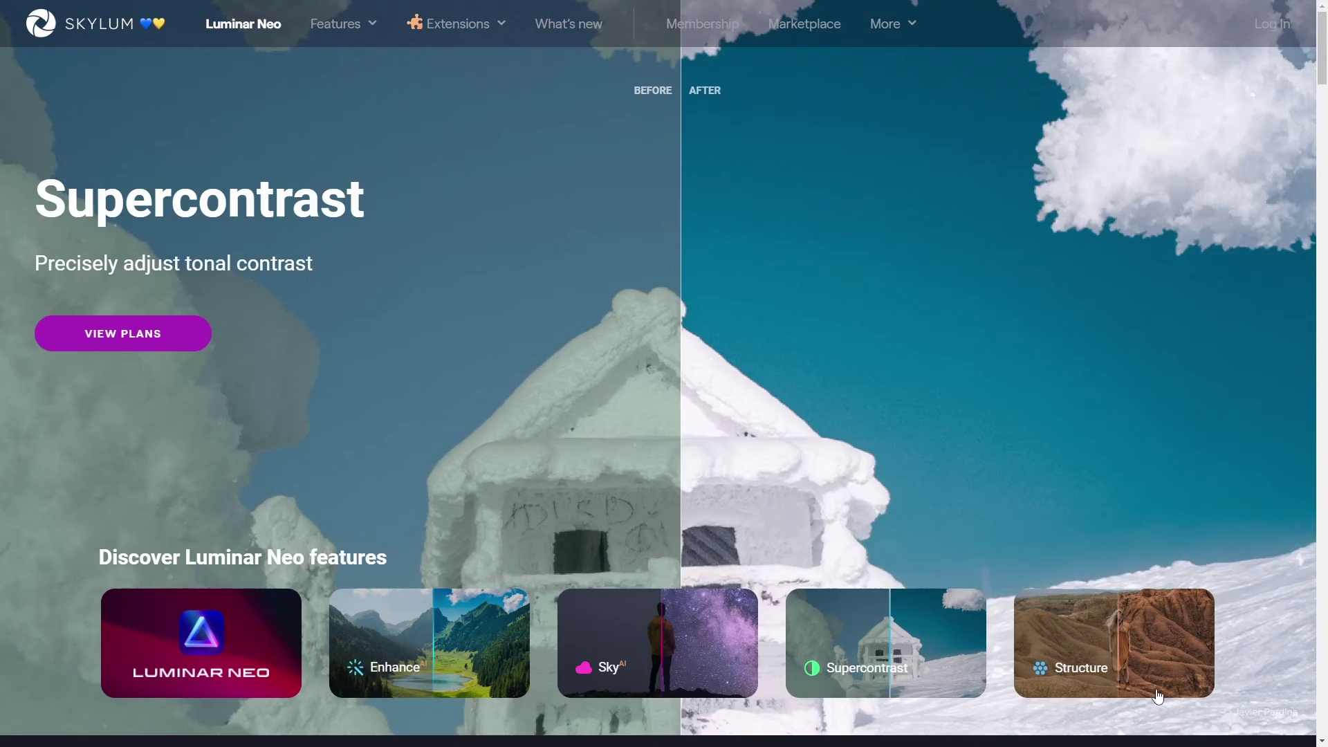
left_click(1141, 668)
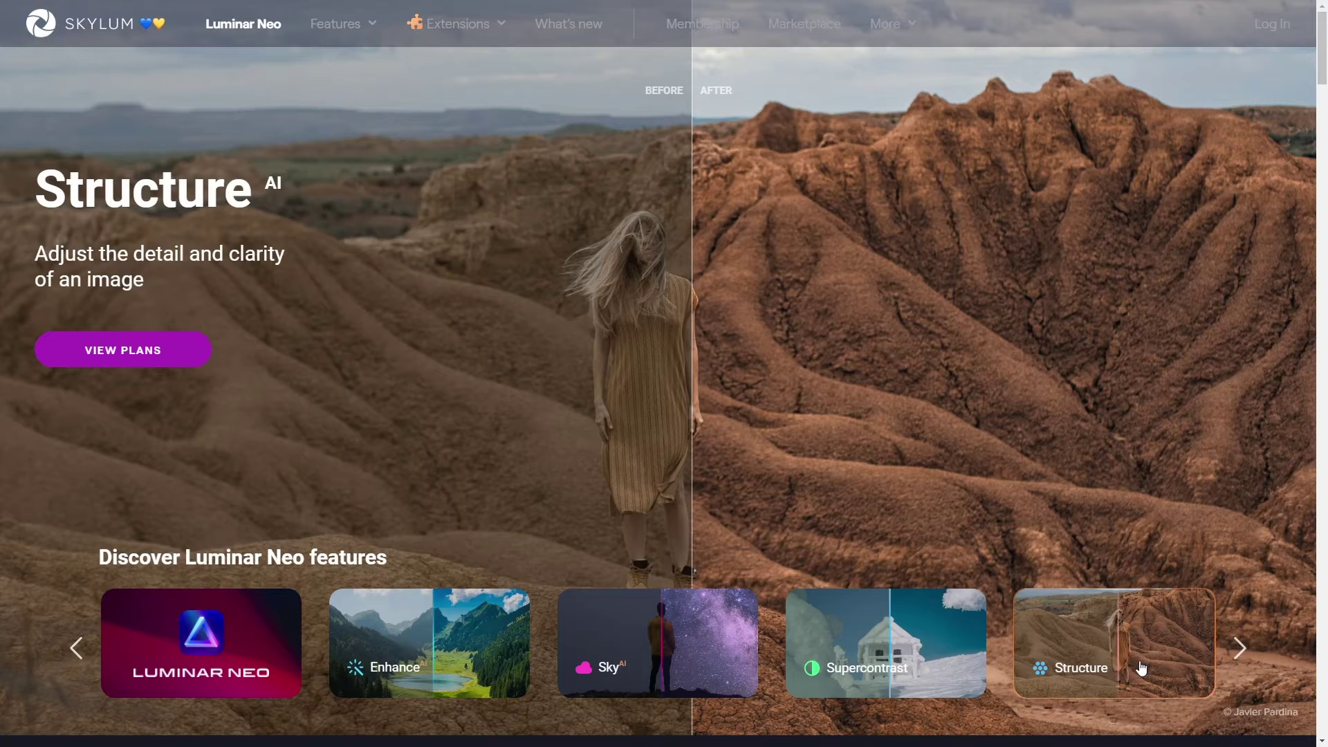
Advance the Luminar Neo feature carousel and view the Skin AI and Composition AI examples.
left_click(1233, 663)
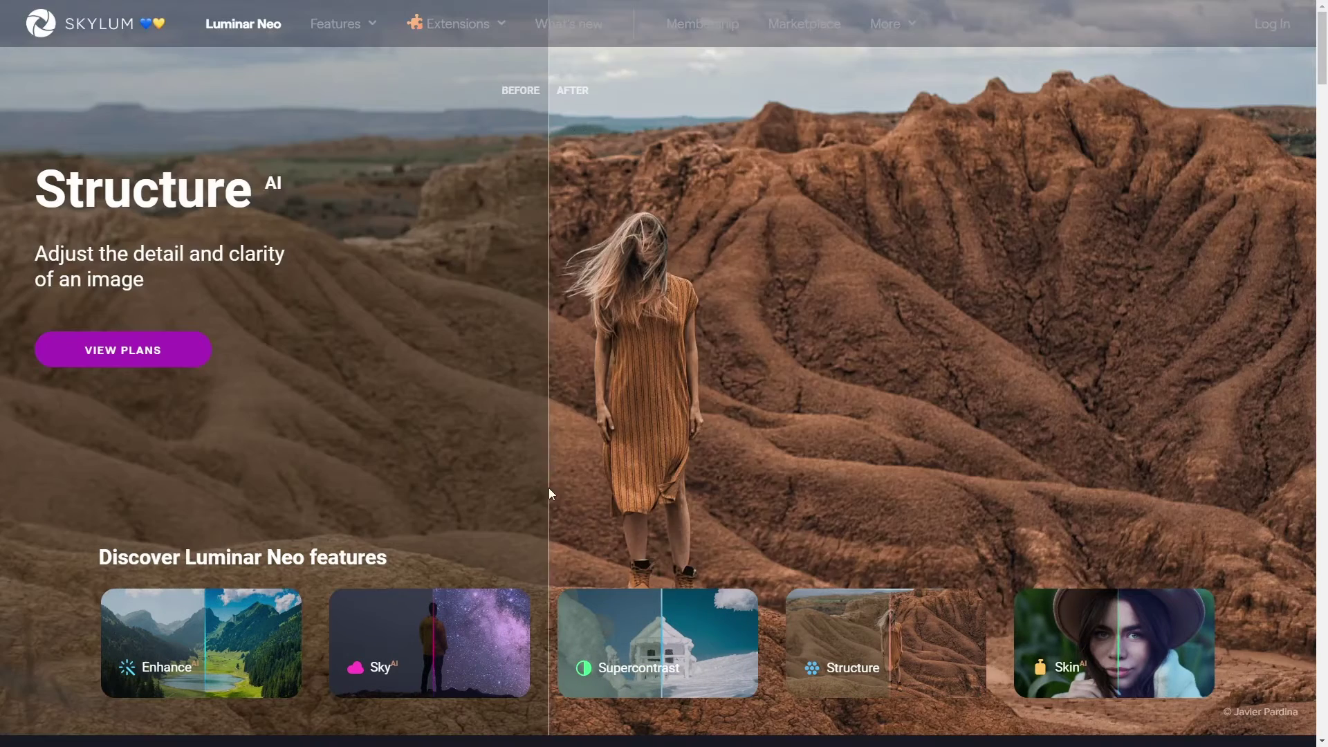
left_click(1106, 655)
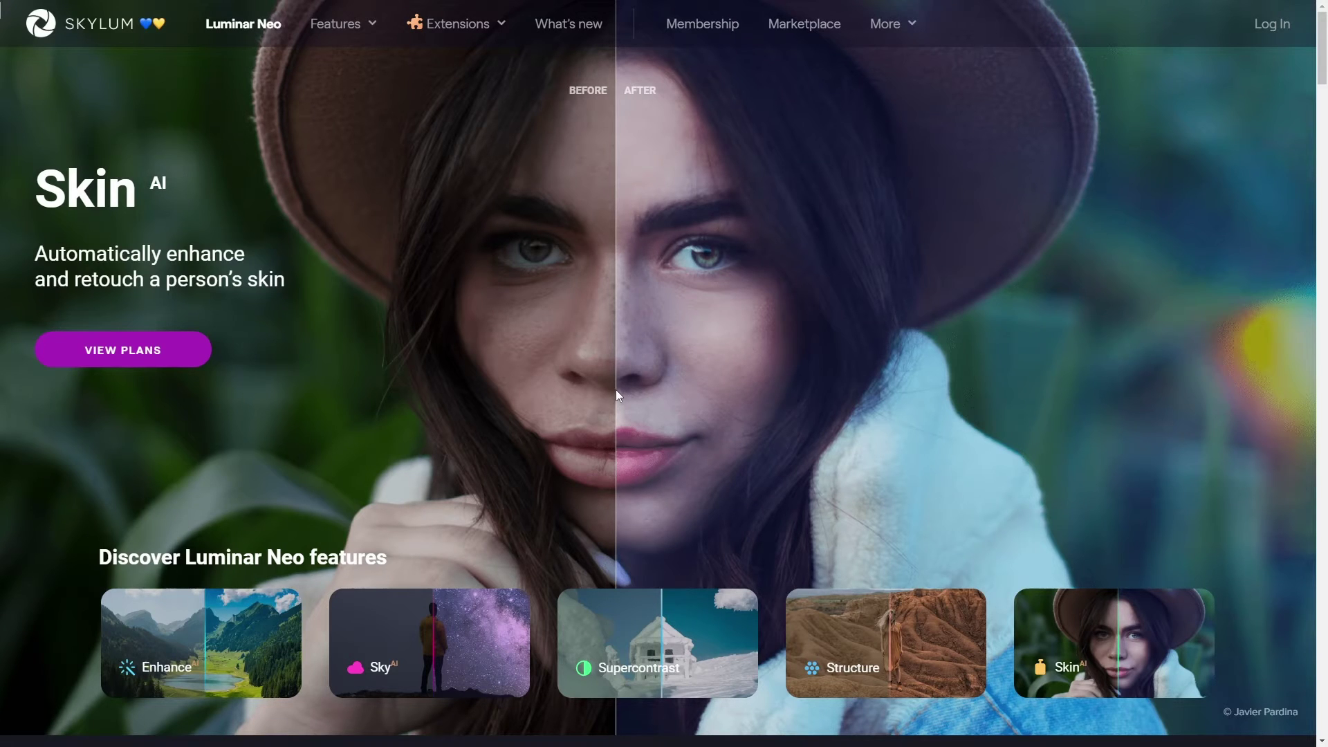
left_click(1238, 648)
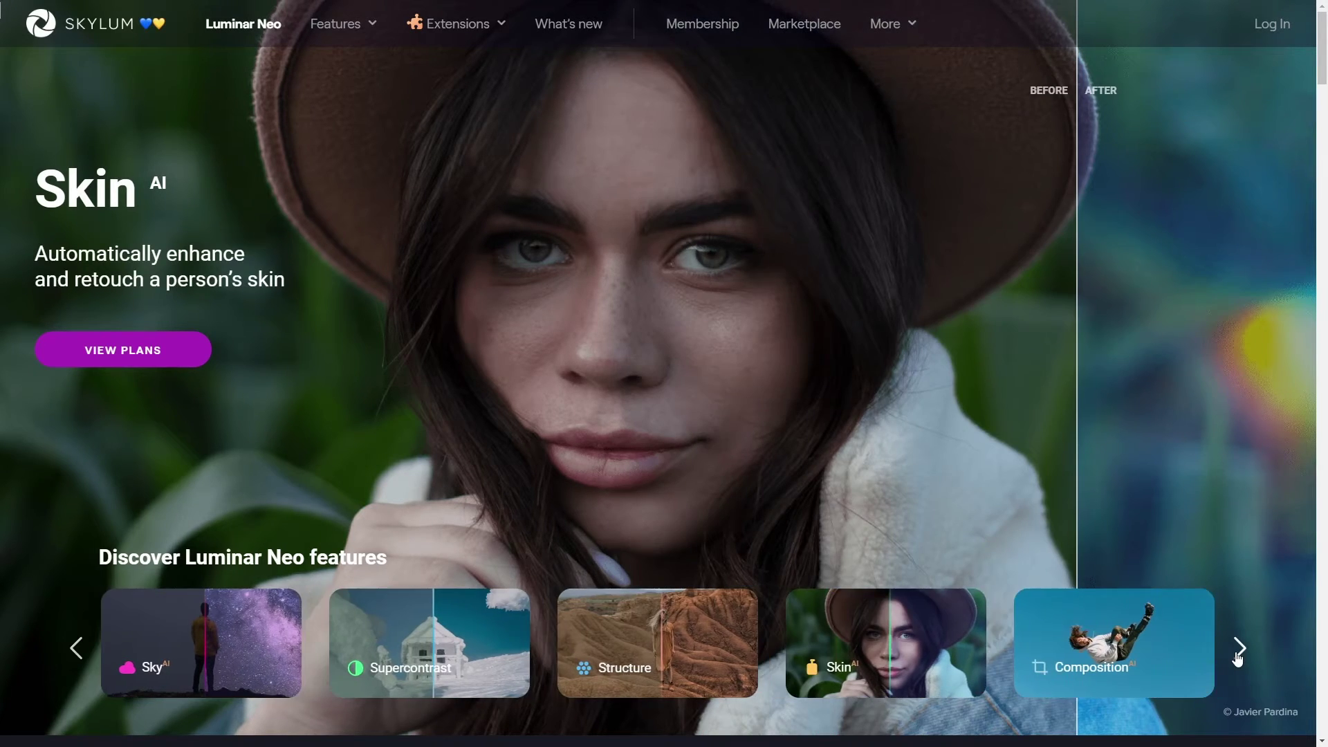
left_click(1084, 635)
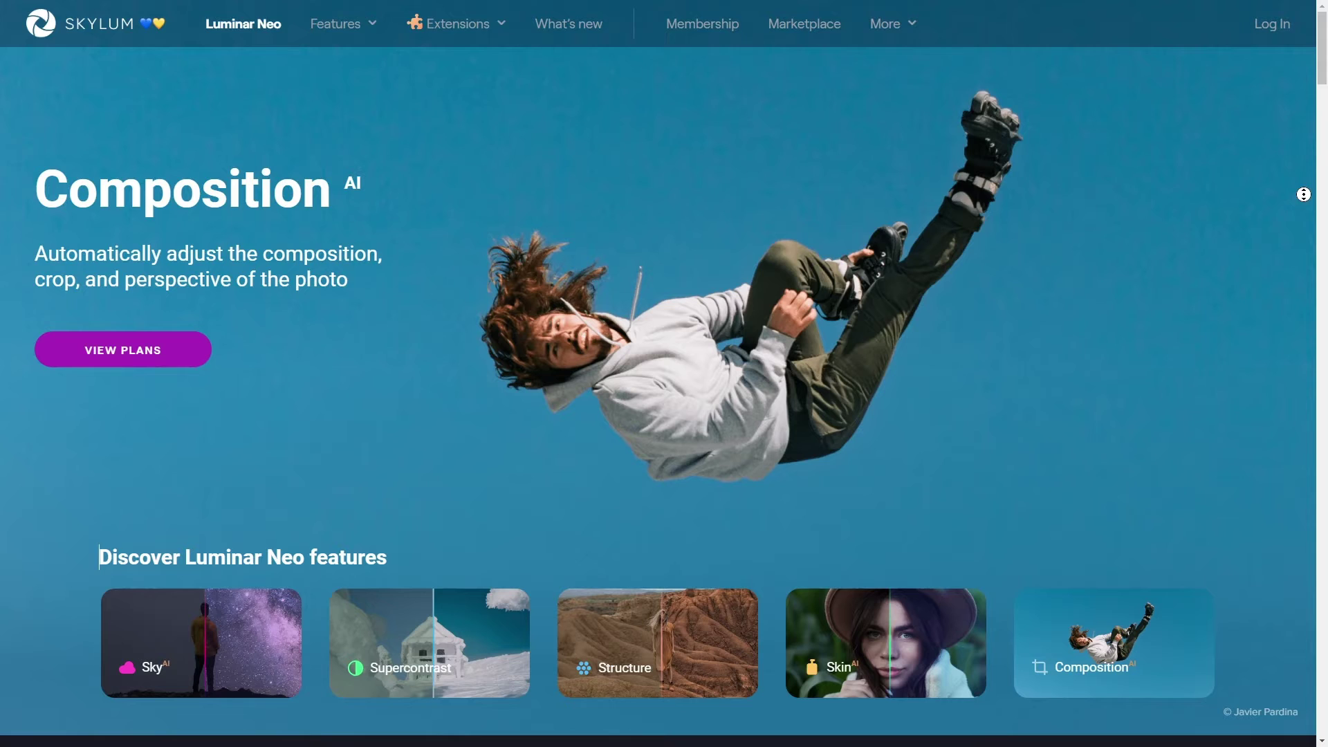
Browse the Luminar Neo Extensions examples and the laptop demo gallery further down the page.
scroll(1303, 194, "down", 8)
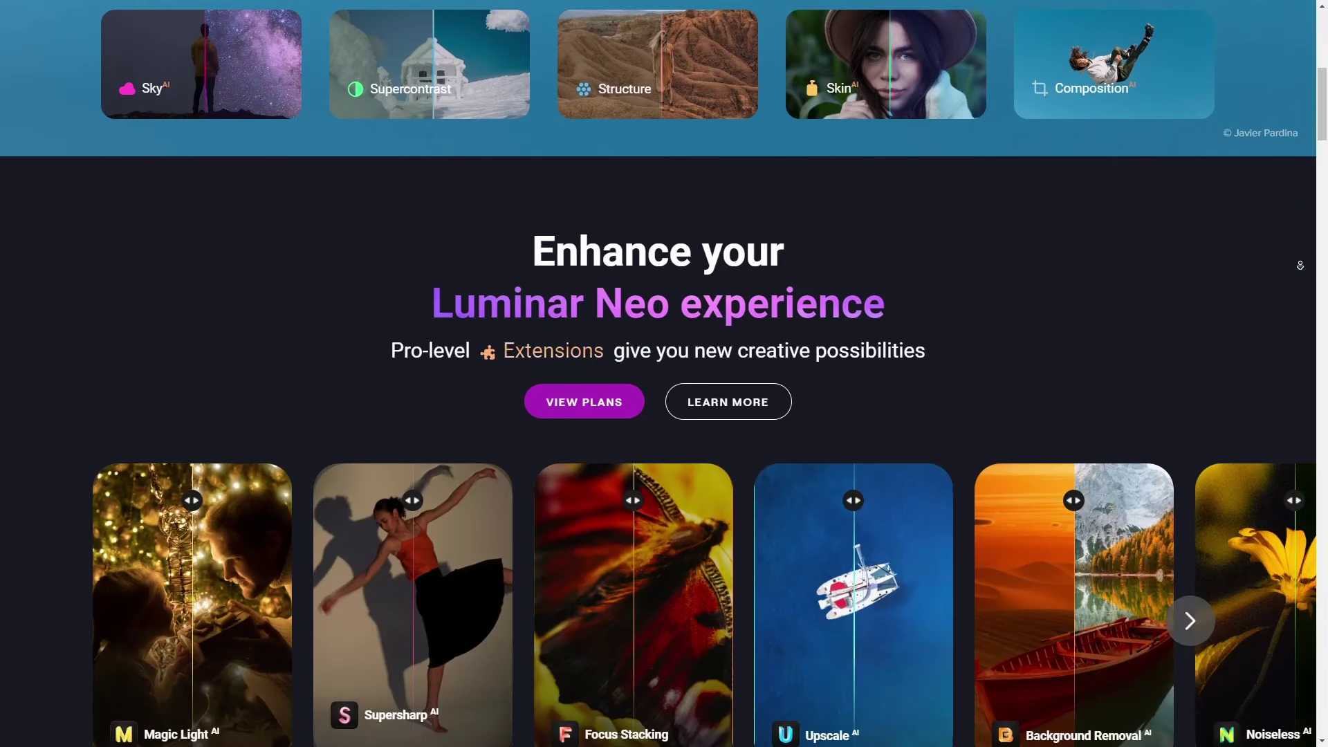
scroll(1300, 264, "down", 2)
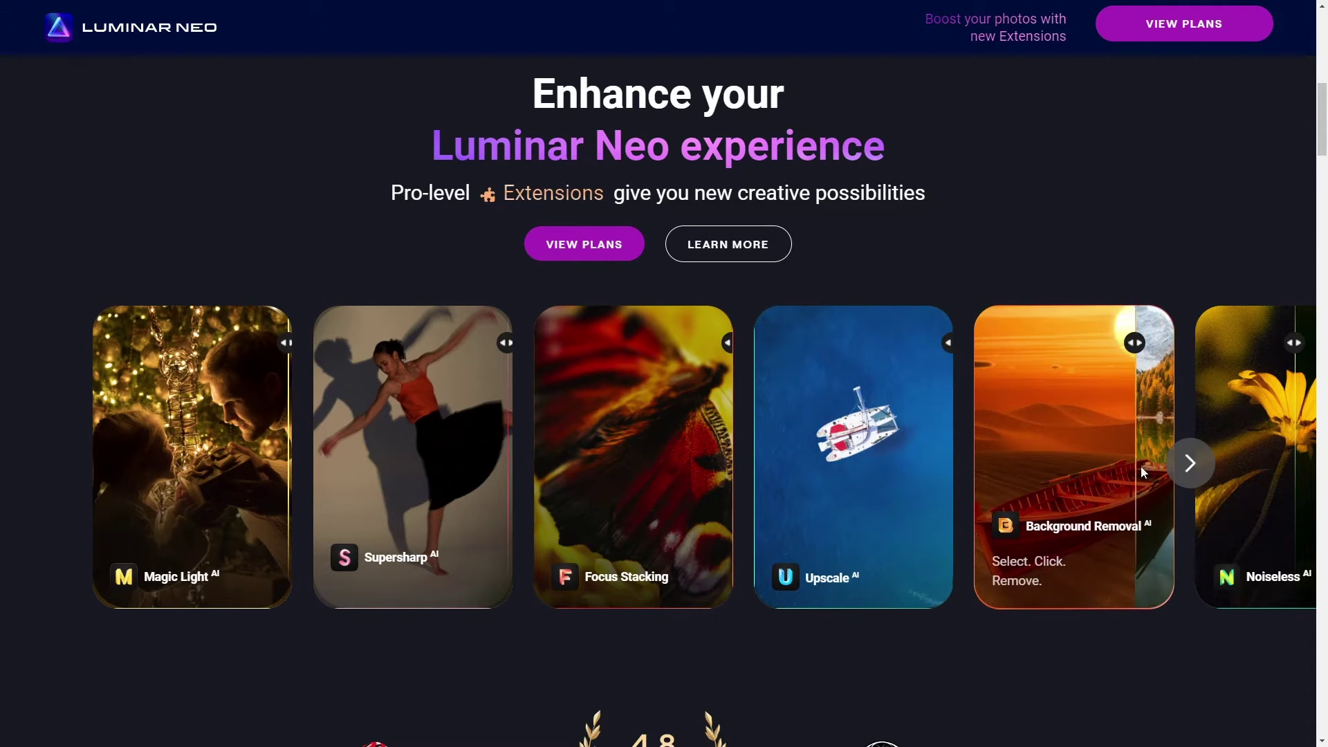
left_click(1187, 464)
left_click(1187, 466)
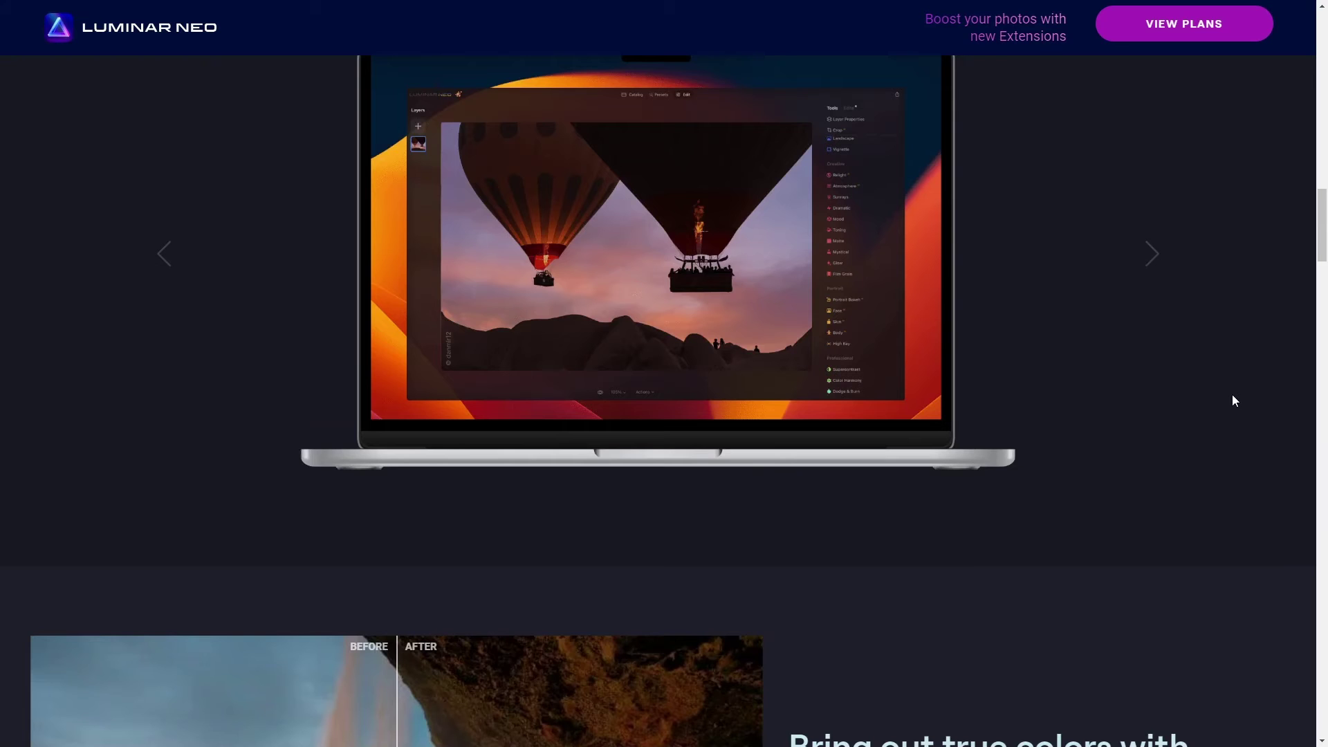
left_click(1157, 263)
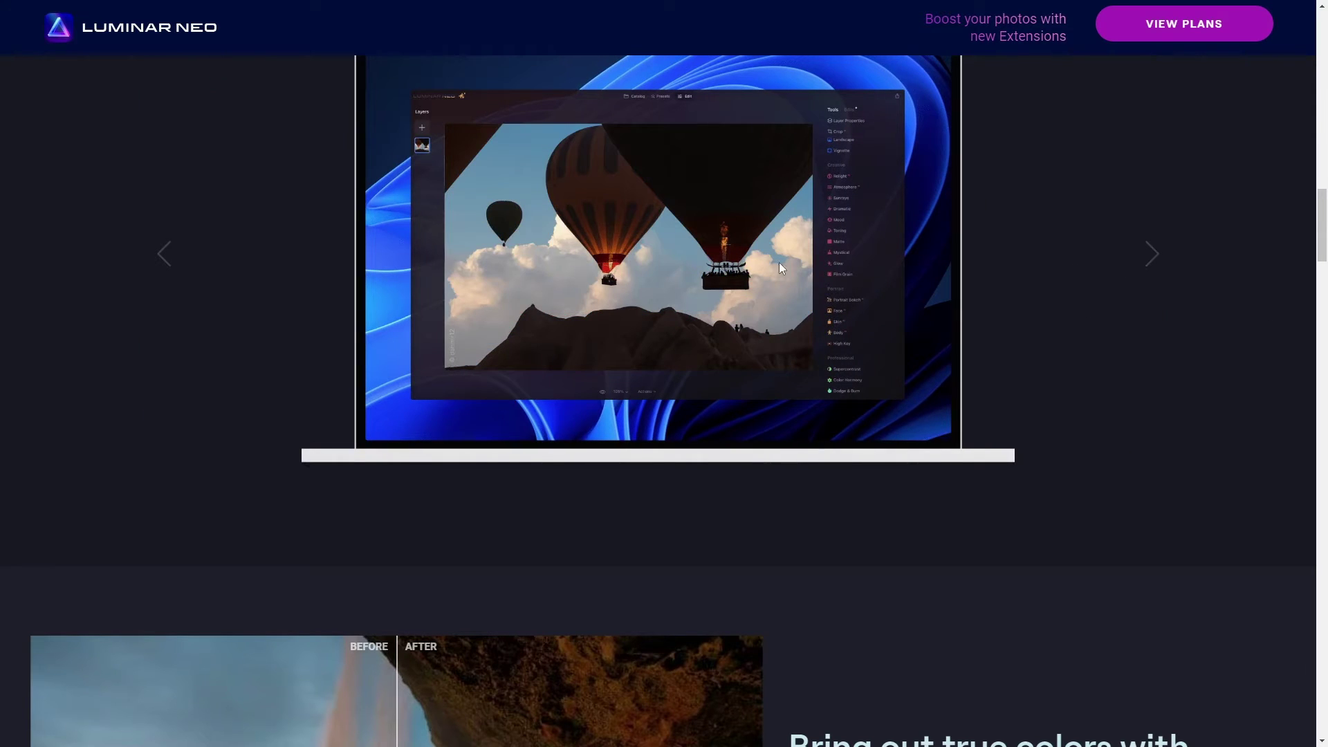
left_click(1150, 261)
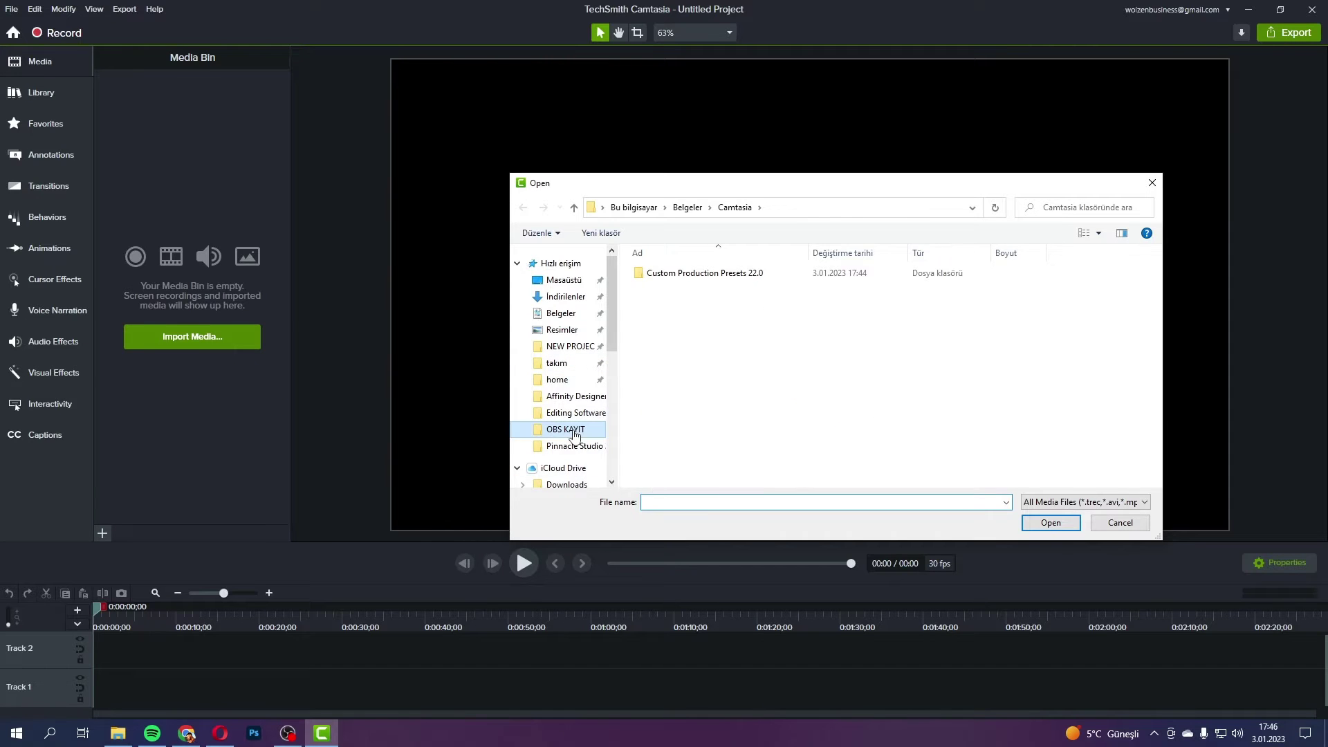
In Camtasia, import the Crackpack 3 gameplay video from the OBS KAYIT > crackpack 3 folder into the media bin.
left_click(574, 431)
scroll(740, 422, "down", 1)
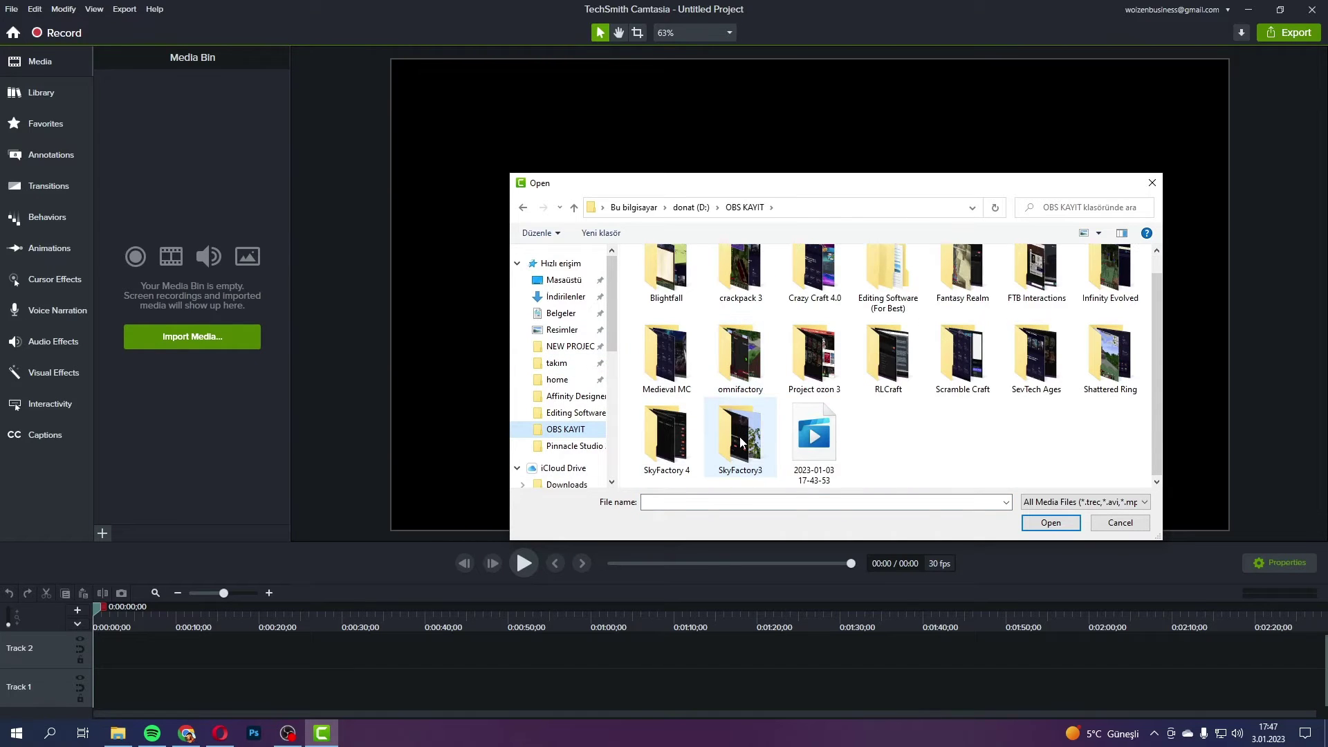
double_click(744, 264)
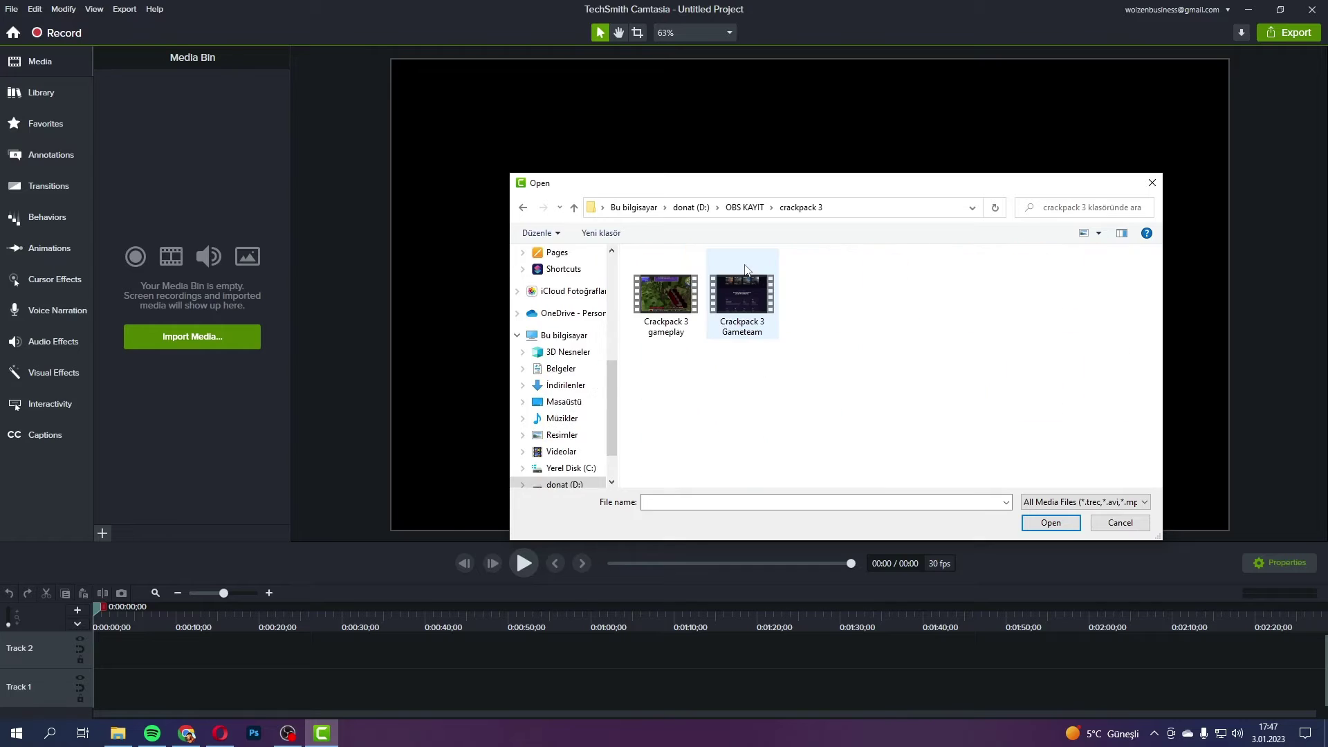
double_click(656, 297)
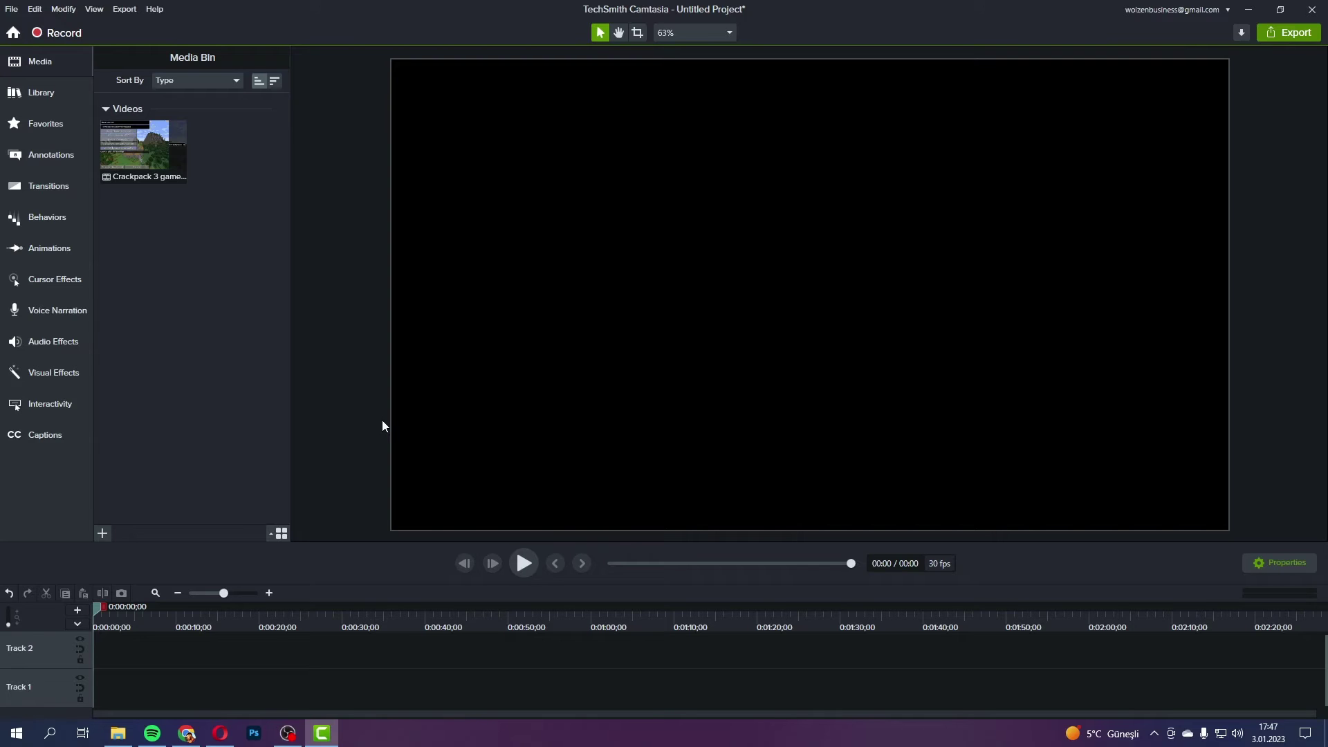
Place the Crackpack 3 gameplay clip at the start of Track 1, keeping the project at 30 FPS, and enlarge the timeline area.
left_click_drag(148, 148, 197, 666)
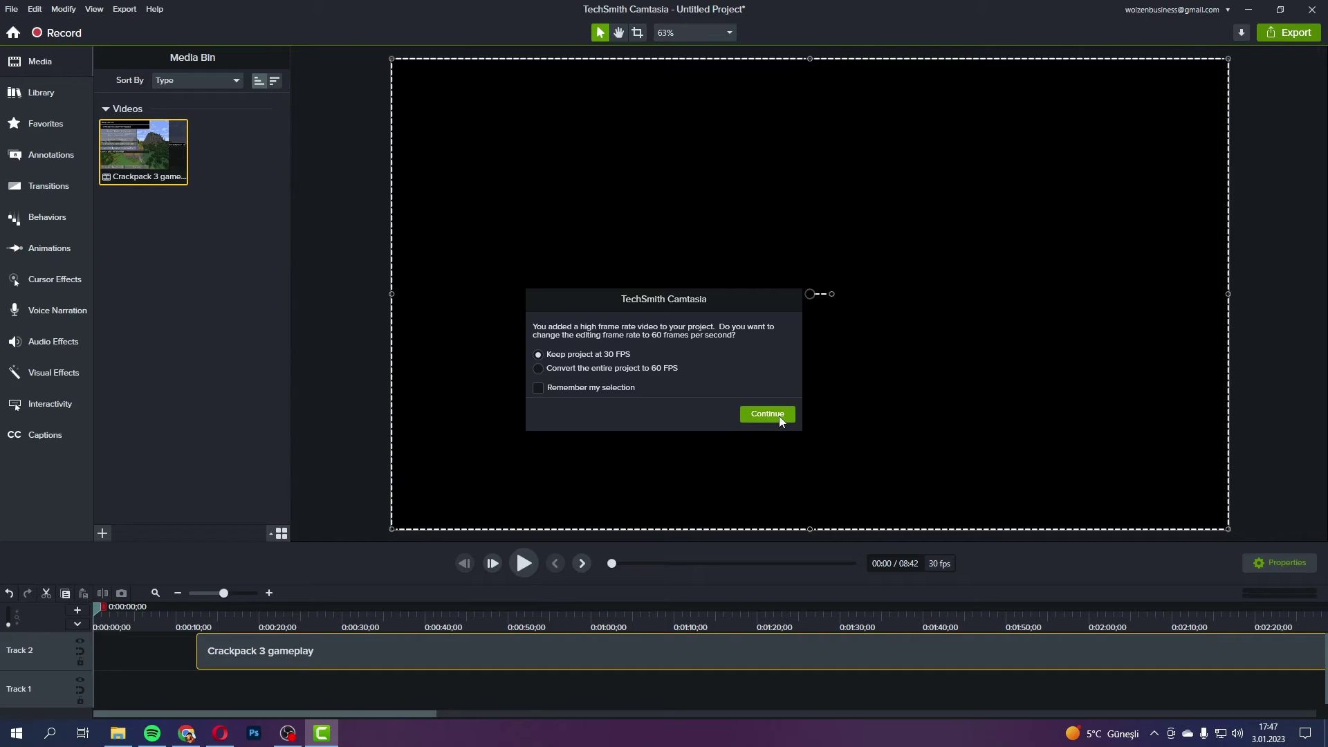
left_click(779, 417)
left_click_drag(505, 647, 317, 647)
left_click(516, 624)
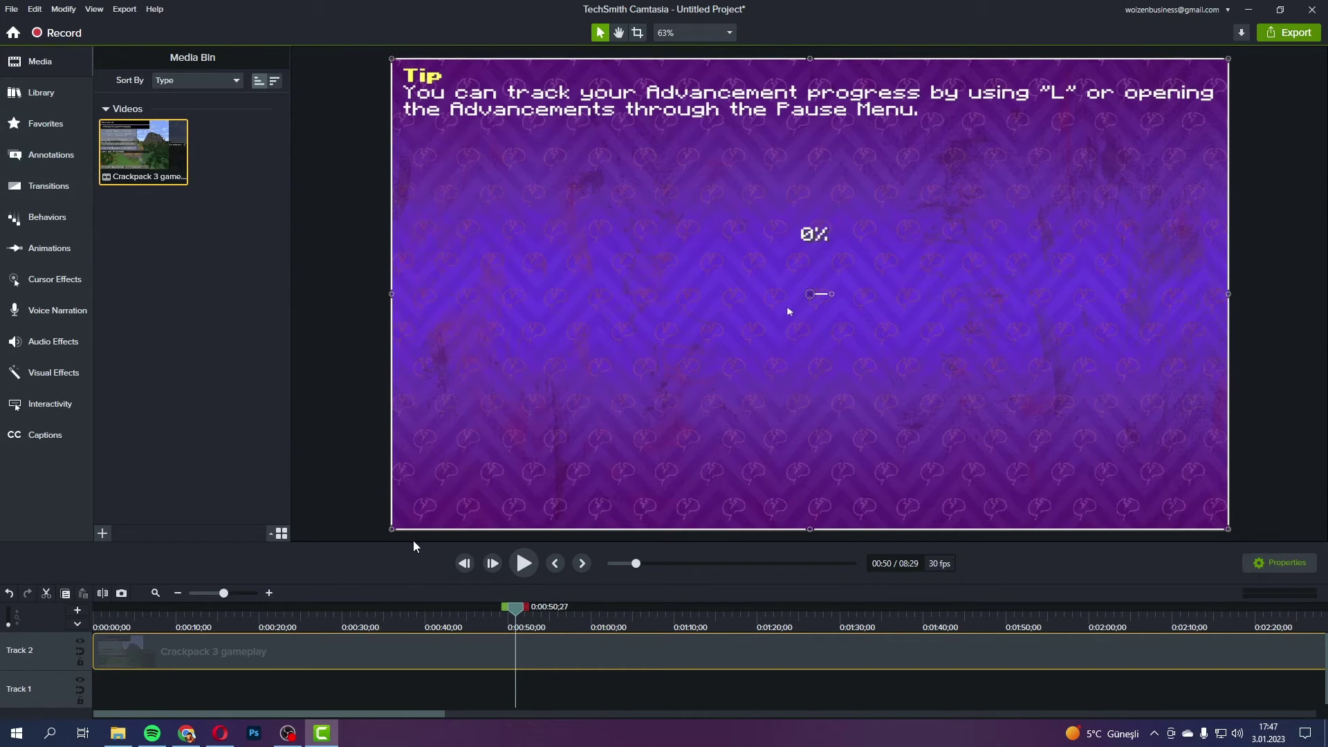
left_click_drag(414, 544, 418, 426)
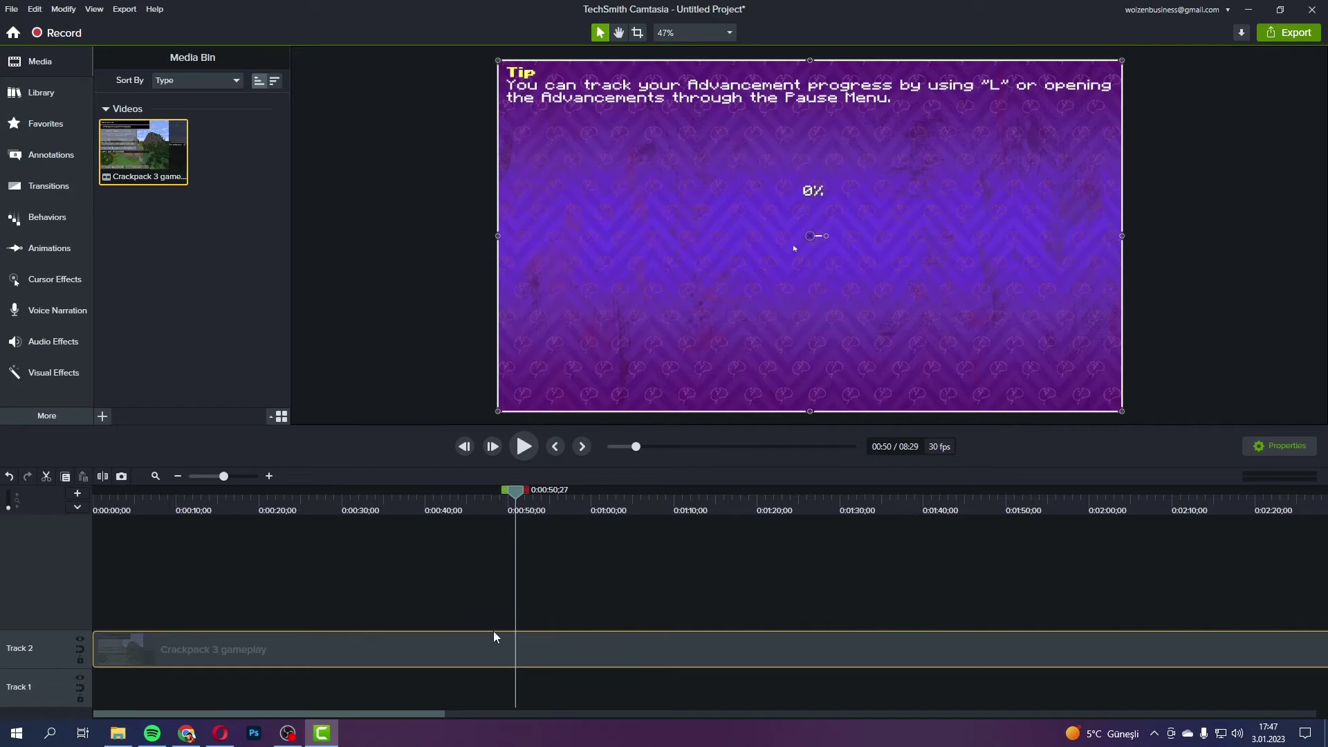
left_click_drag(494, 636, 317, 726)
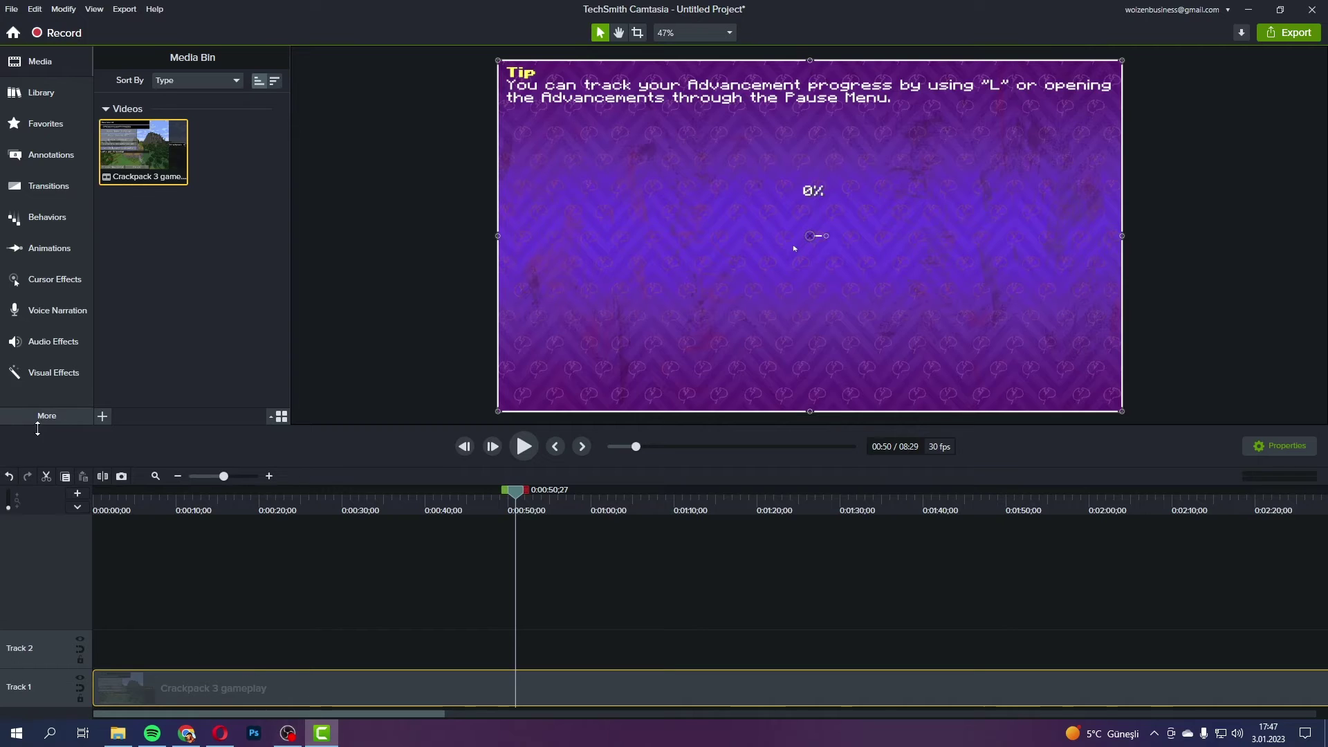
Try cutting the whole gameplay clip off the timeline, undo the cut, and open the Captions tool.
left_click(47, 475)
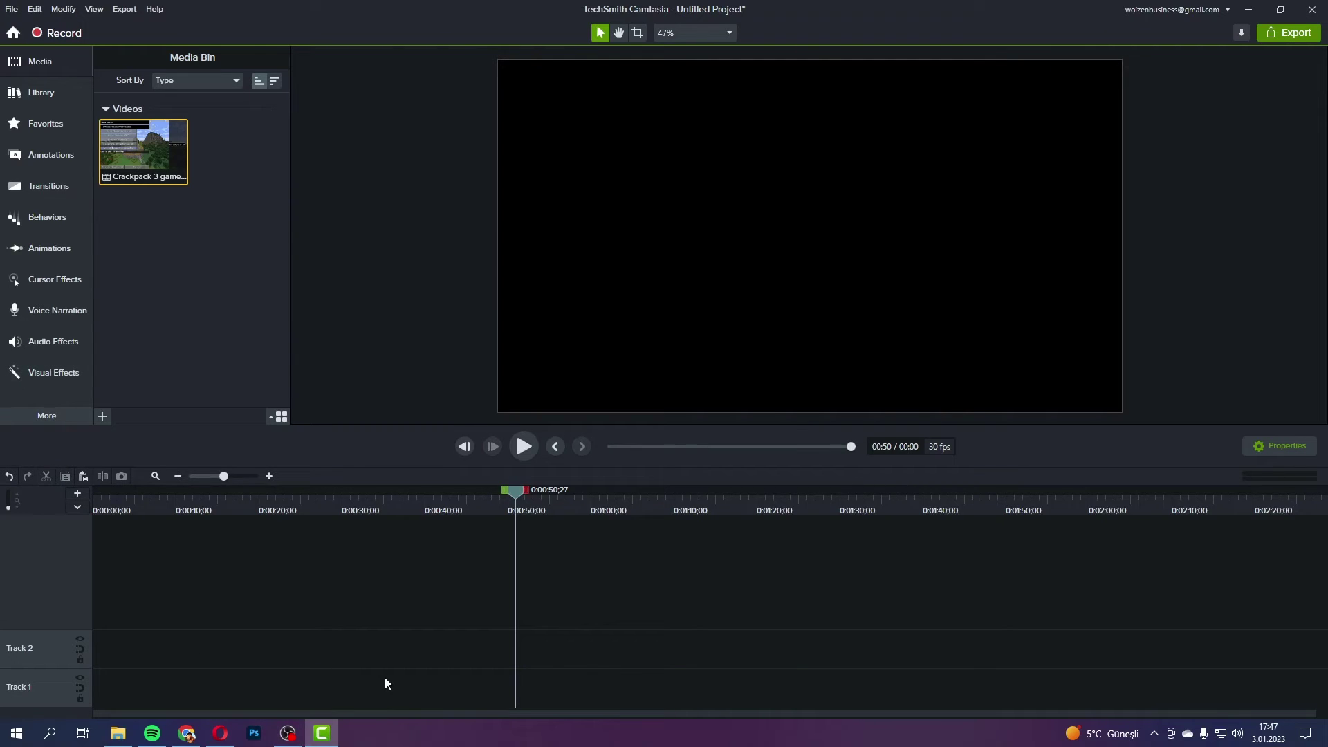
key("ctrl+z")
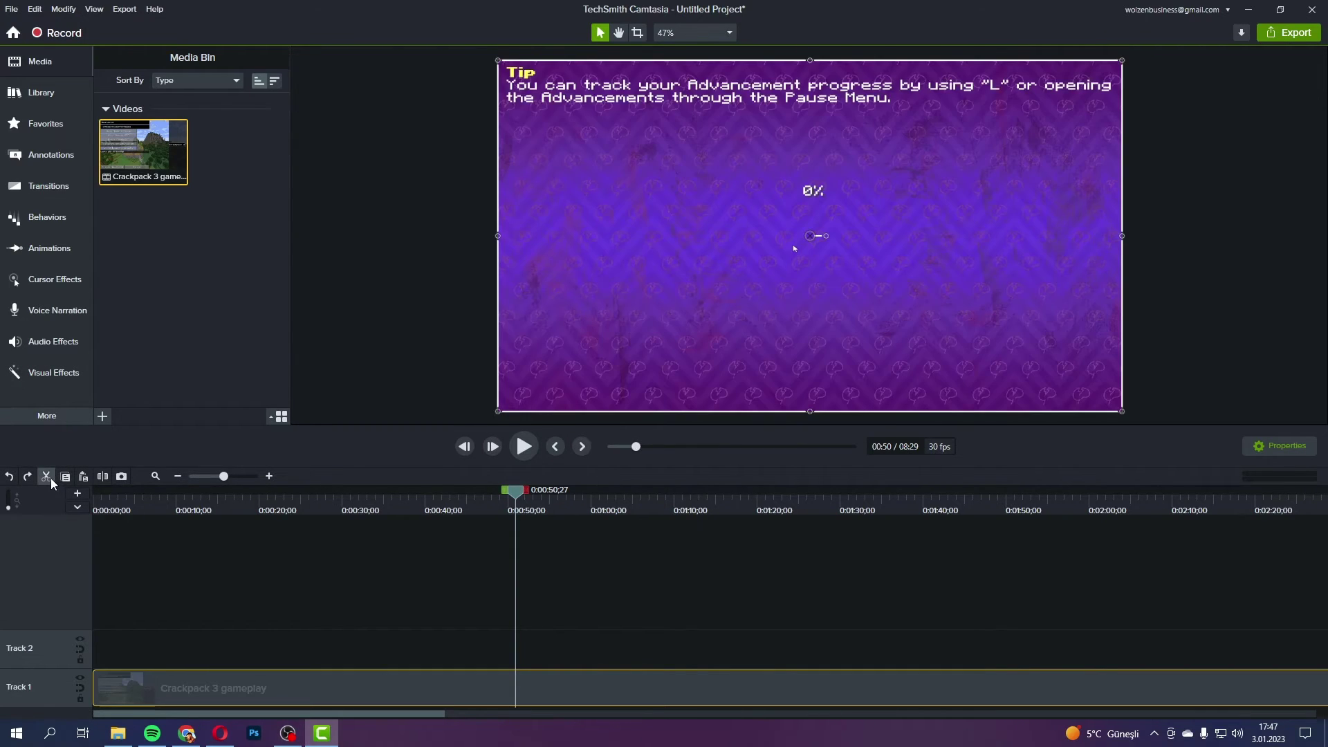
key("c")
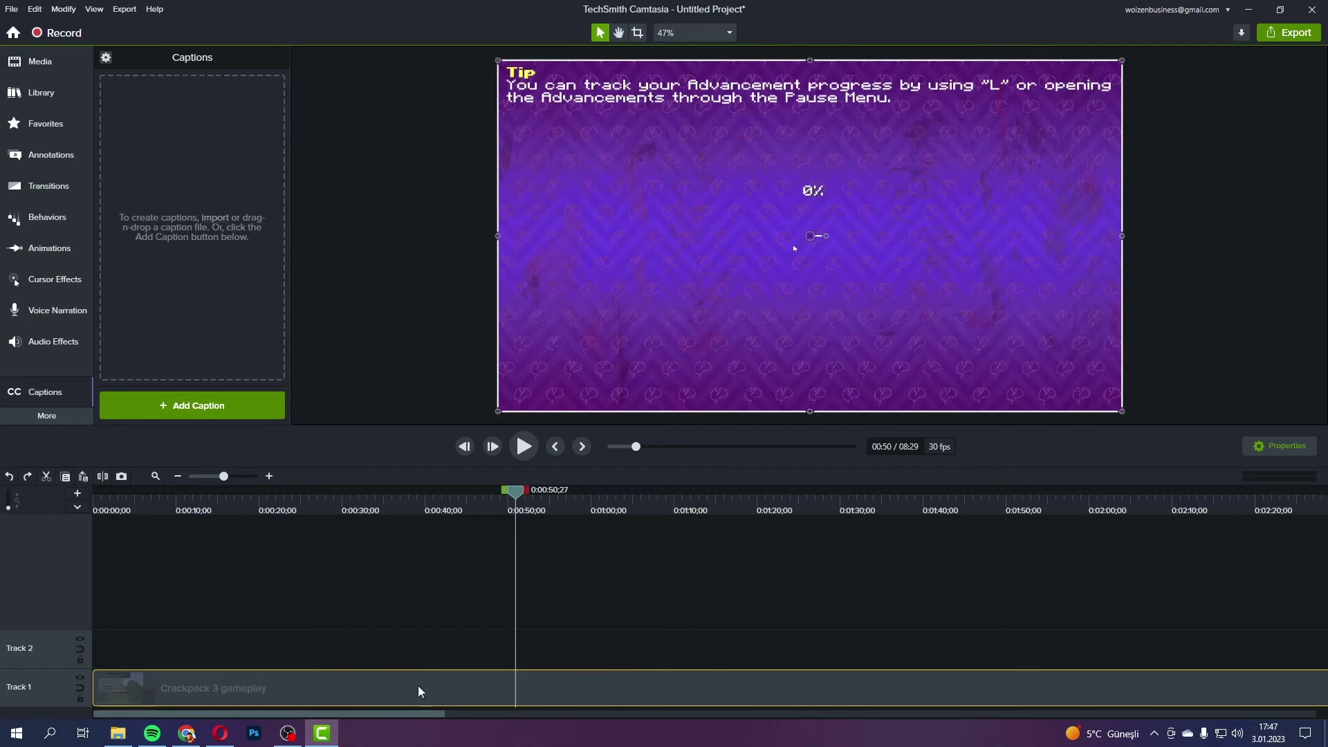
Cut the section from 0:00:43;28 to about 0:01:27 out of the gameplay clip.
left_click_drag(530, 512, 458, 492)
left_click_drag(601, 491, 827, 492)
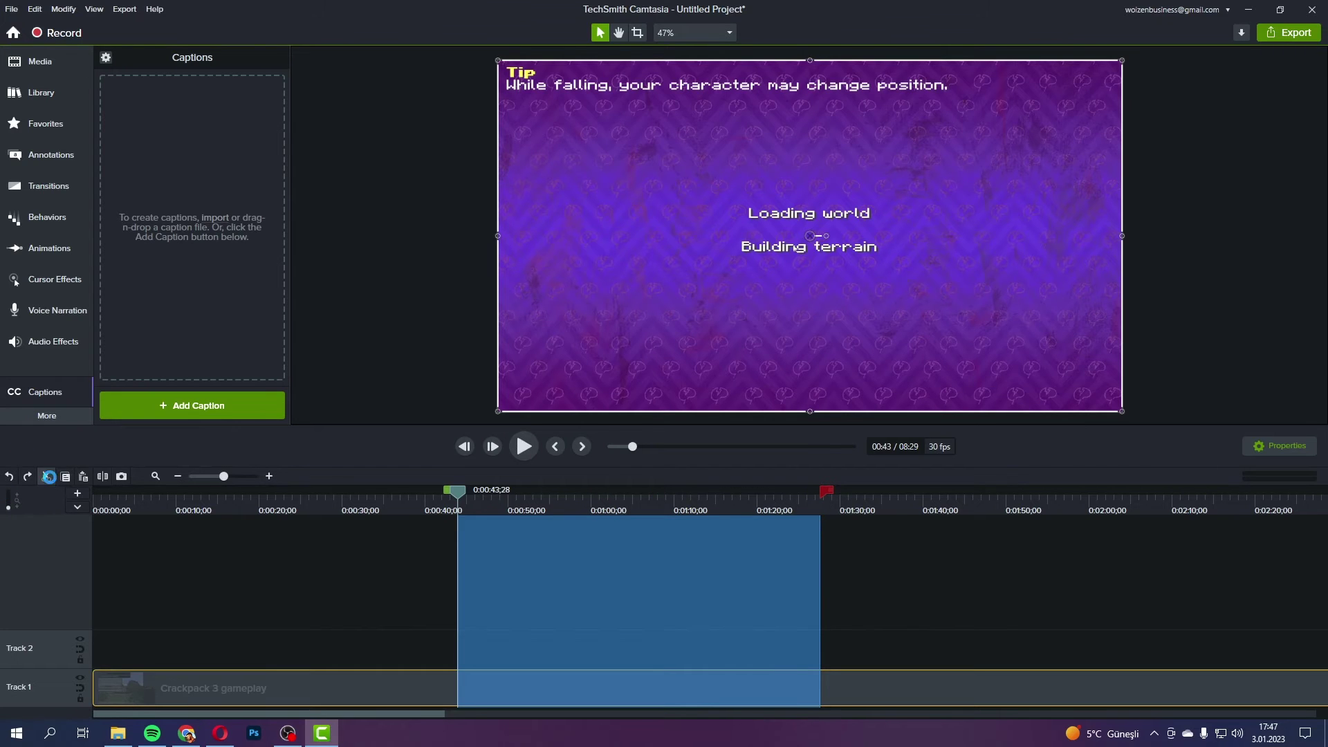
left_click(47, 476)
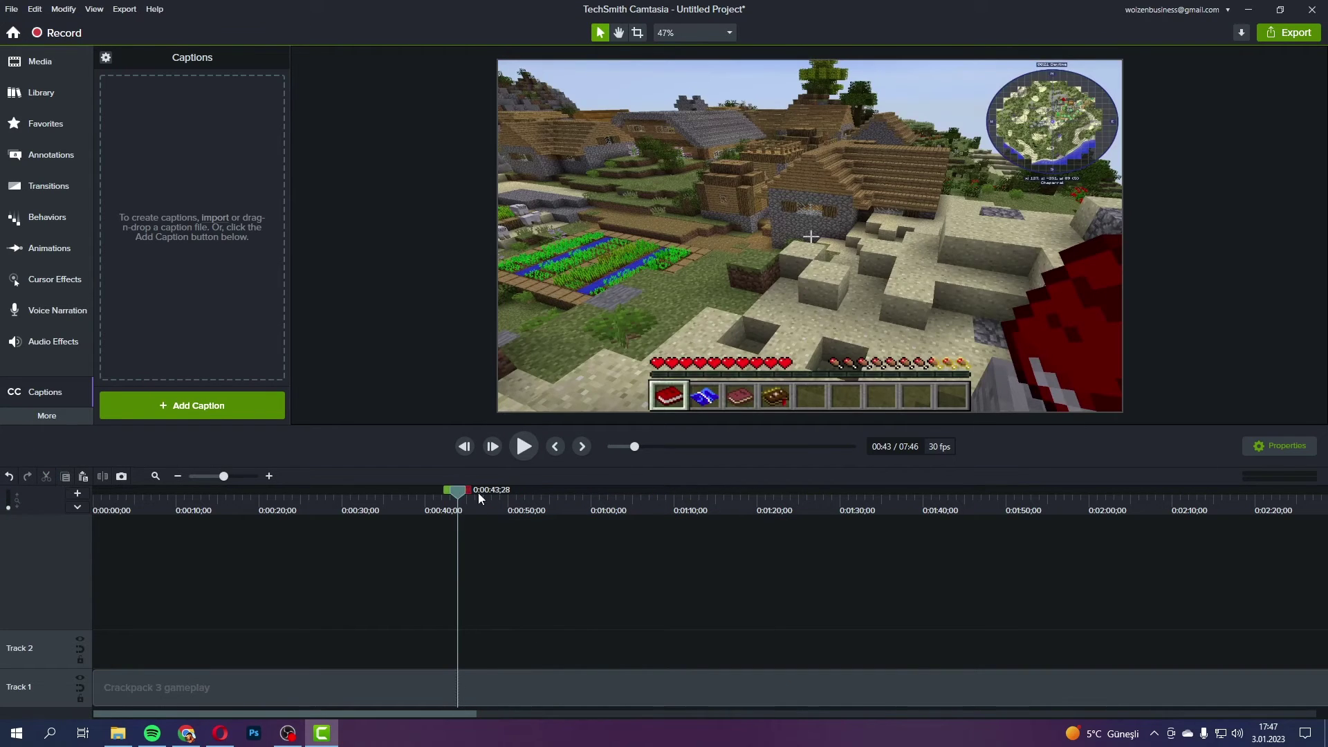
Select the timeline range from about 0:00:53 to about 0:01:14 and place the playhead at 0:01:39;20.
left_click_drag(478, 493, 825, 513)
left_click_drag(449, 492, 527, 501)
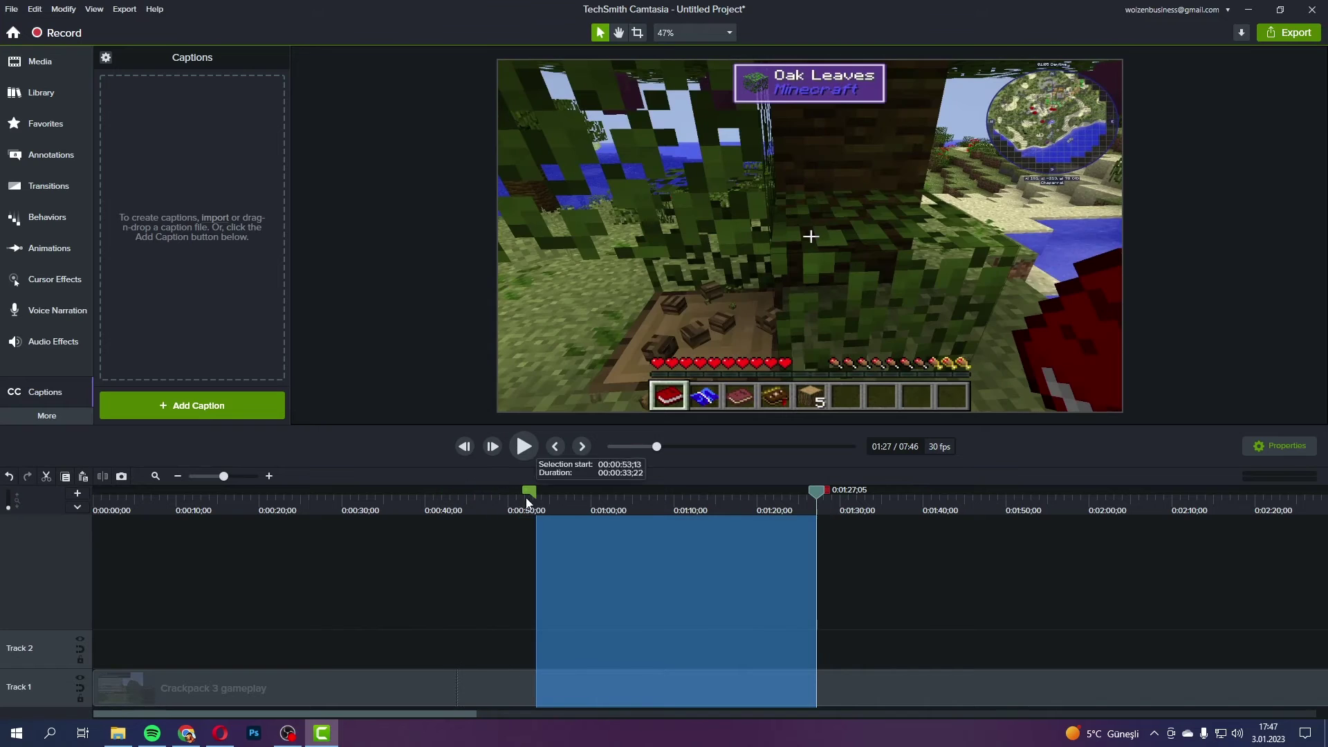
left_click_drag(821, 494, 921, 496)
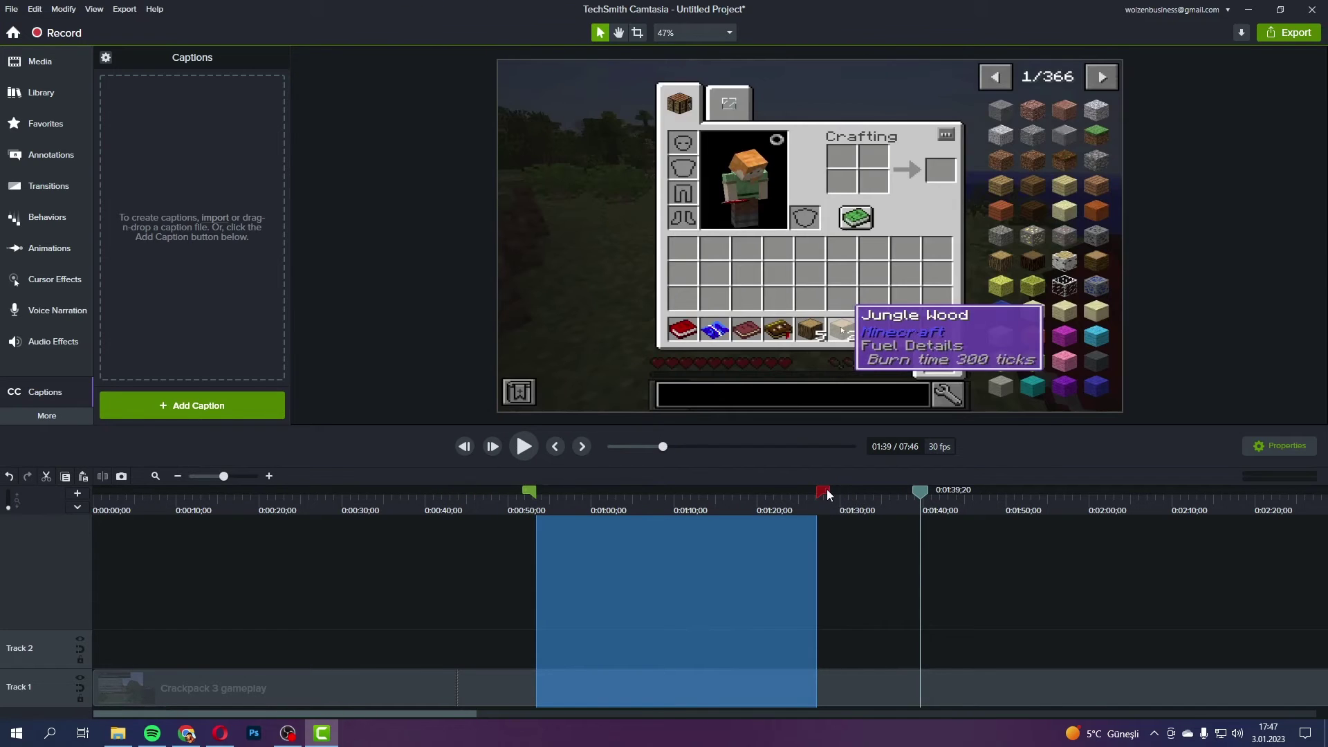
left_click_drag(824, 493, 713, 493)
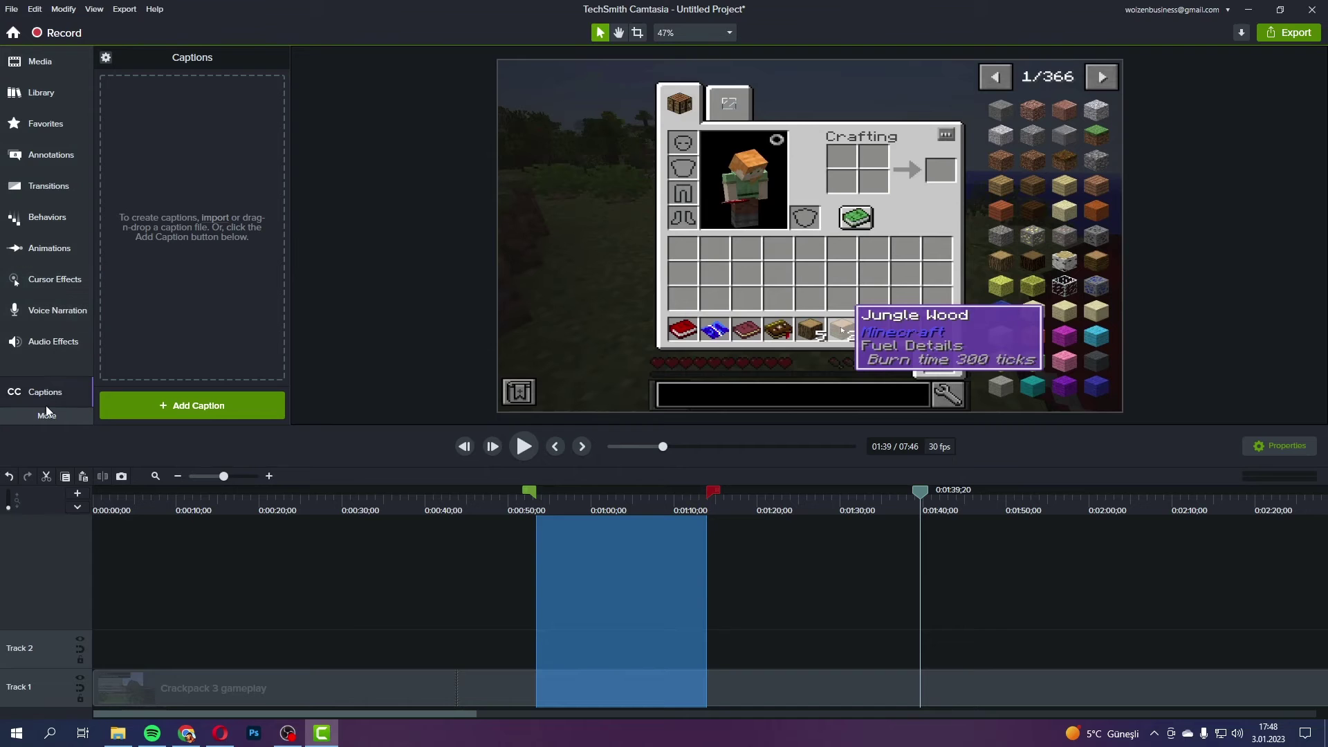
Try to apply the Highlight cursor effect to the gameplay clip and play back the selected range briefly.
left_click(56, 309)
left_click(57, 310)
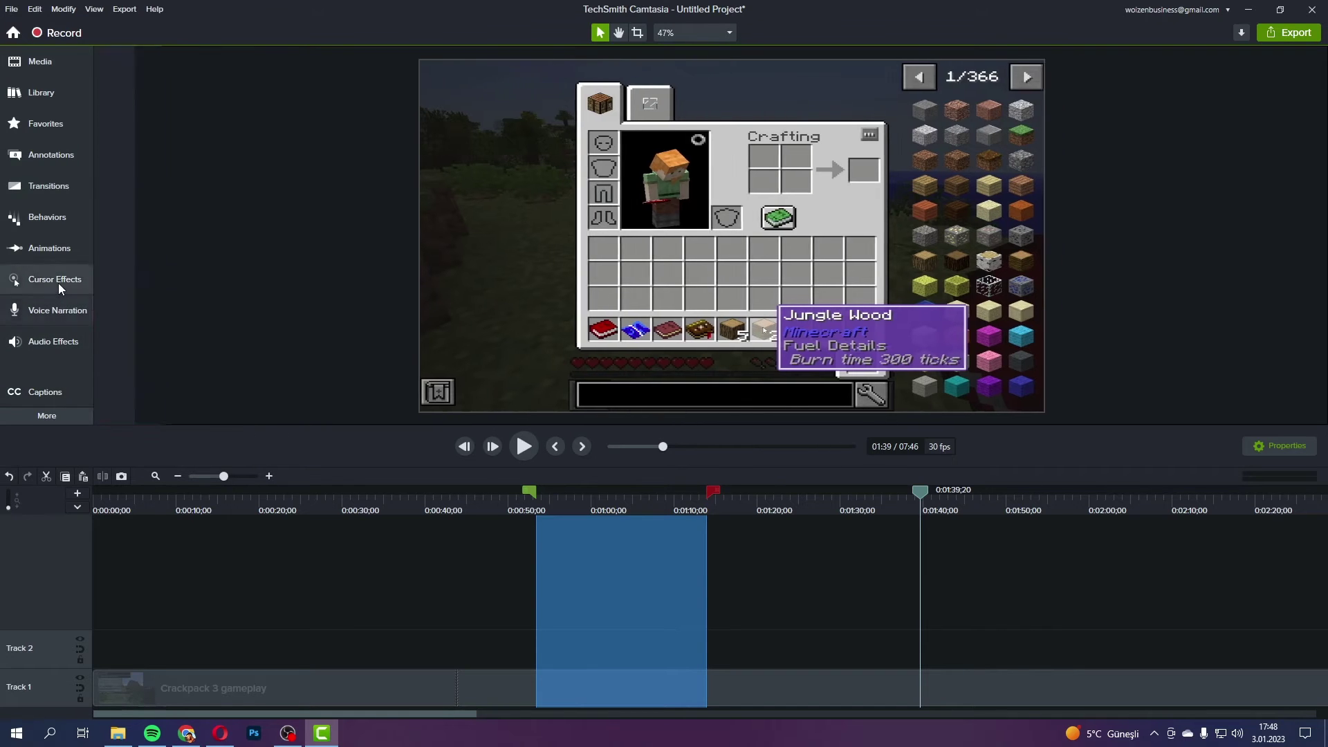
left_click(58, 284)
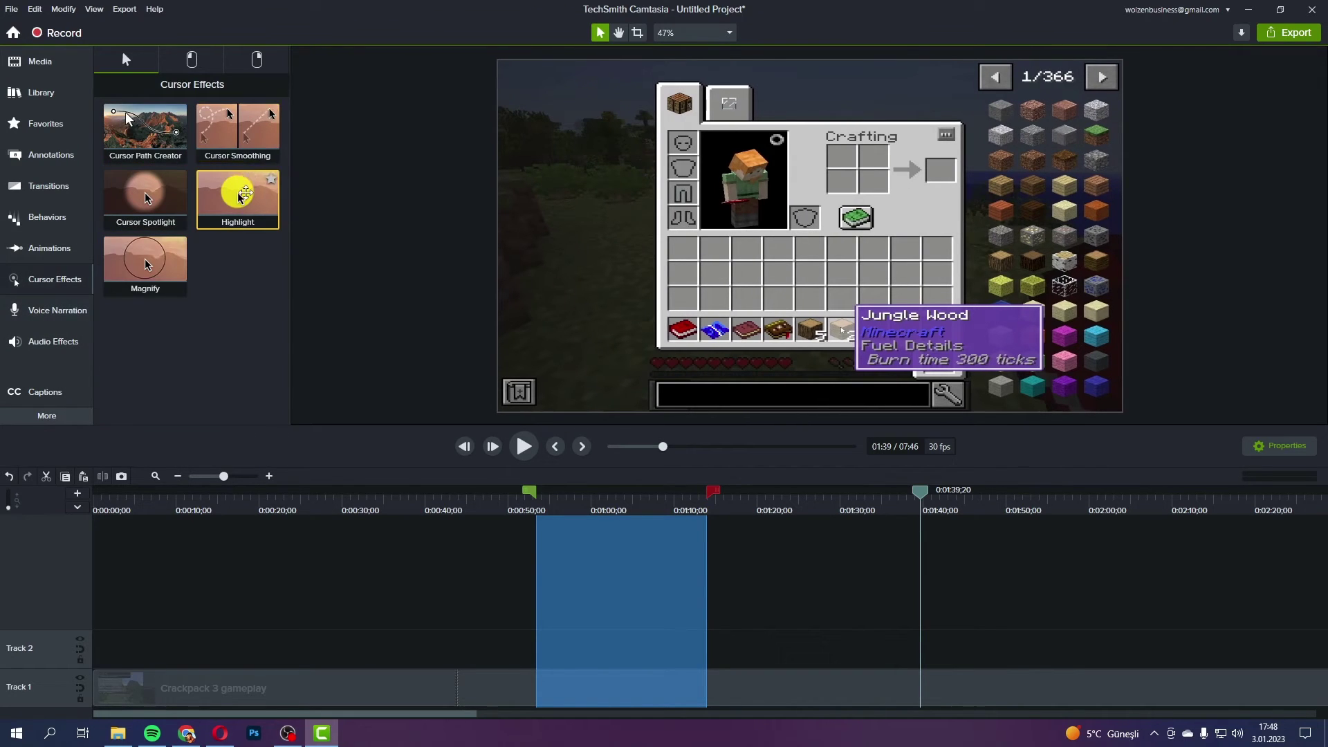
left_click_drag(245, 192, 775, 214)
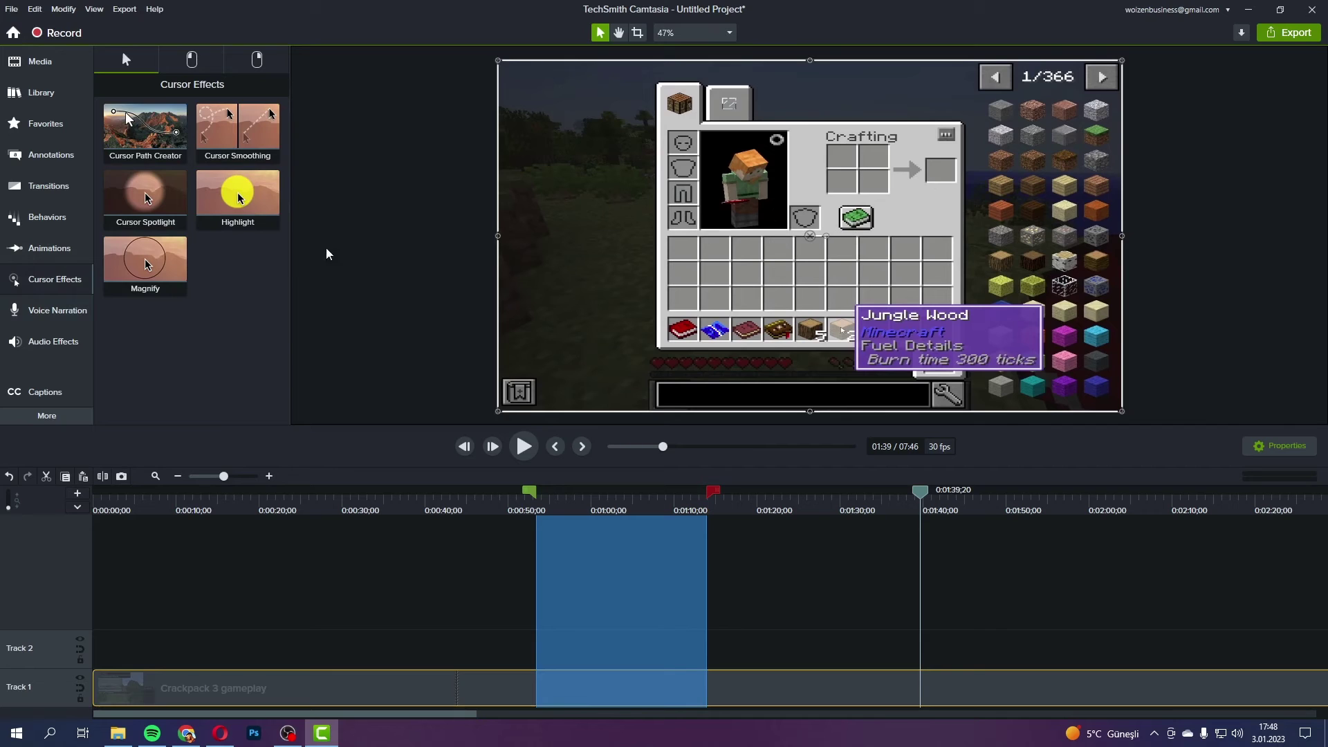
left_click_drag(236, 193, 378, 684)
key("space")
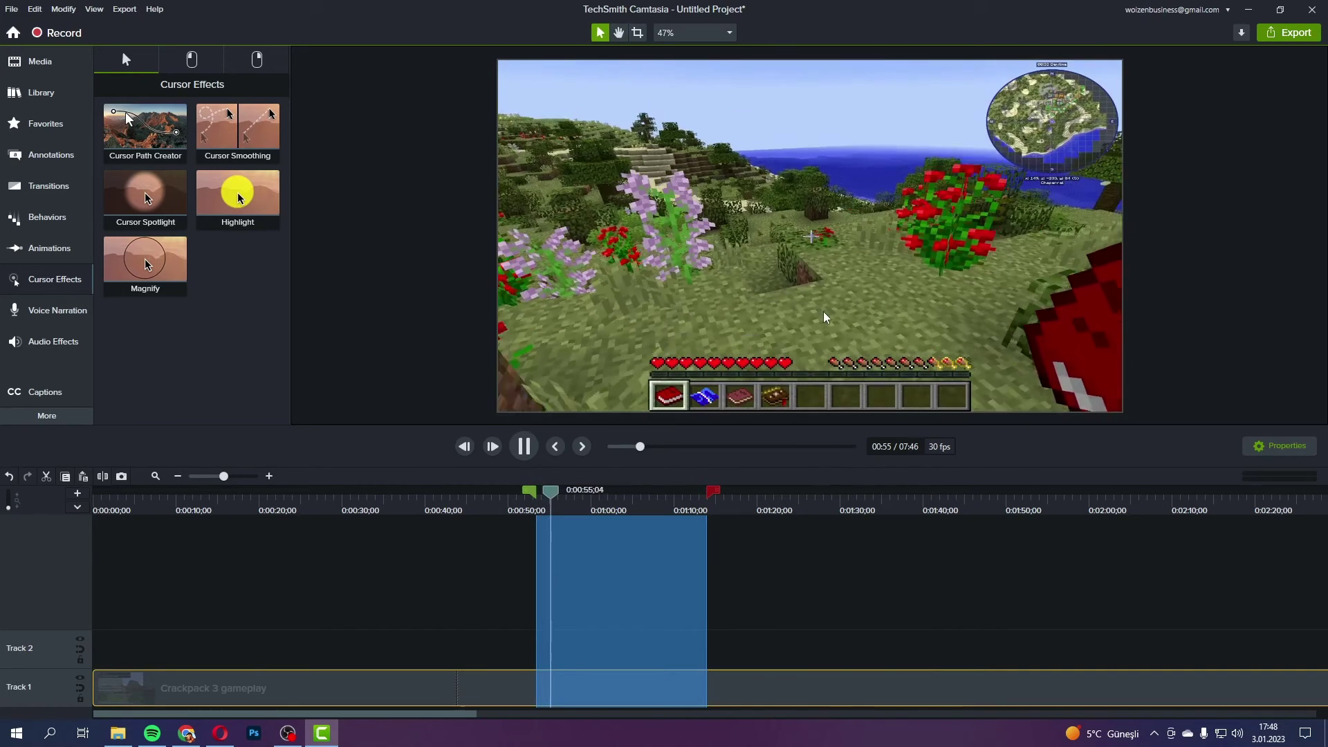
key("space")
Add the Explode behavior to the gameplay clip and try applying the Fly In and Jump And Fall behaviors.
left_click(49, 249)
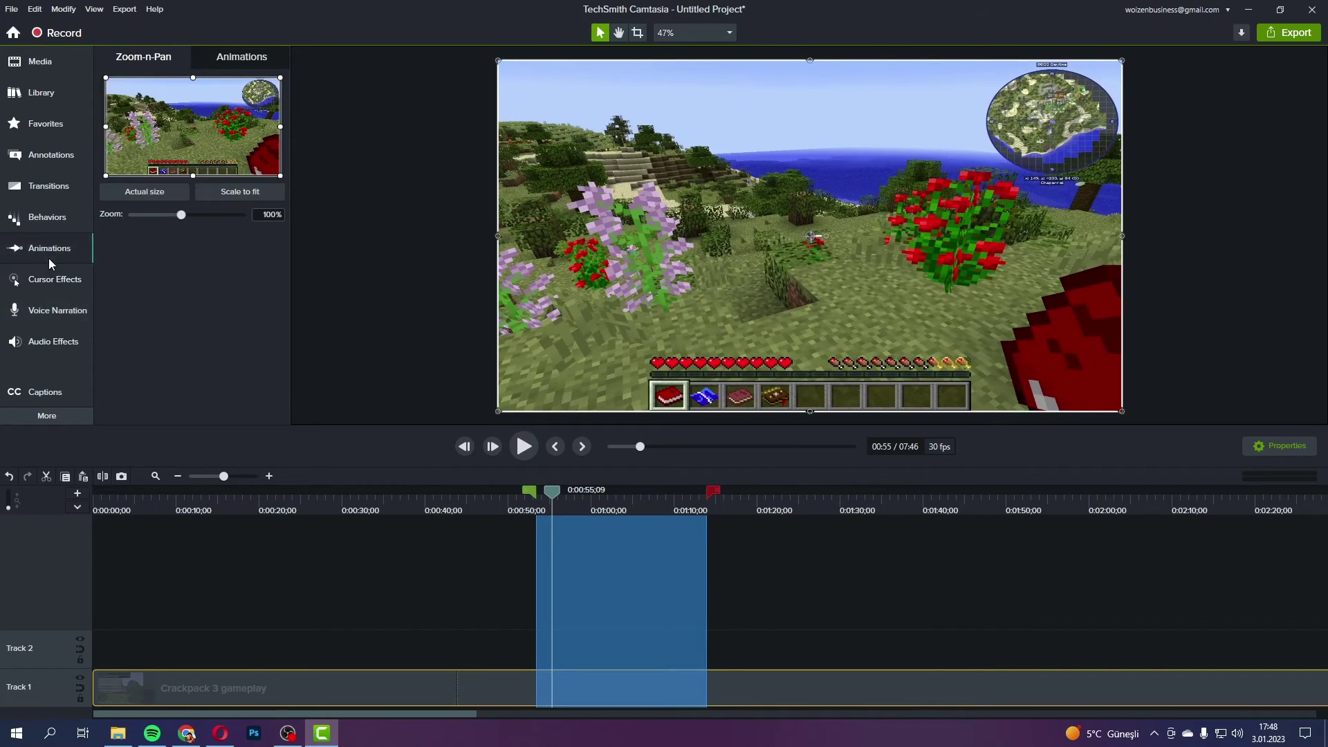
left_click(58, 223)
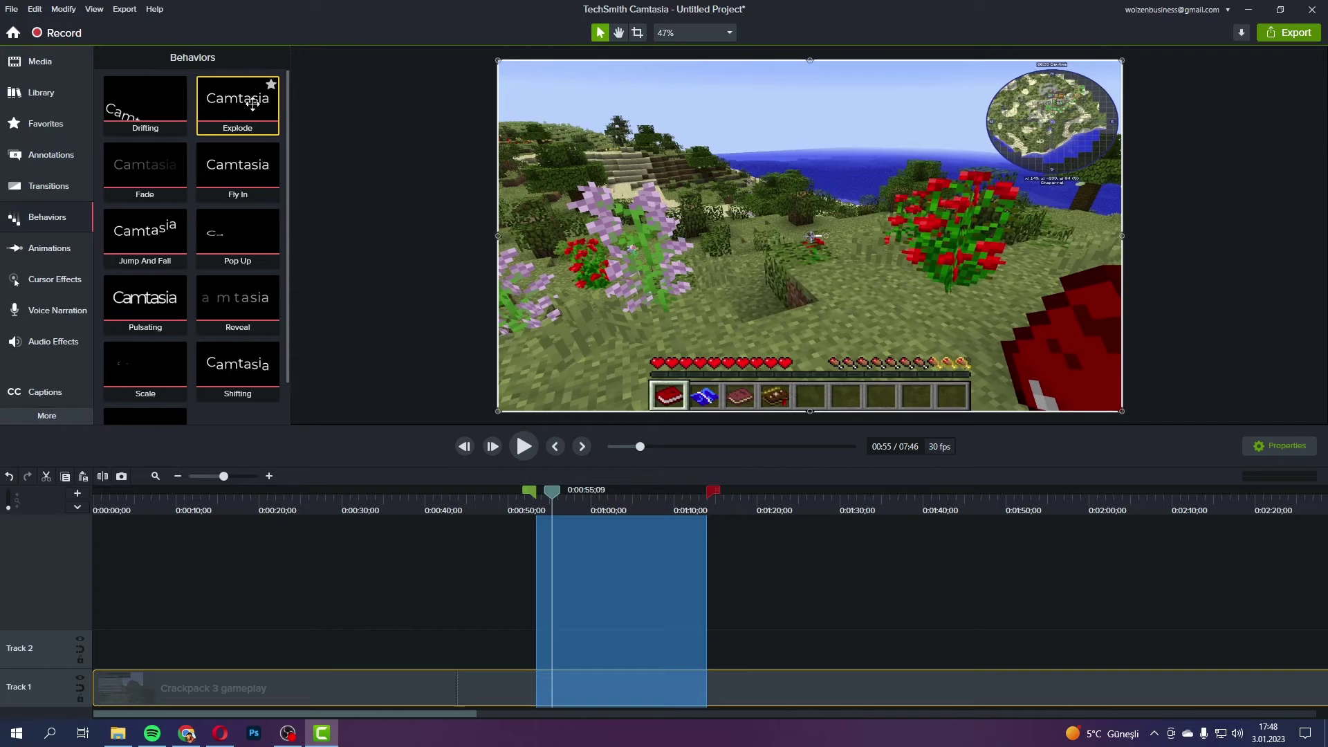
left_click_drag(237, 101, 815, 692)
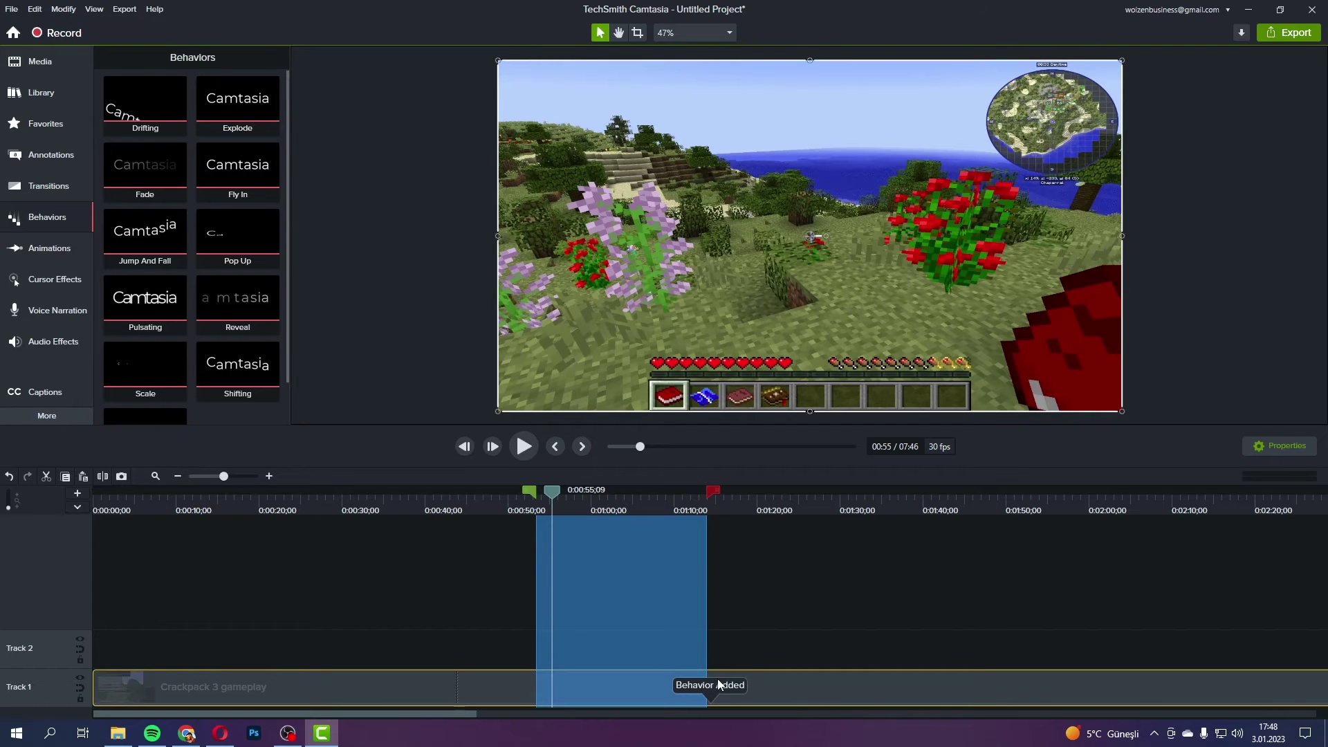
left_click_drag(228, 181, 391, 650)
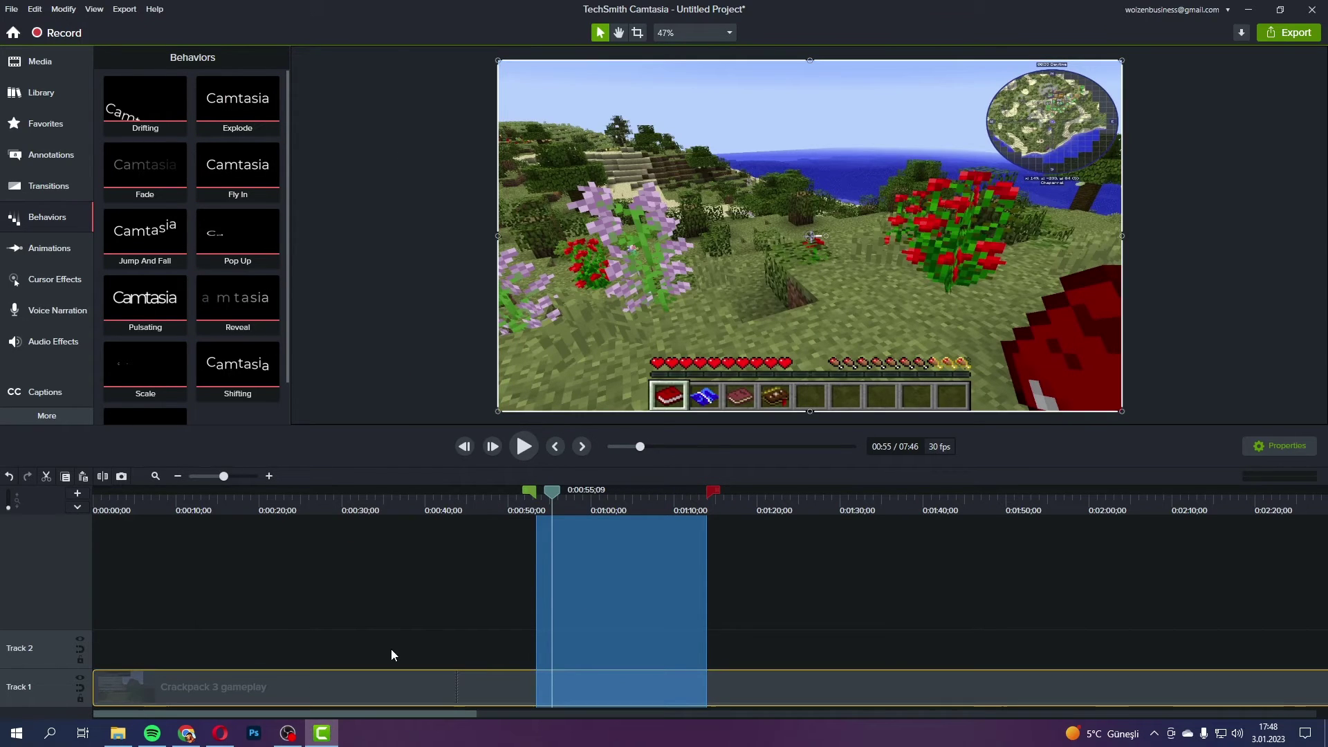
left_click_drag(170, 233, 303, 648)
Place a red speech-bubble callout over the video at 0:00:34;14 and open its text for editing.
left_click_drag(558, 489, 380, 495)
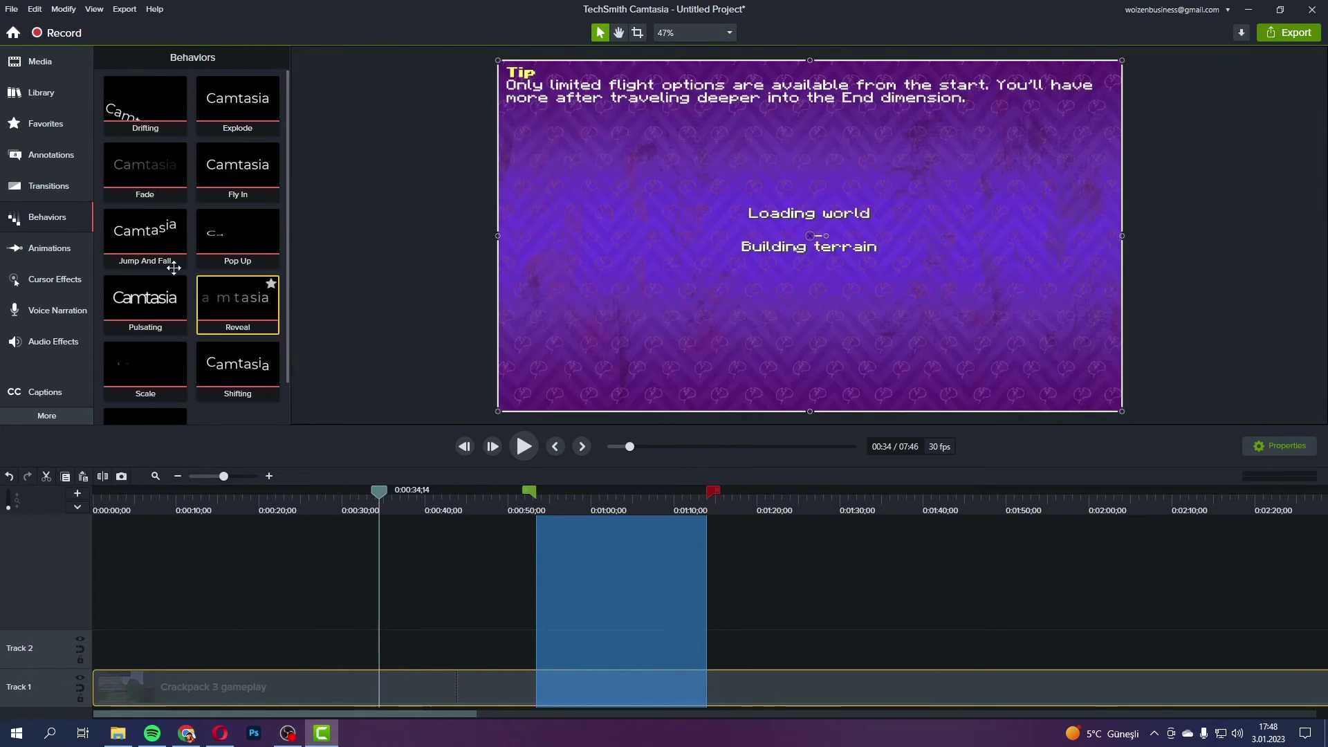
left_click(68, 64)
left_click(65, 96)
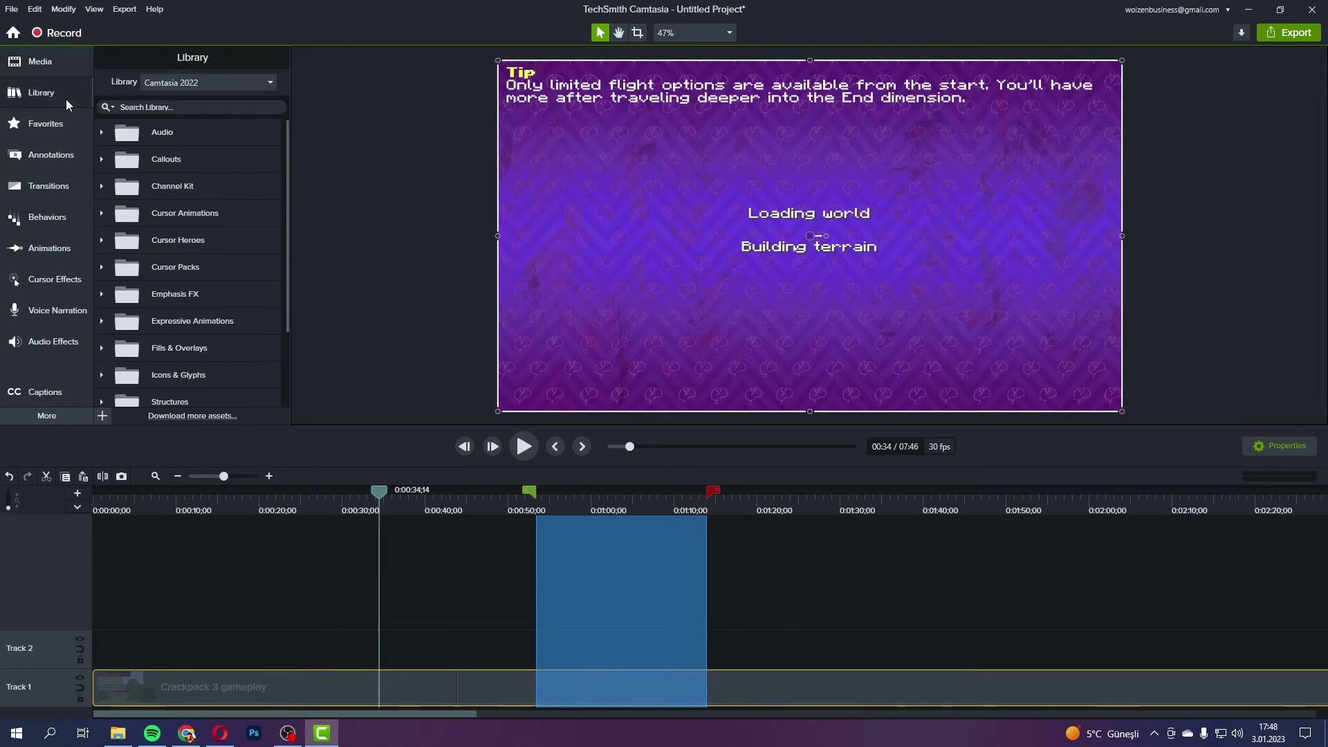
left_click(61, 122)
left_click(50, 155)
left_click_drag(162, 200, 631, 208)
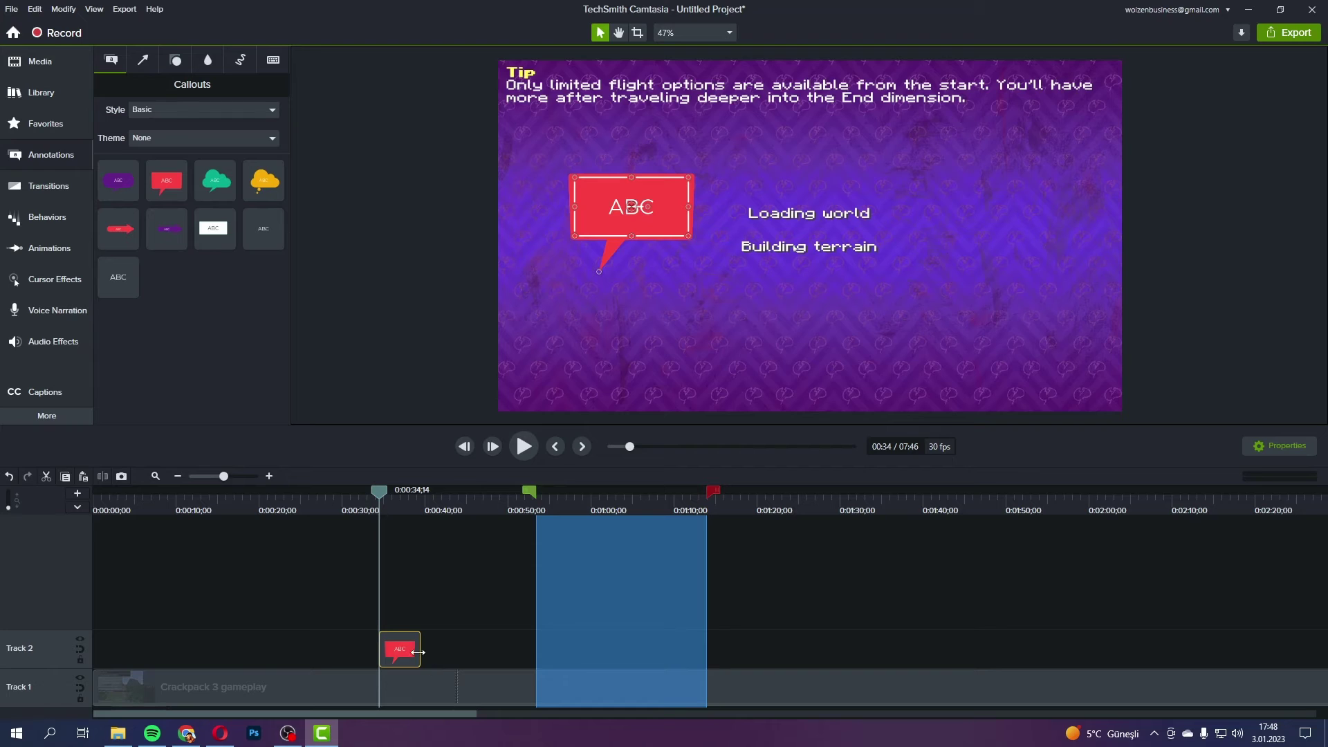
left_click(400, 644)
double_click(631, 207)
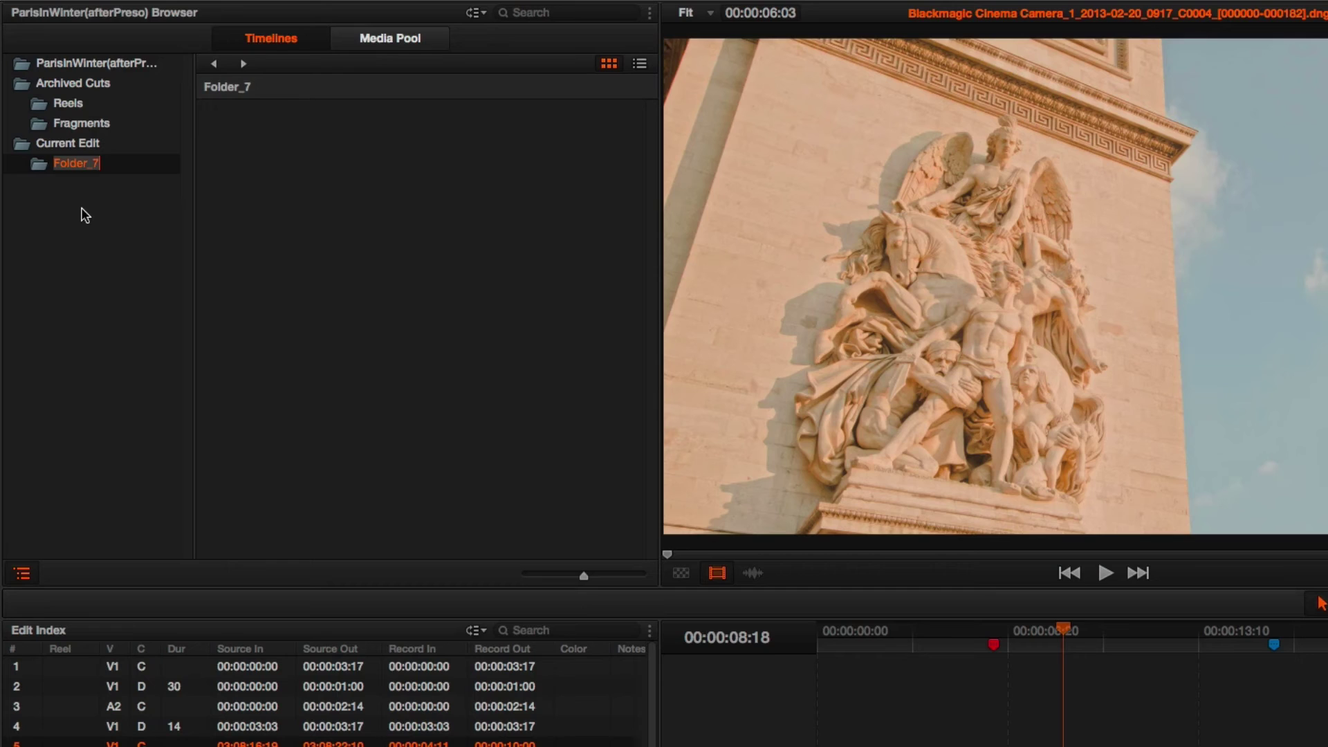
Switch to DaVinci Resolve, name the new folder under Current Edit "For Colorist", and move the To Grade timeline into it.
type("For Colorist")
key("Return")
left_click(71, 149)
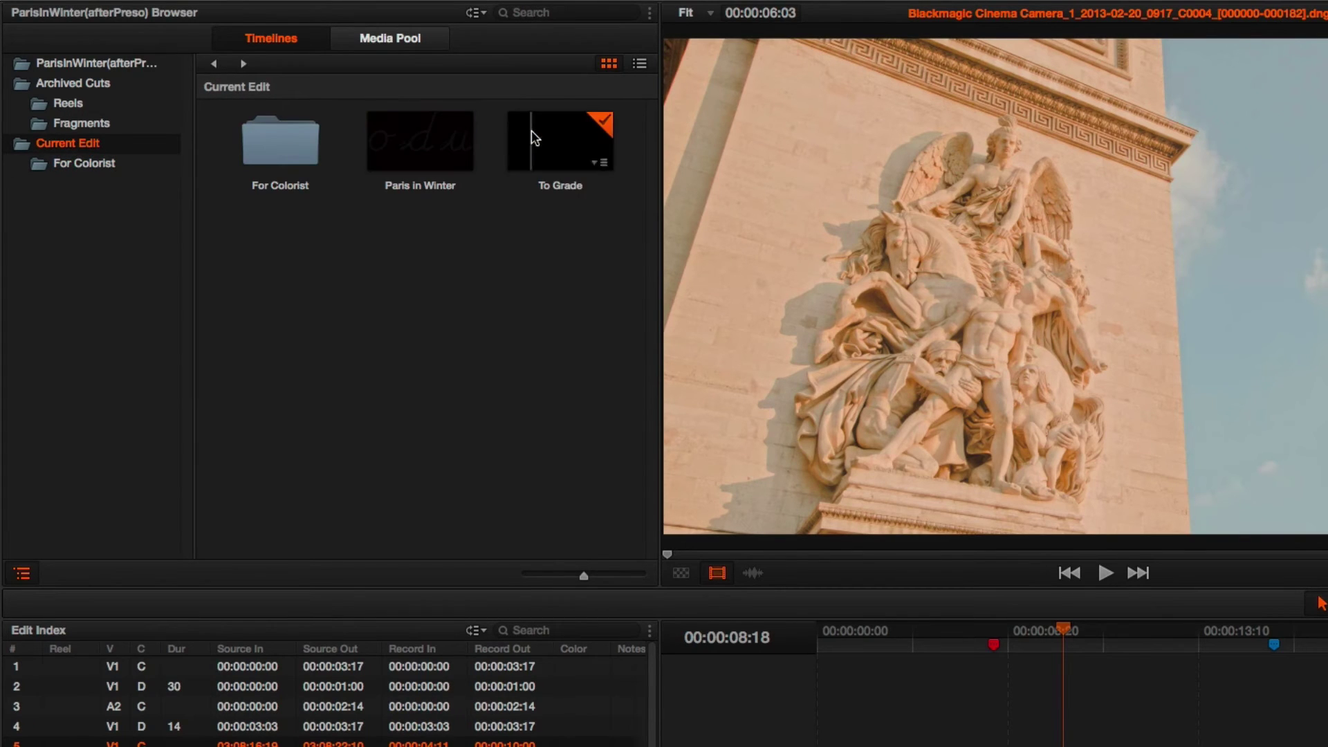
left_click_drag(531, 130, 102, 164)
left_click(102, 162)
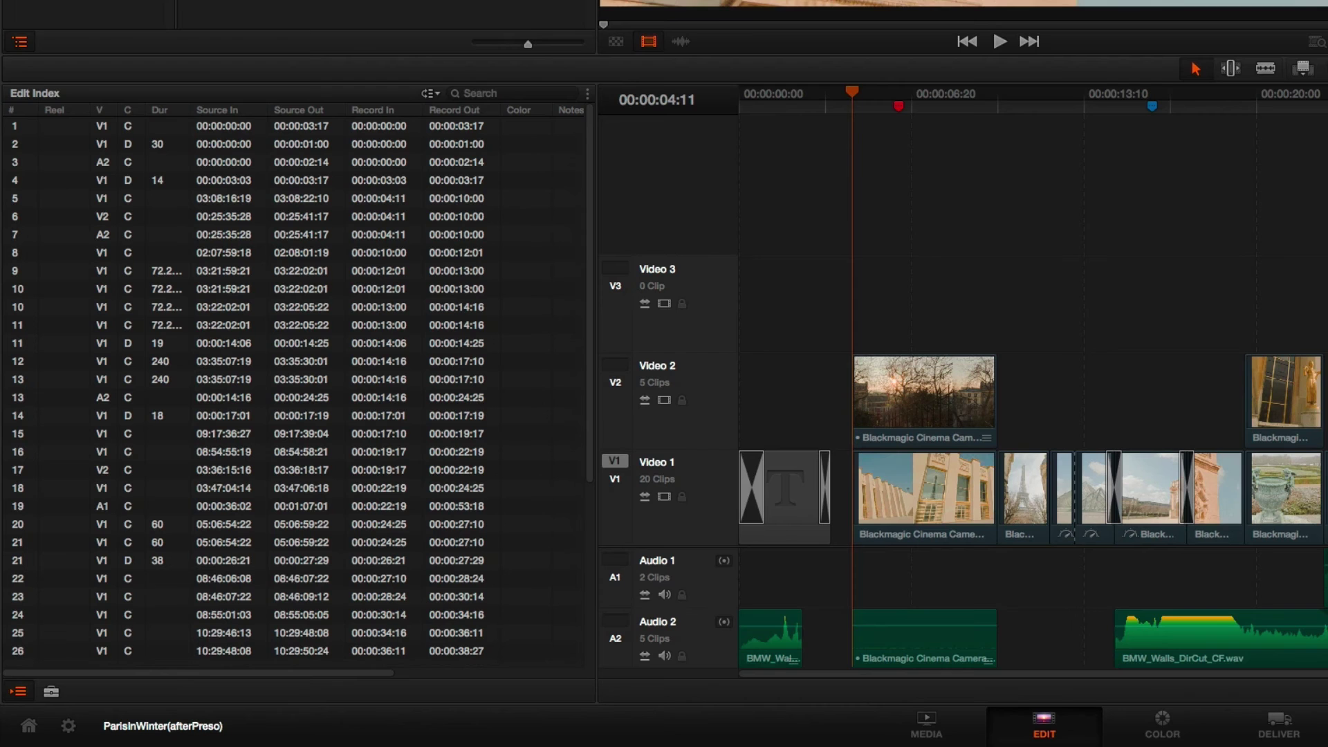
Filter the Edit Index by markers and by through edits, restore all items, and browse the Sapphire transitions in the Effects Library.
left_click(587, 93)
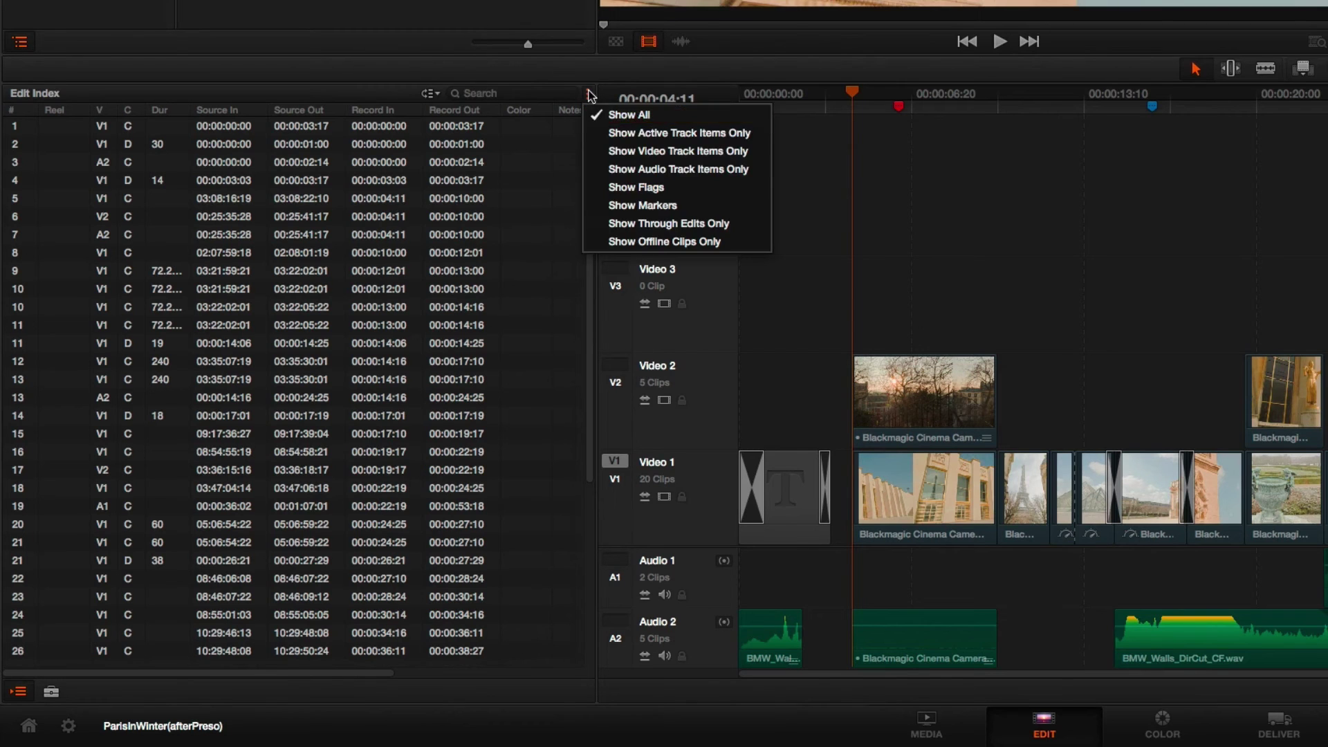
left_click(619, 187)
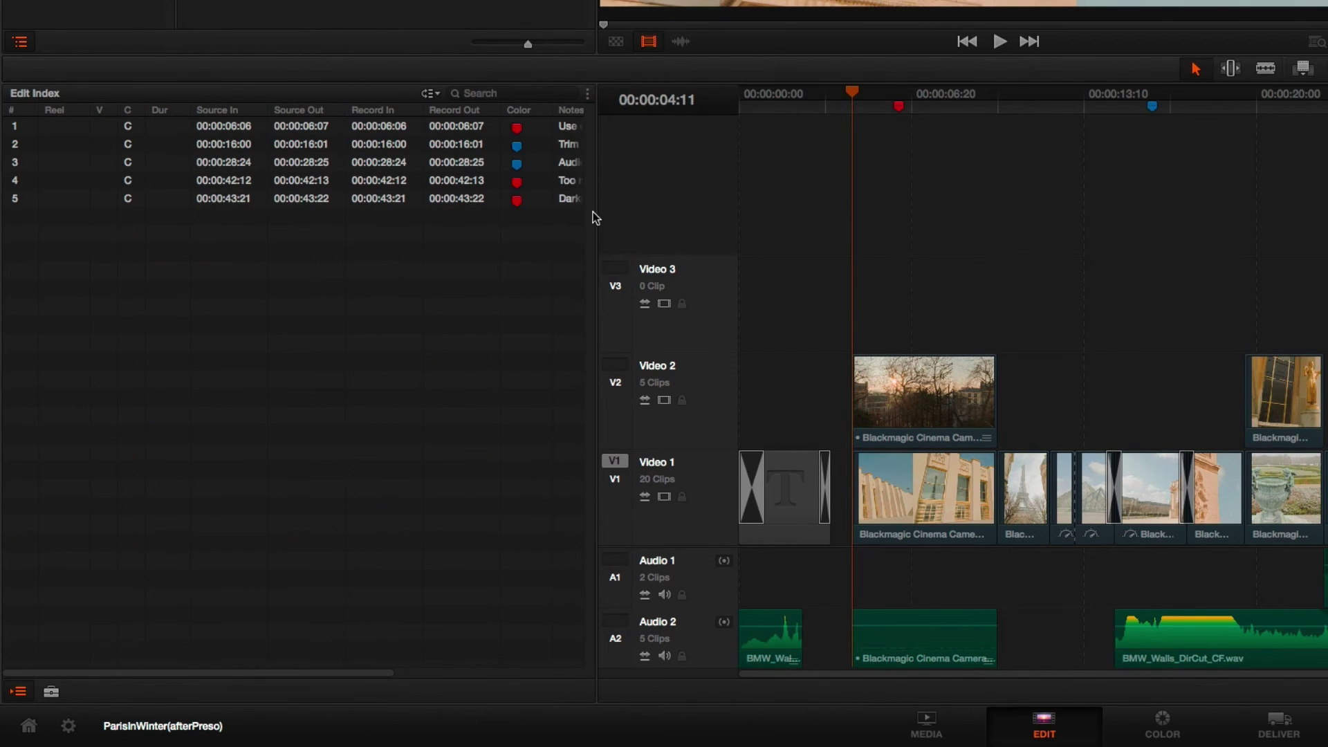
left_click_drag(296, 673, 392, 674)
left_click(587, 93)
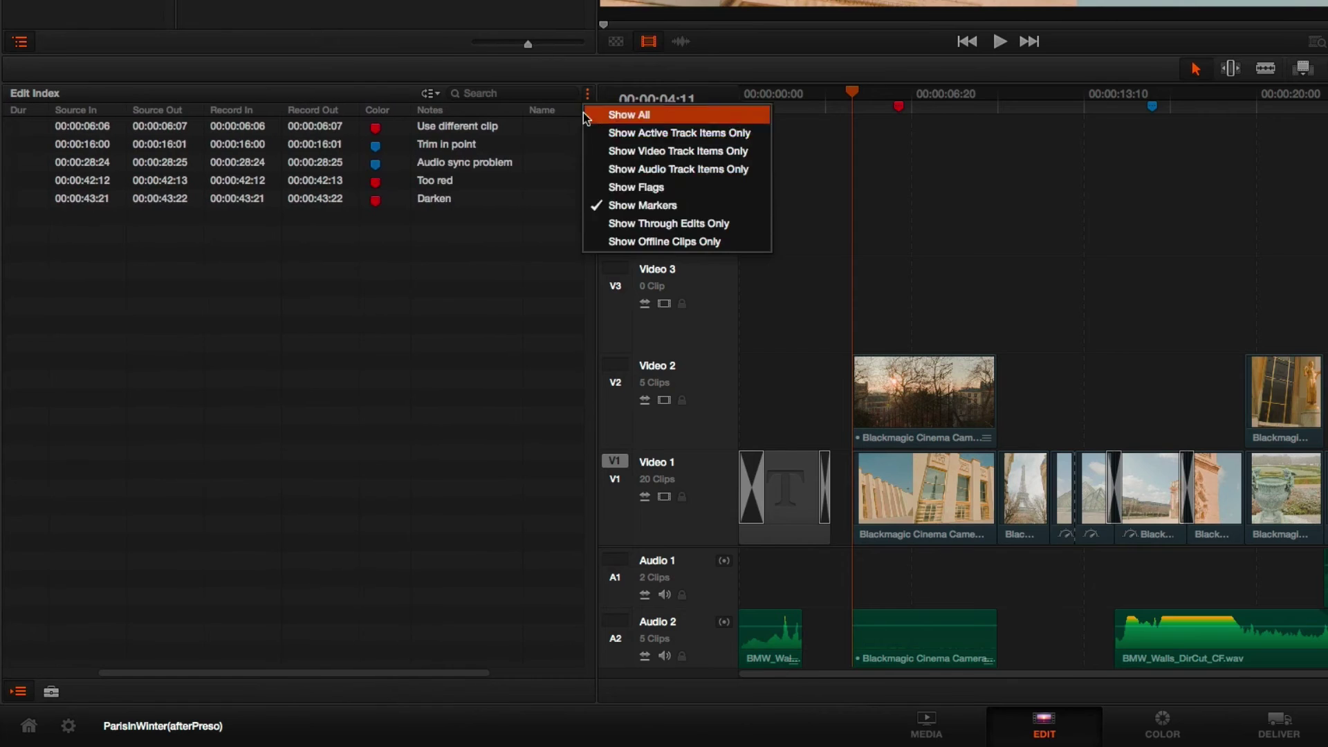
left_click(614, 220)
left_click(588, 94)
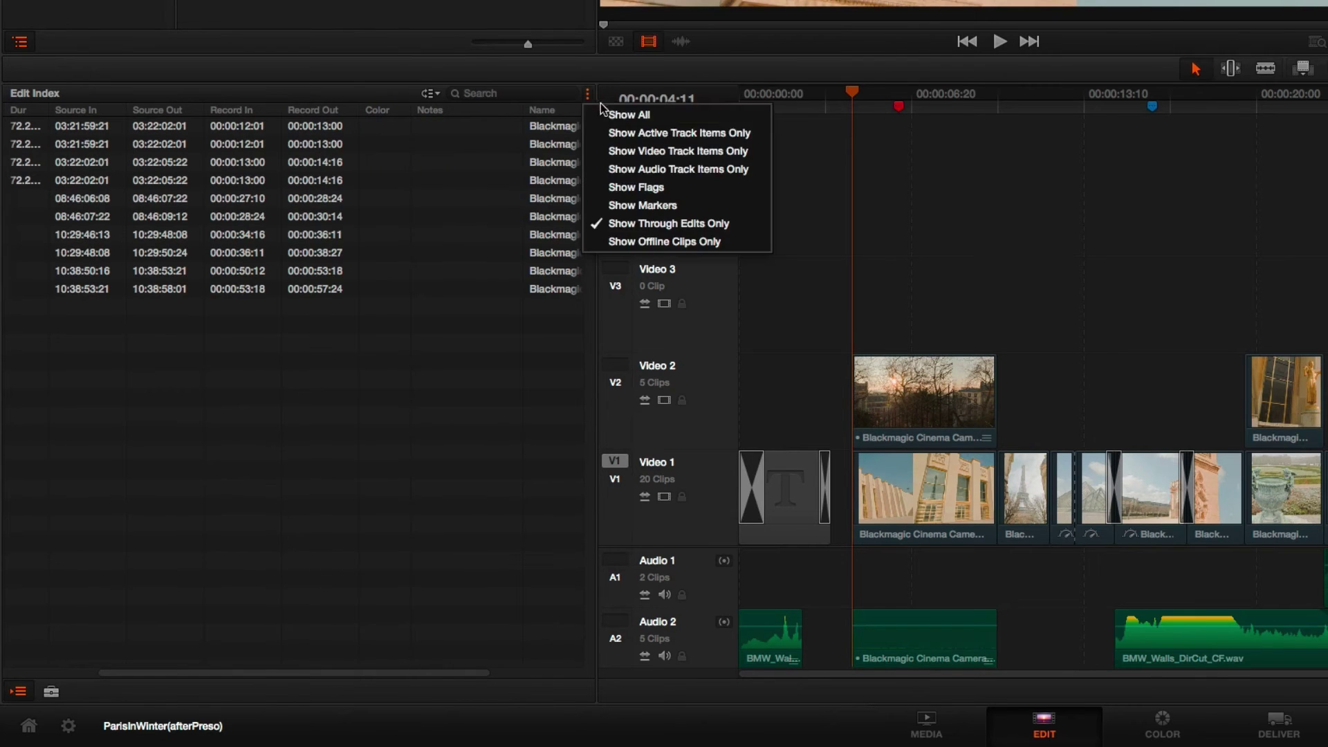
left_click(609, 115)
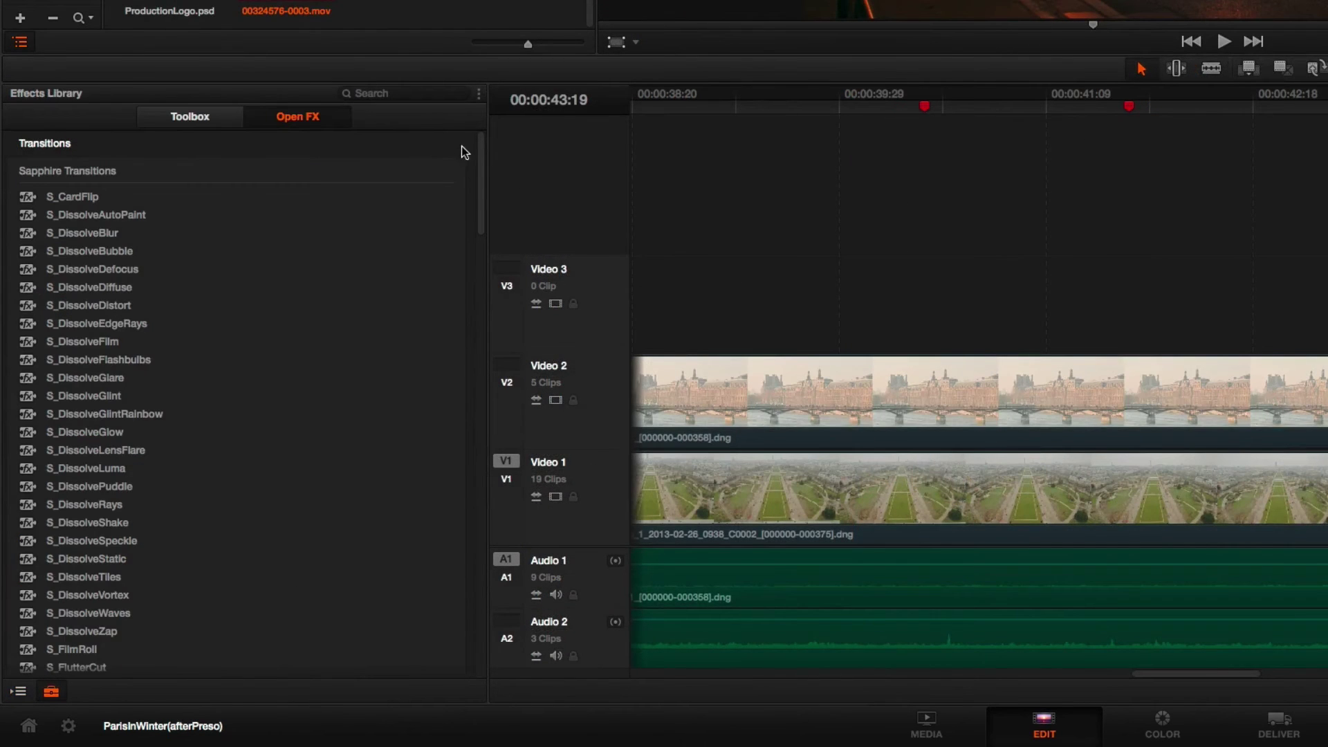
left_click_drag(480, 152, 470, 219)
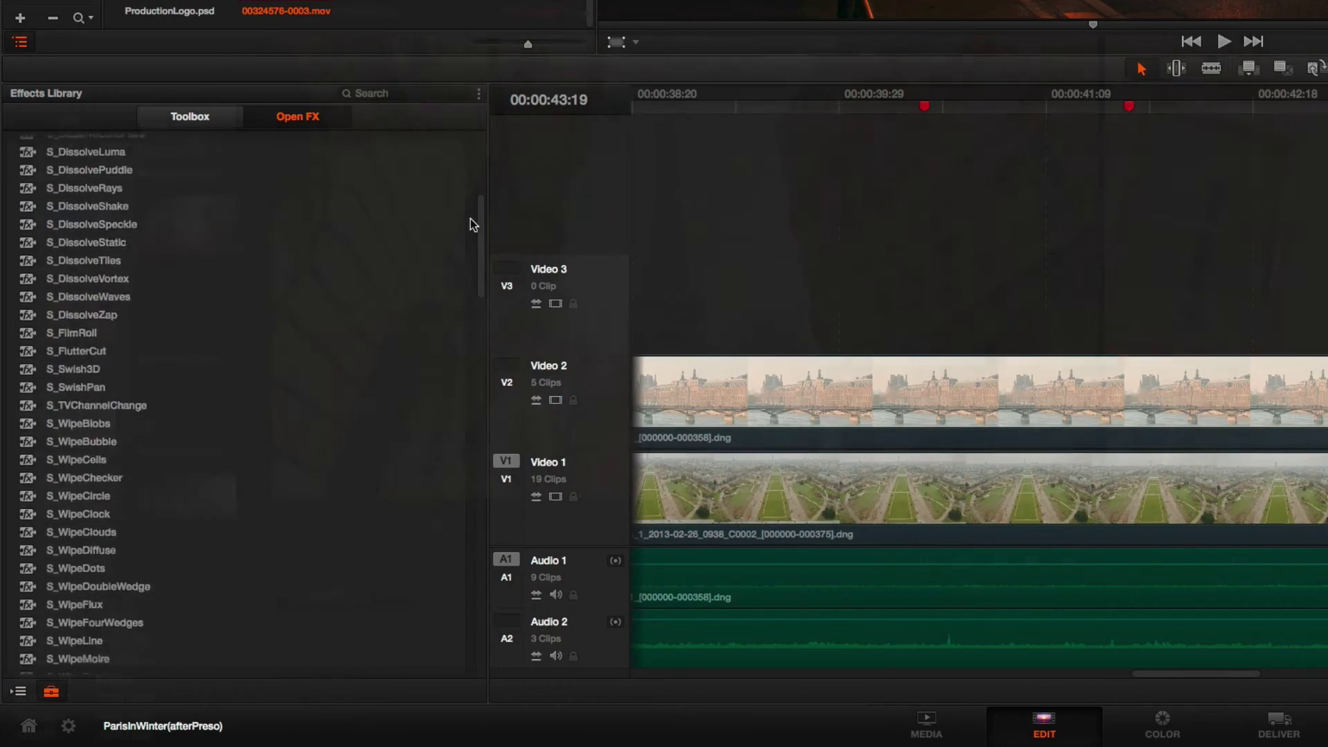
Set split marks on the Eiffel Tower source clip at 02:07:59:27 and 02:08:00:12.
right_click(474, 522)
left_click_drag(466, 520, 526, 521)
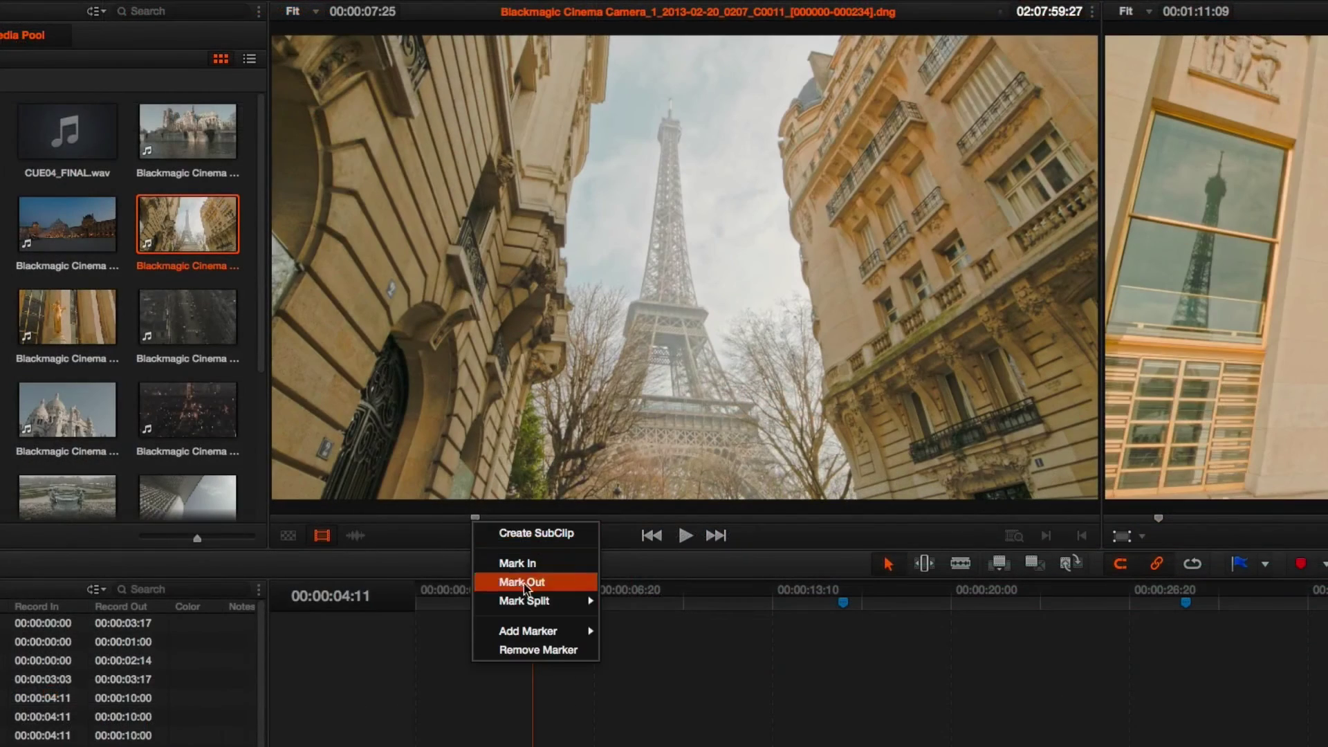
mouse_move(536, 601)
left_click(617, 605)
right_click(541, 525)
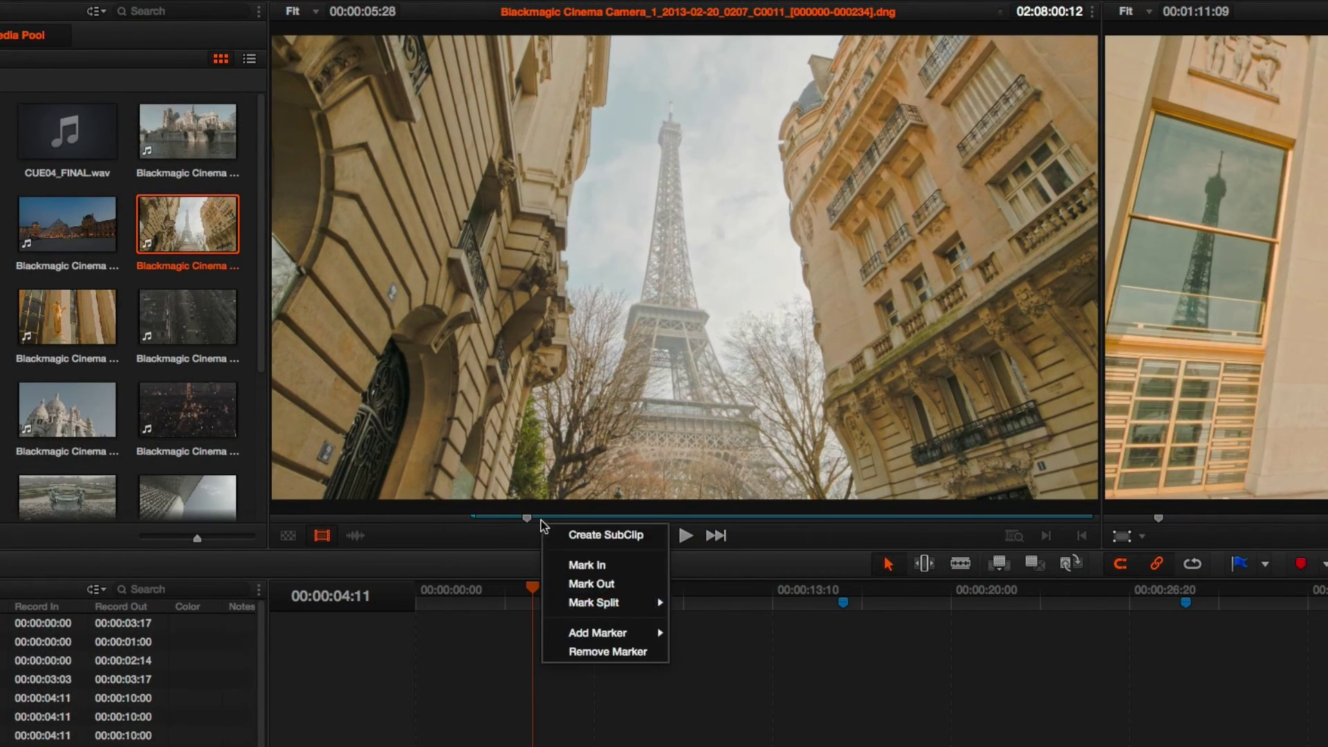
mouse_move(654, 606)
left_click(714, 643)
left_click_drag(675, 520, 695, 520)
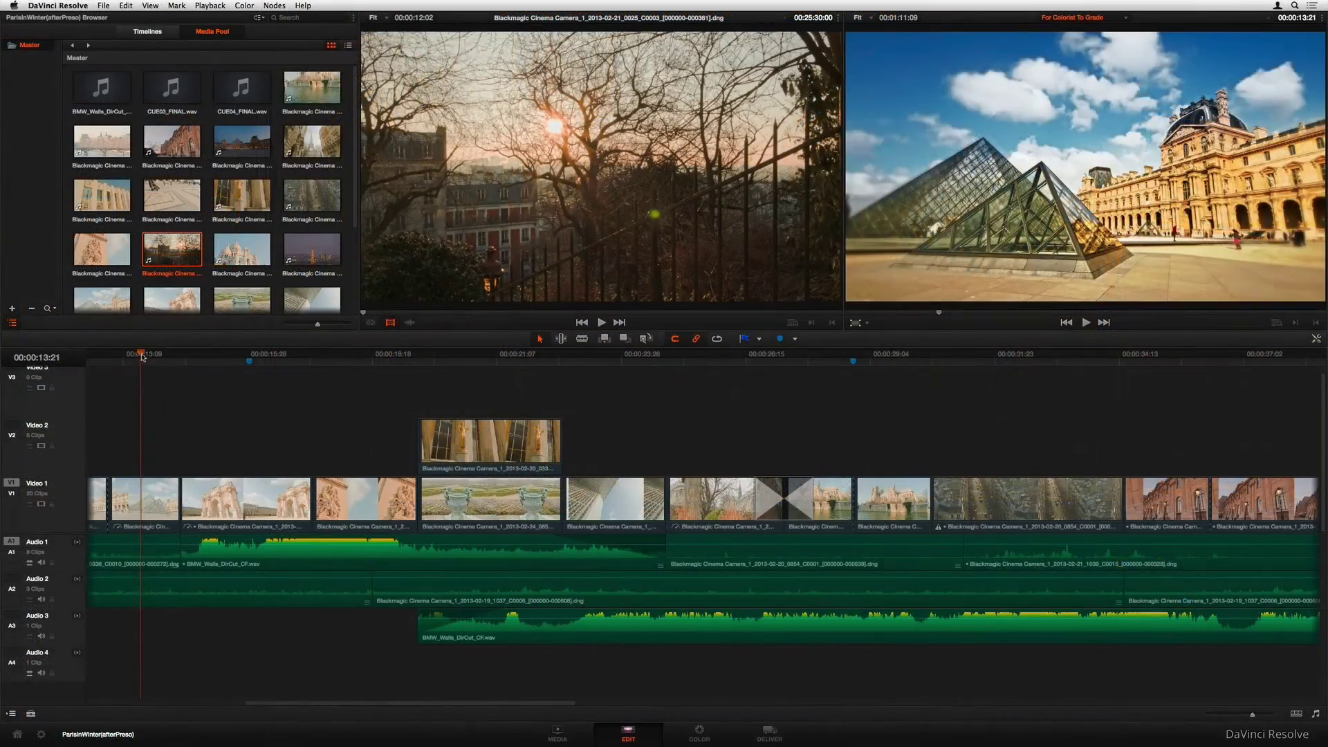
Scrub to 00:00:26:04, select the clip ends on Video 1 and Video 2 at the urn shot, and try trimming the next Audio 1 clip's start.
left_click_drag(170, 363, 728, 397)
left_click(559, 496, "super")
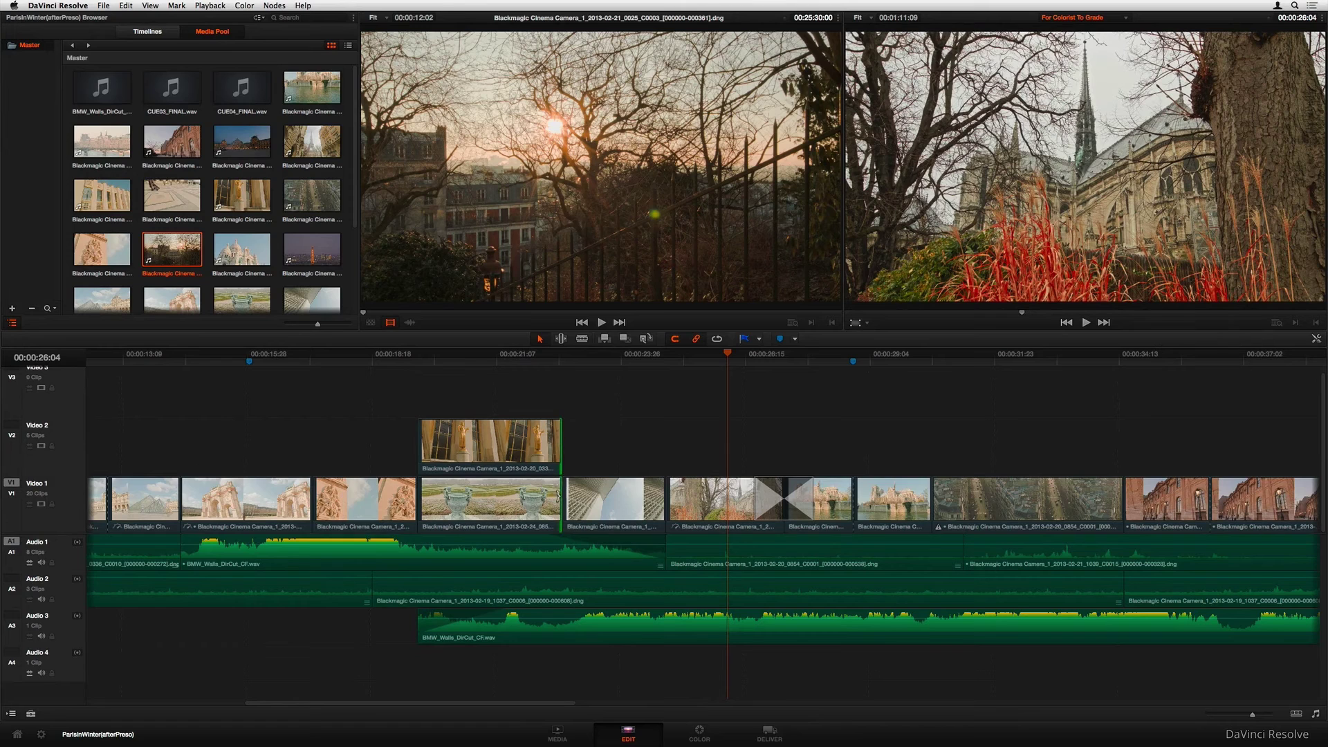
left_click_drag(670, 553, 725, 560)
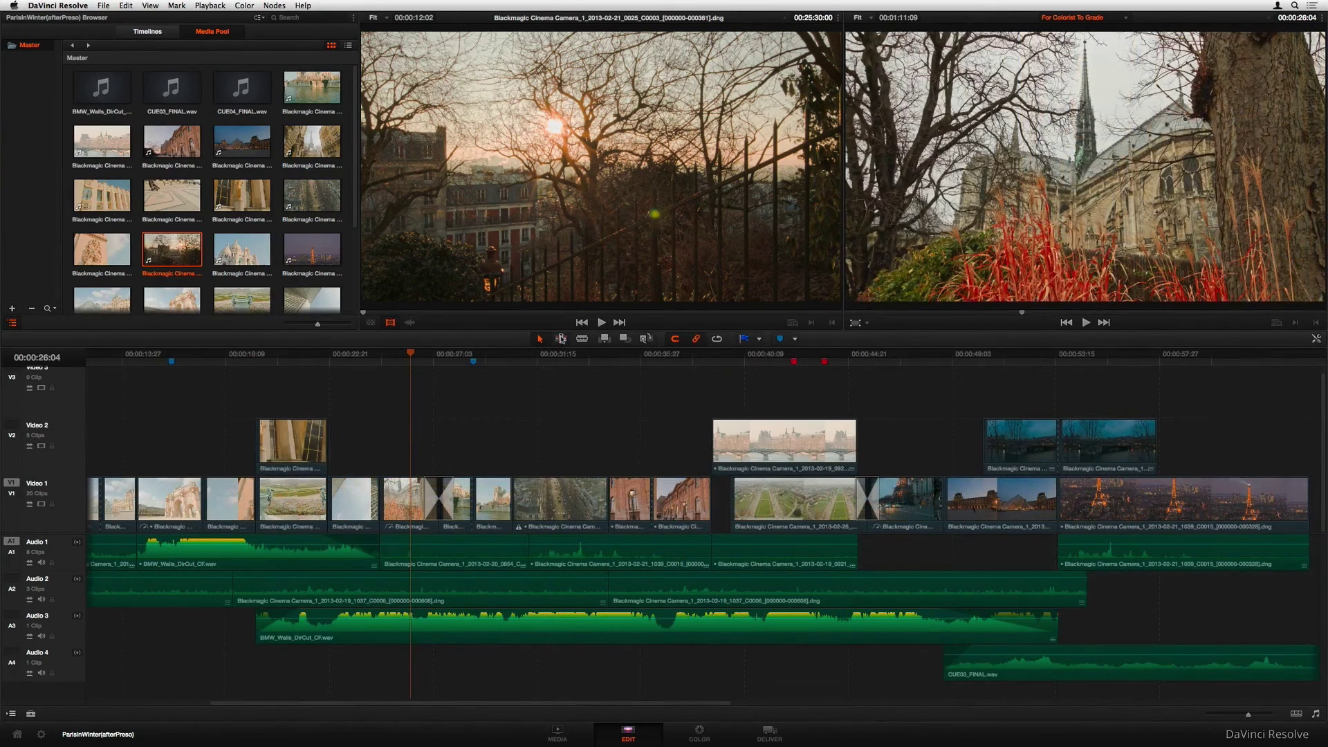
In Trim mode, ripple-trim the start of the aerial street clip on Video 1 with repeated multi-frame nudges.
left_click(561, 338)
left_click(515, 492)
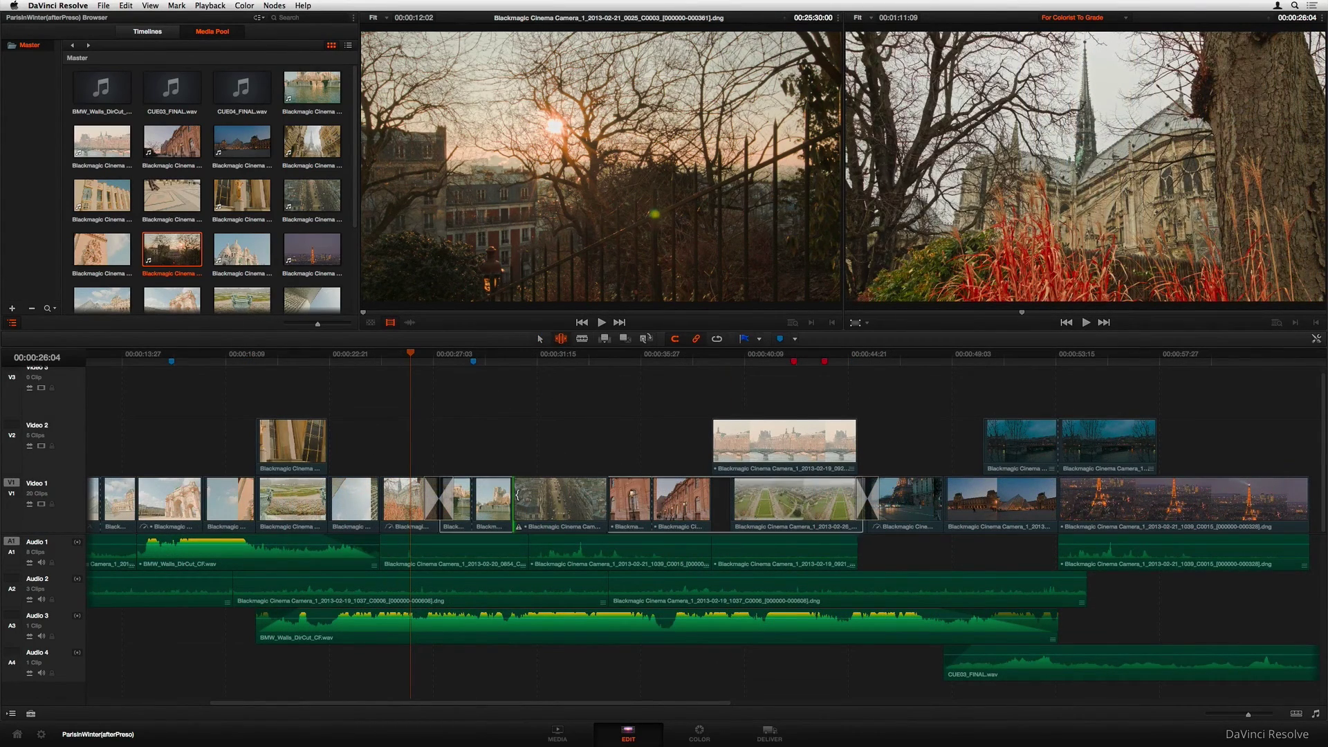
key("l")
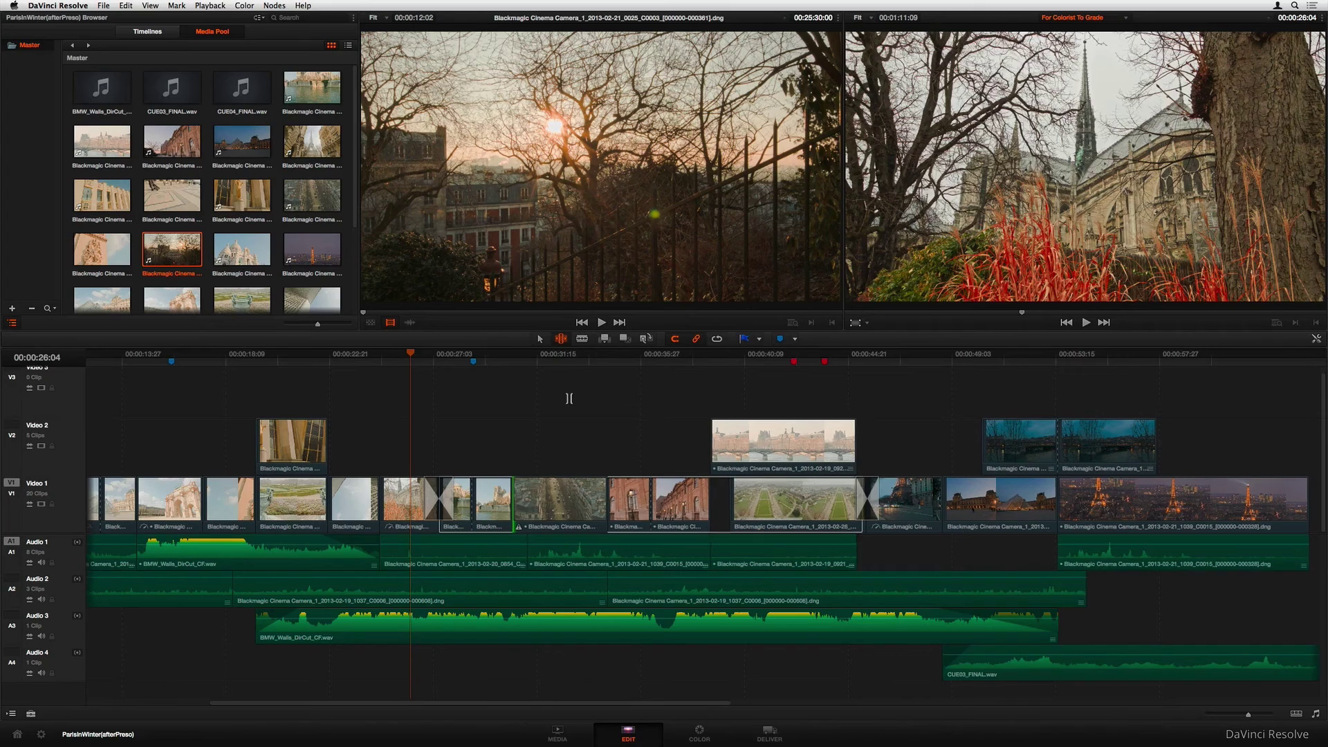
key("shift+period")
key("shift+period")
key("shift+period")
key("shift+period")
key("shift+period")
key("shift+period")
key("shift+period")
key("shift+period")
key("shift+period")
key("shift+period")
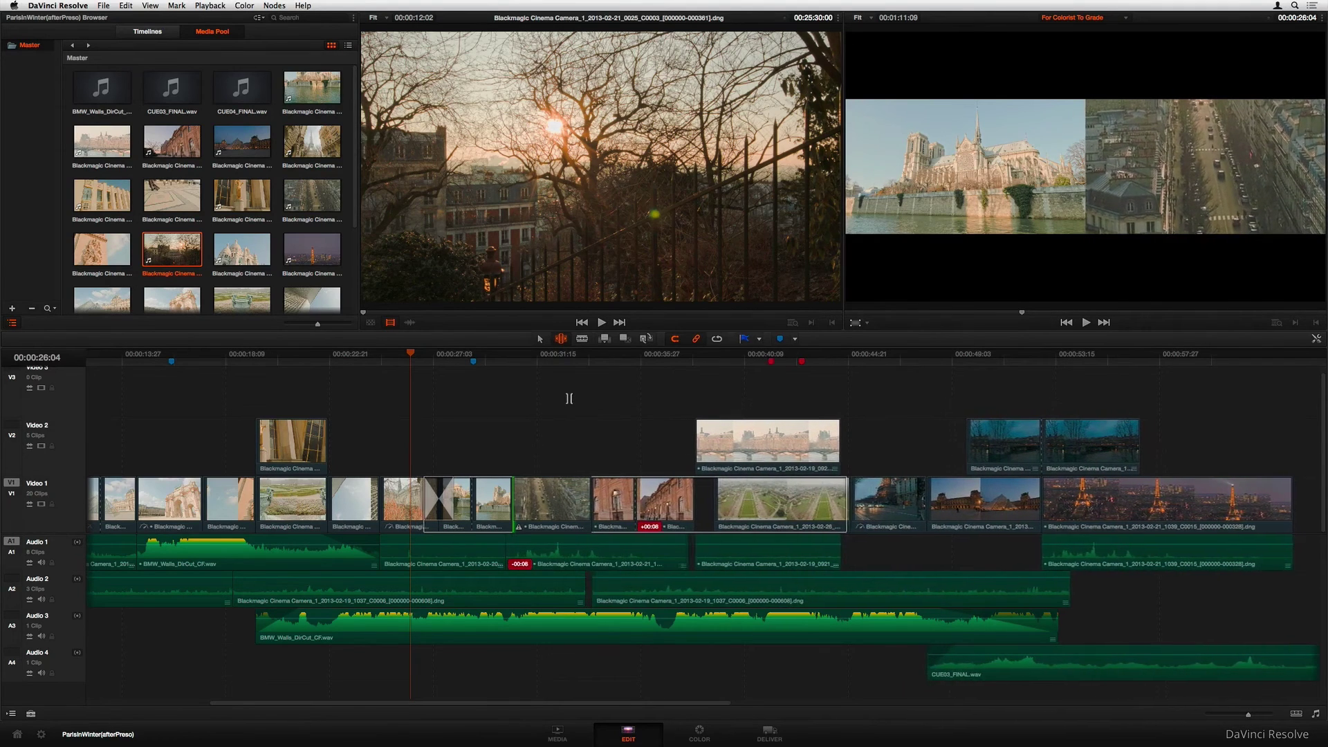
key("shift+period")
key("shift+period")
key("shift+period")
key("shift+period")
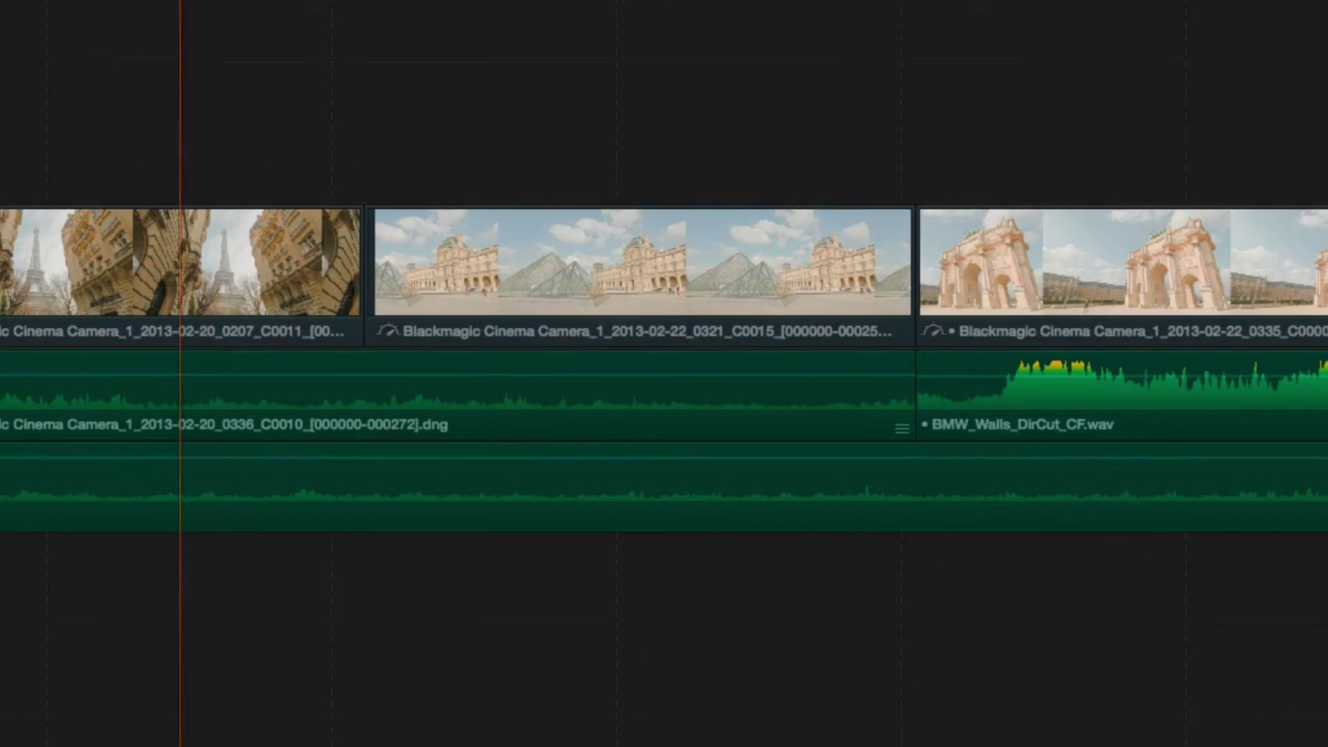
Trim the start and the end of the Louvre pyramid clip to the playhead position.
left_click(482, 4)
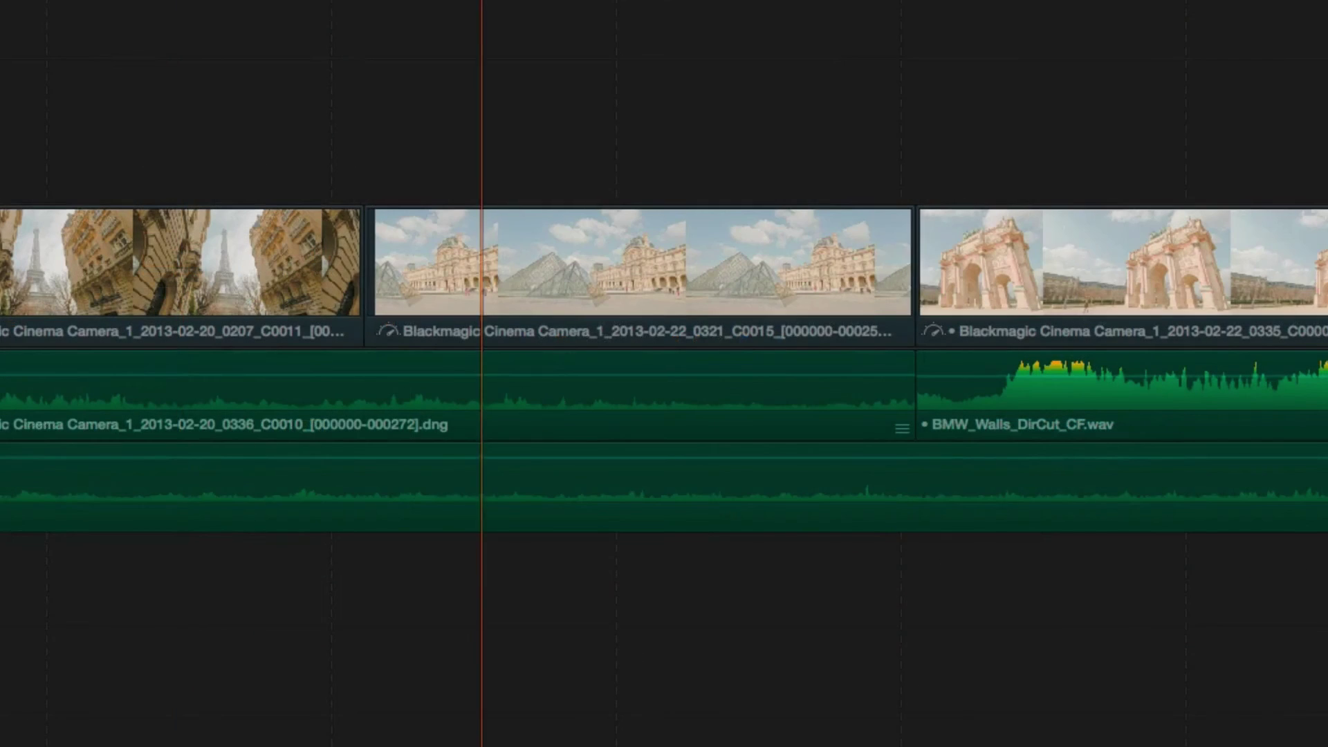
key("shift+bracketleft")
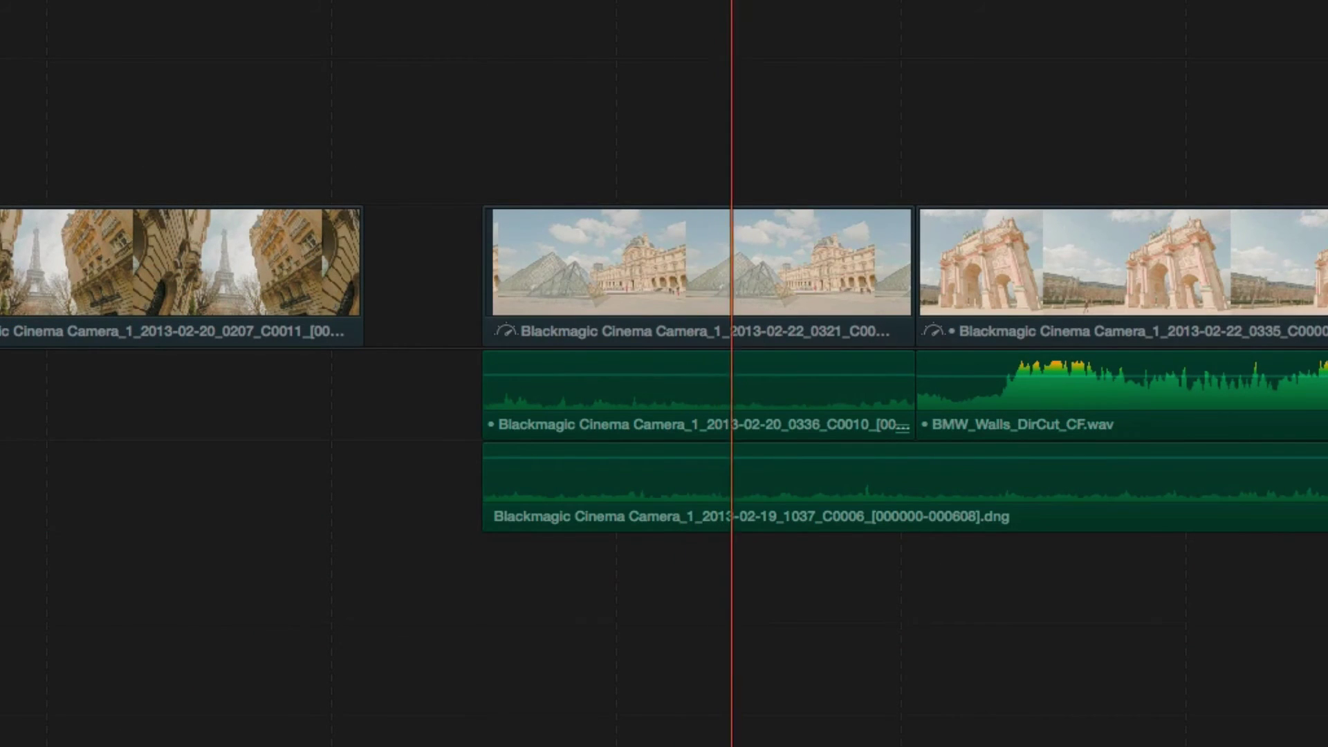
key("shift+bracketright")
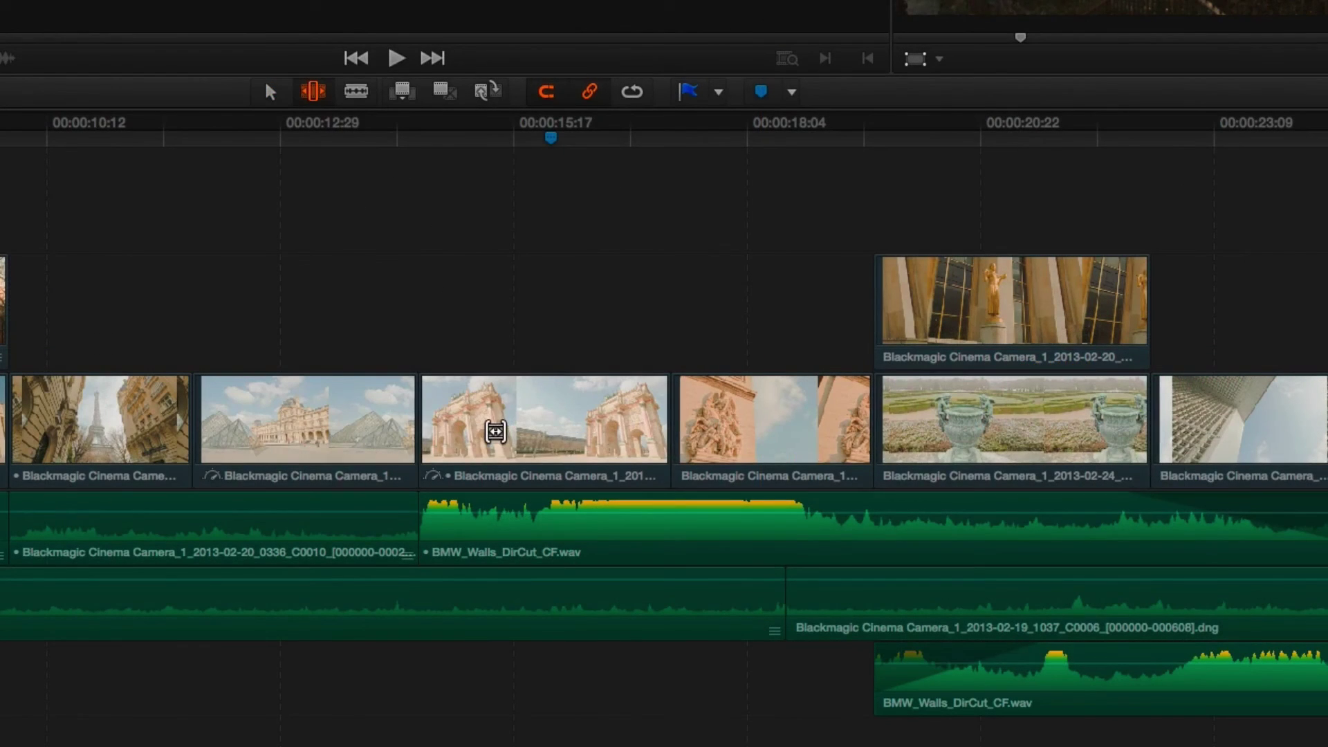
Try slipping the contents of the arch clip on Video 1 in one direction and back again.
left_click(492, 423)
key("shift+period")
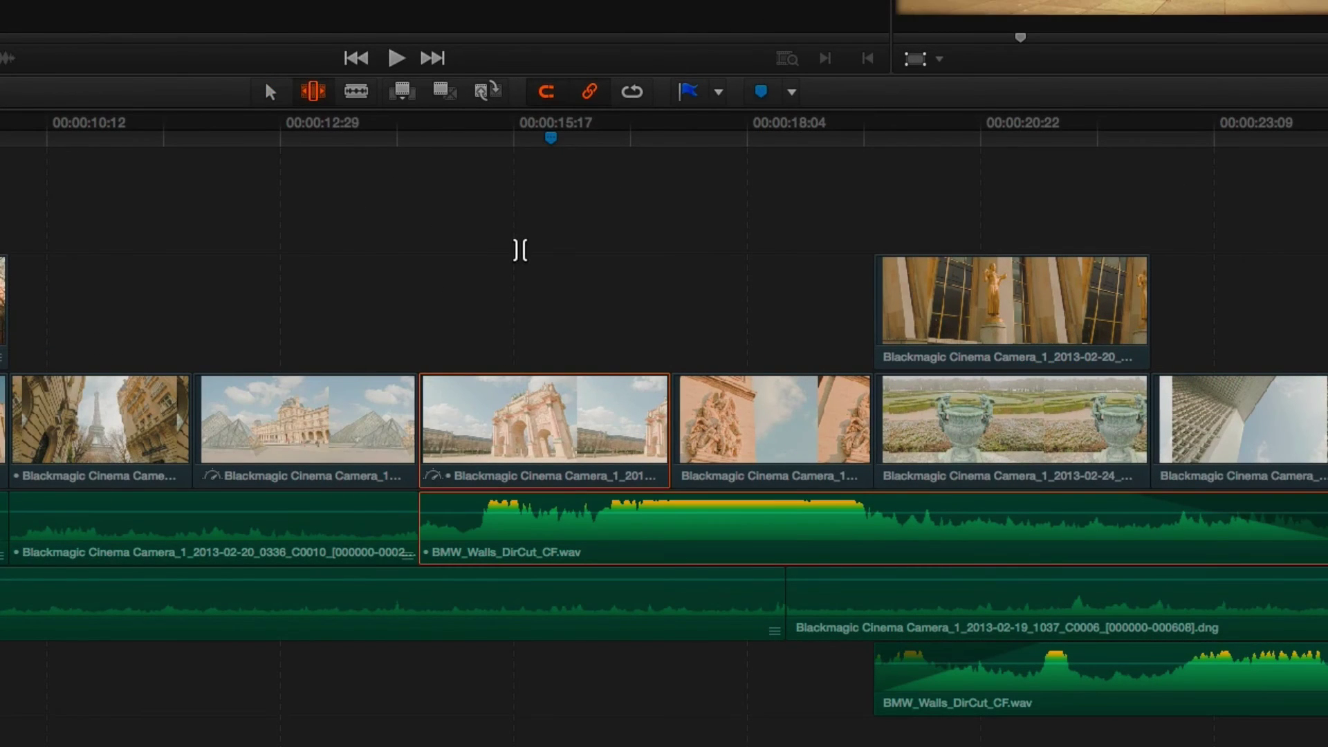
key("shift+comma")
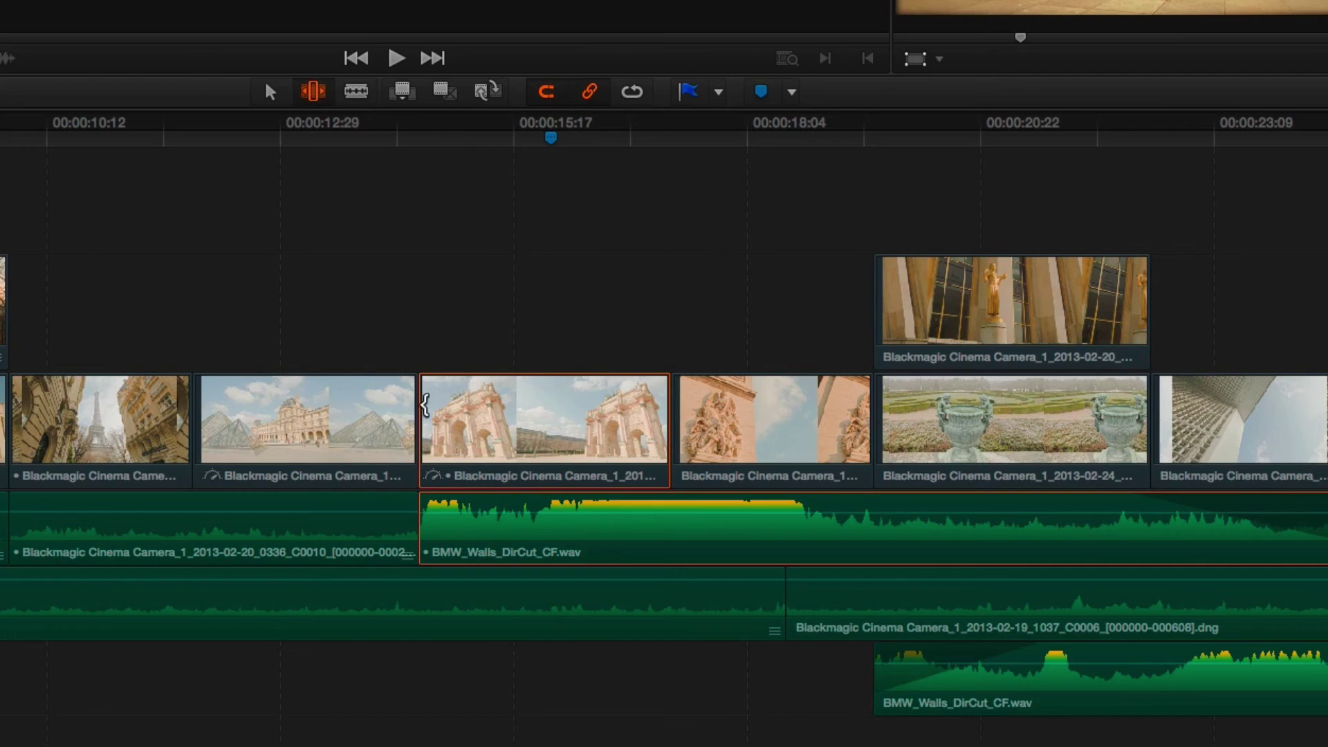
Try shortening the arch clip by ripple-trimming its start, and undo the trim.
left_click(425, 405)
key("shift+period")
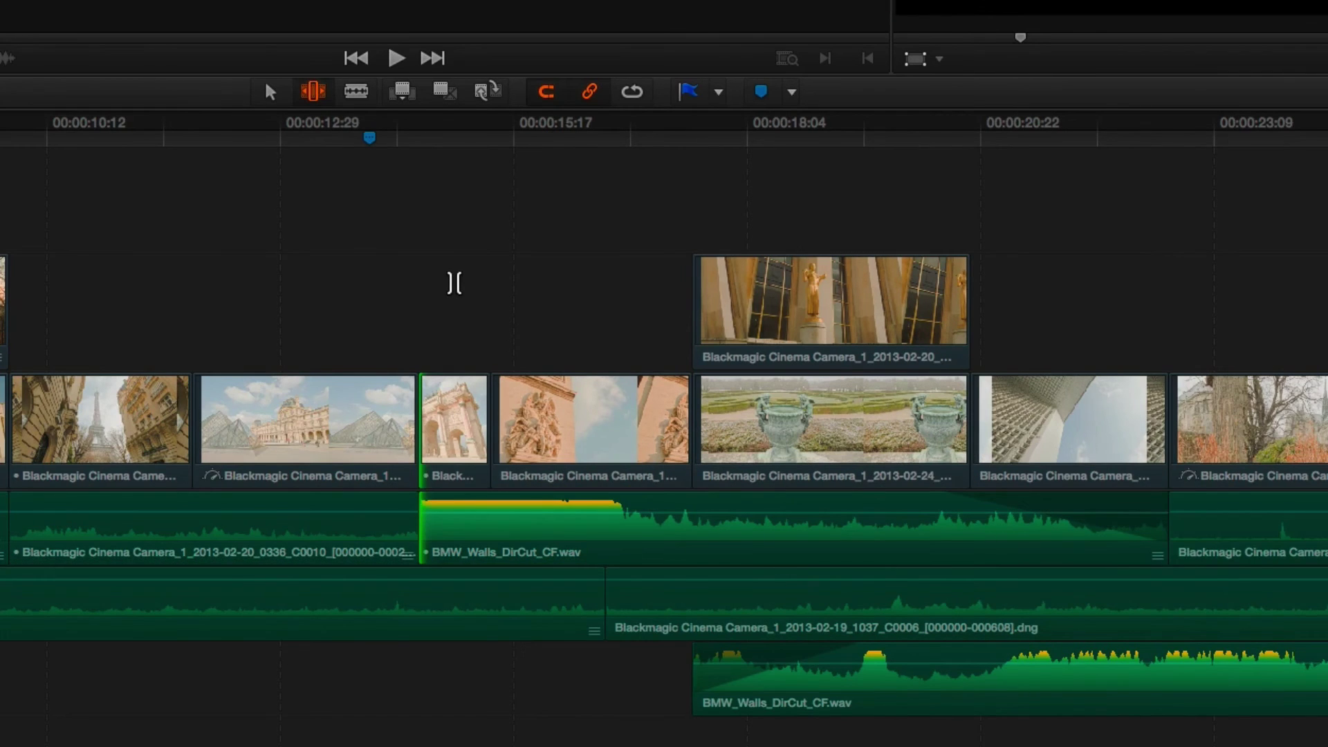
key("ctrl+z")
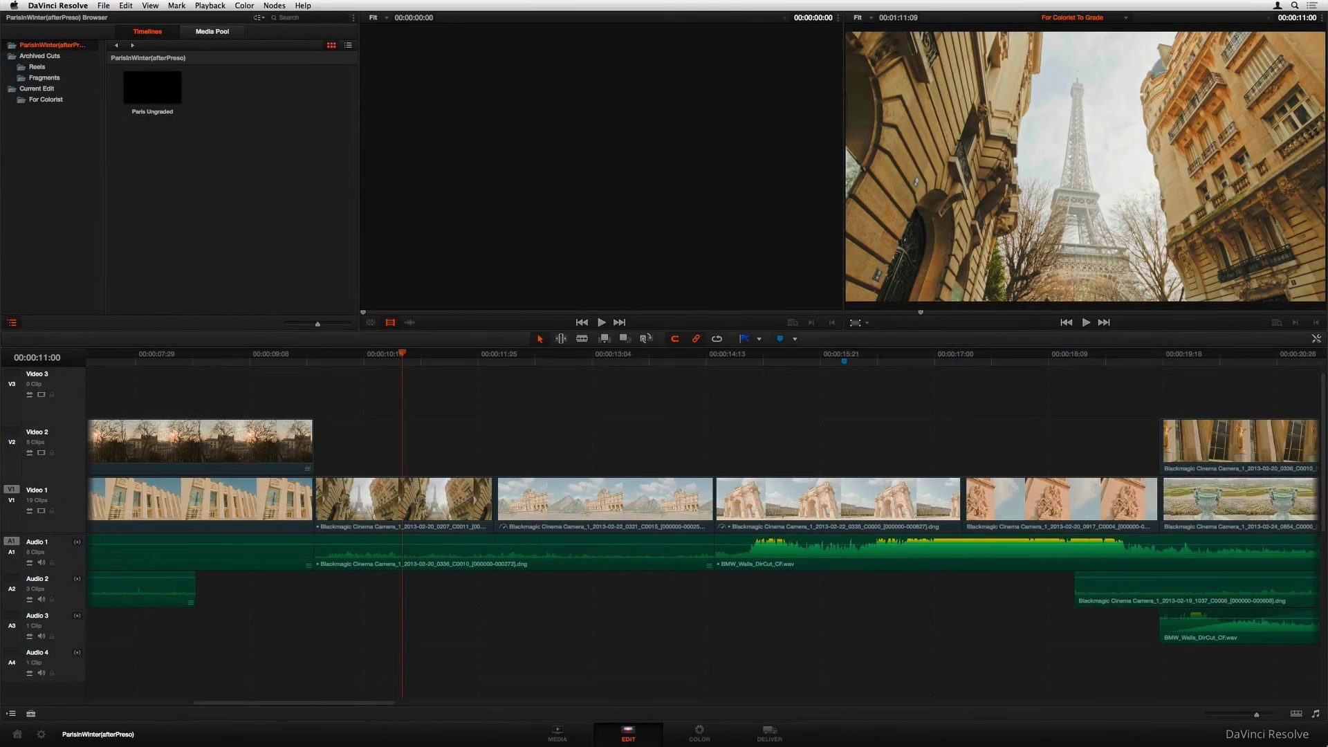
Select the Eiffel Tower clip at the playhead and, in Trim mode, slide its video about 17 frames later.
key("shift+v")
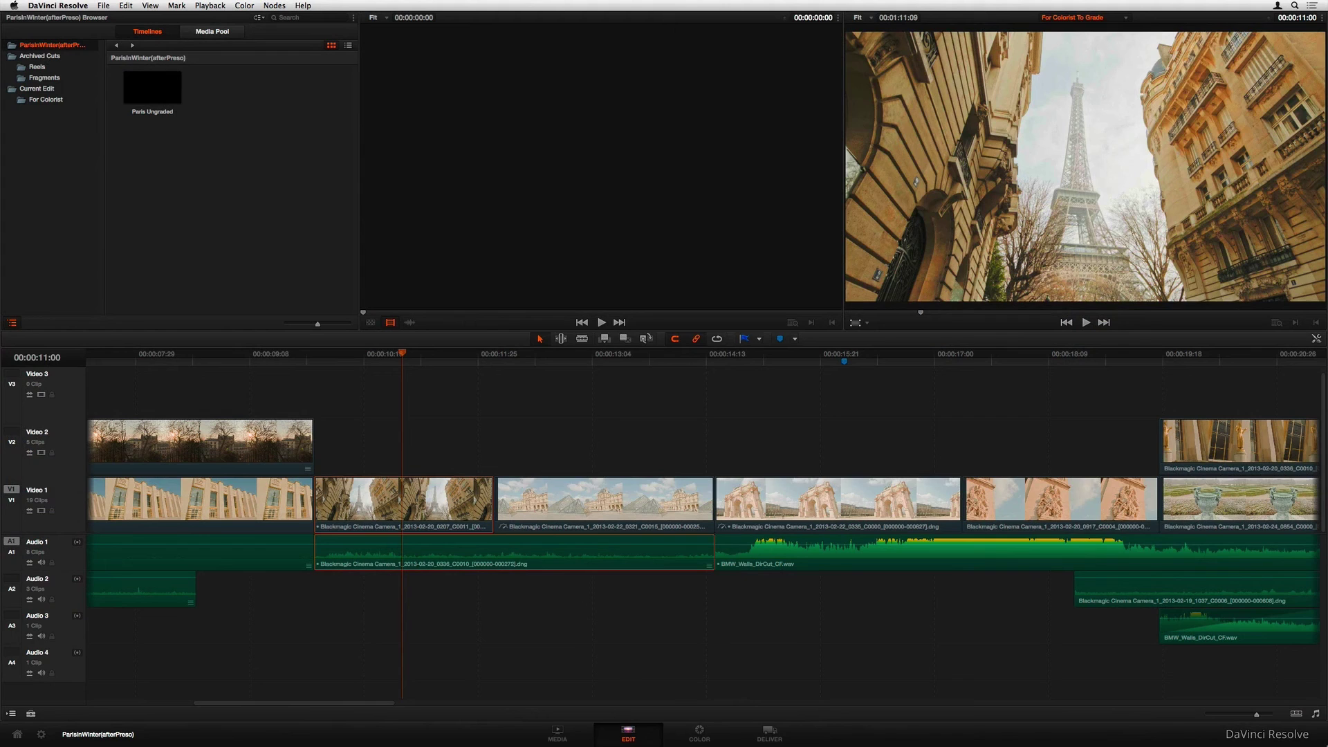
key("alt+u")
key("alt+u")
key("alt+u")
key("alt+u")
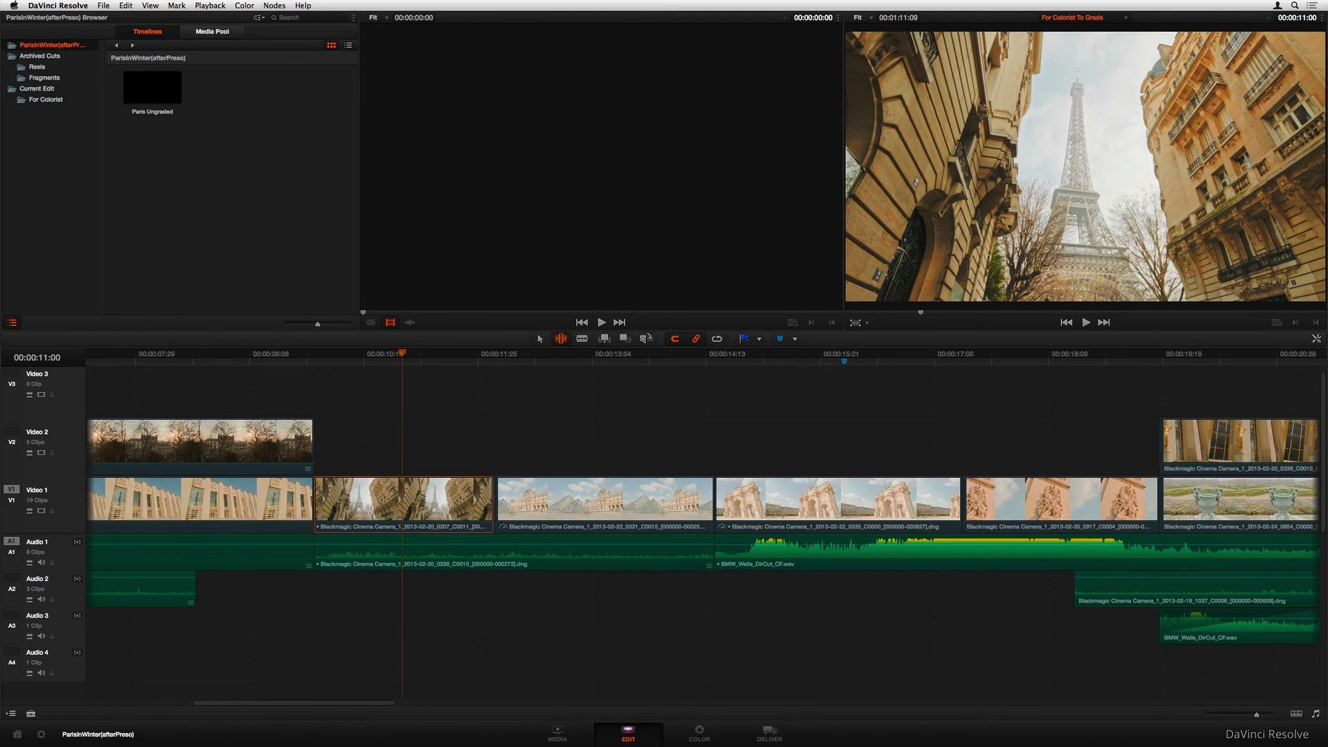
left_click_drag(429, 526, 479, 527)
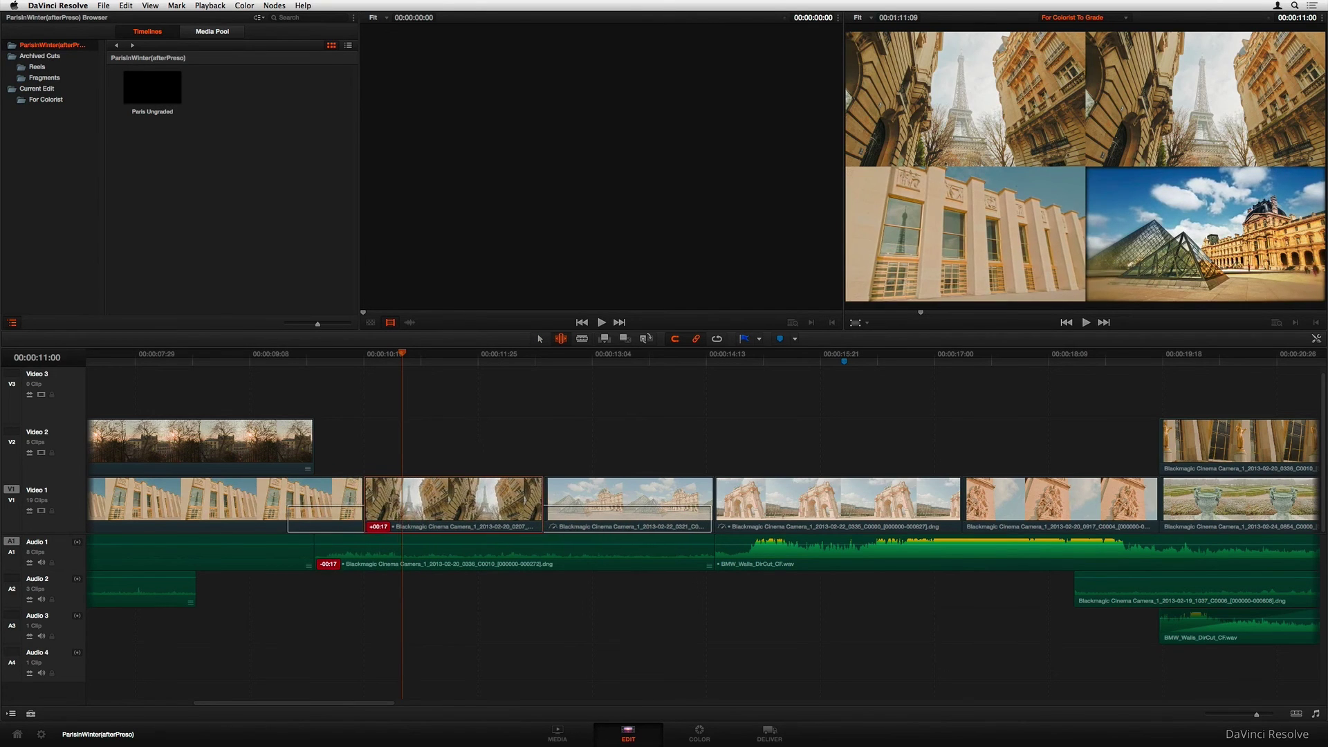
In Trim mode, nudge the Eiffel Tower clip and its starting cut on Video 1 earlier, frame by frame.
key("comma")
key("comma")
key("comma")
key("comma")
key("comma")
key("comma")
key("comma")
key("comma")
key("comma")
key("comma")
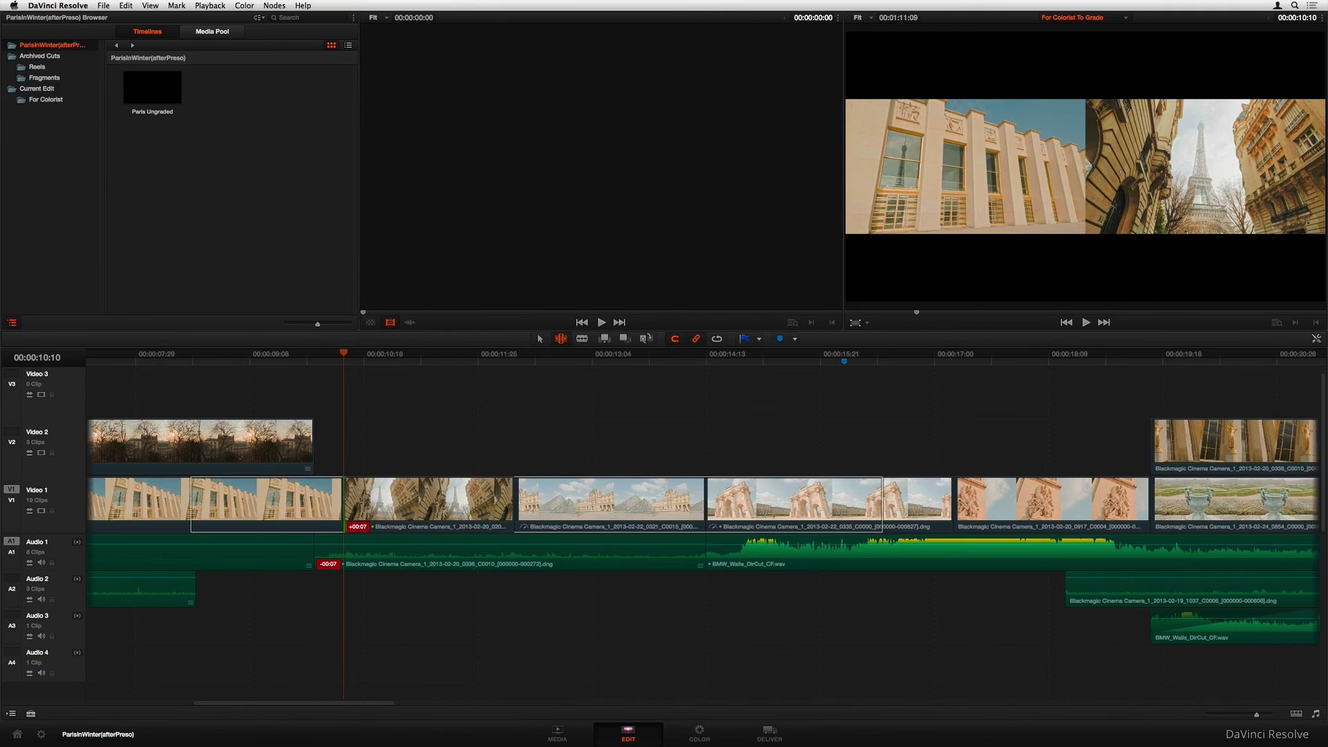
key("comma")
key("comma")
key("comma")
key("comma")
key("comma")
key("comma")
key("comma")
key("comma")
key("comma")
key("comma")
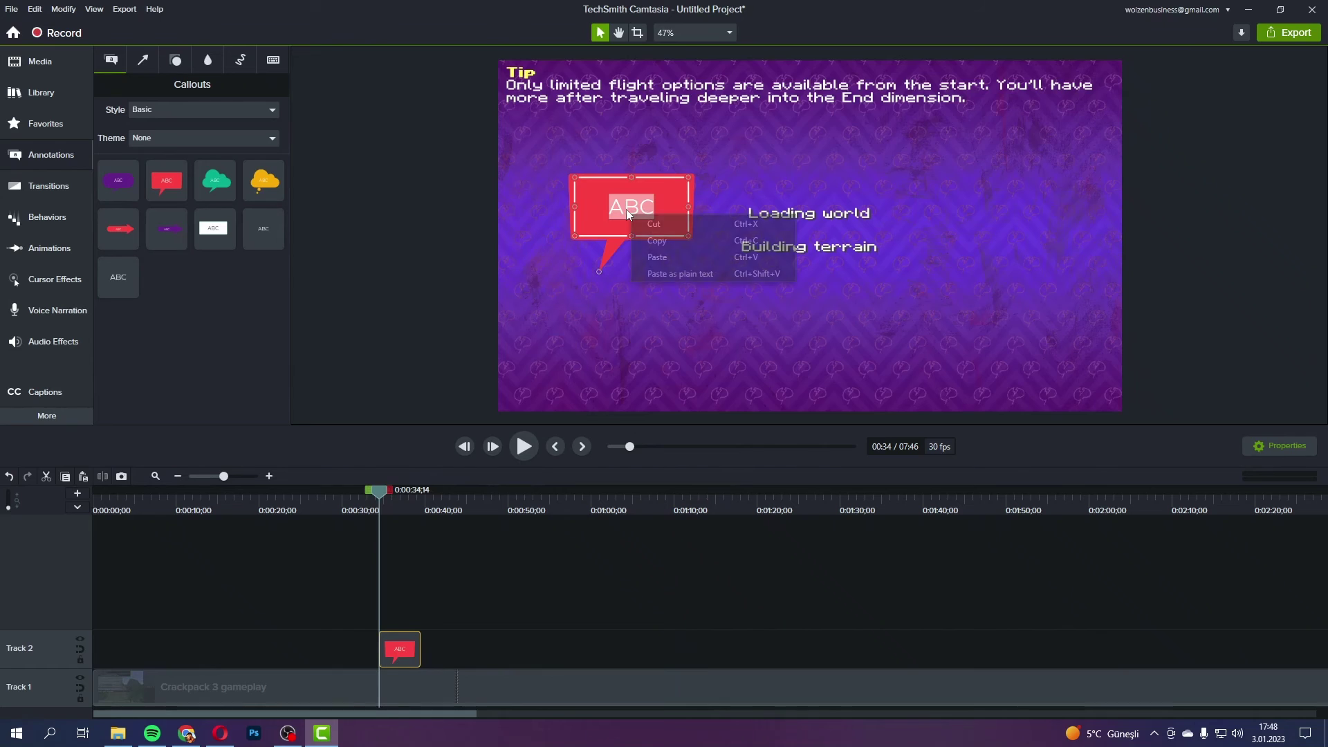
Switch to Camtasia and replace the red callout's placeholder text with "Hello".
left_click(654, 223)
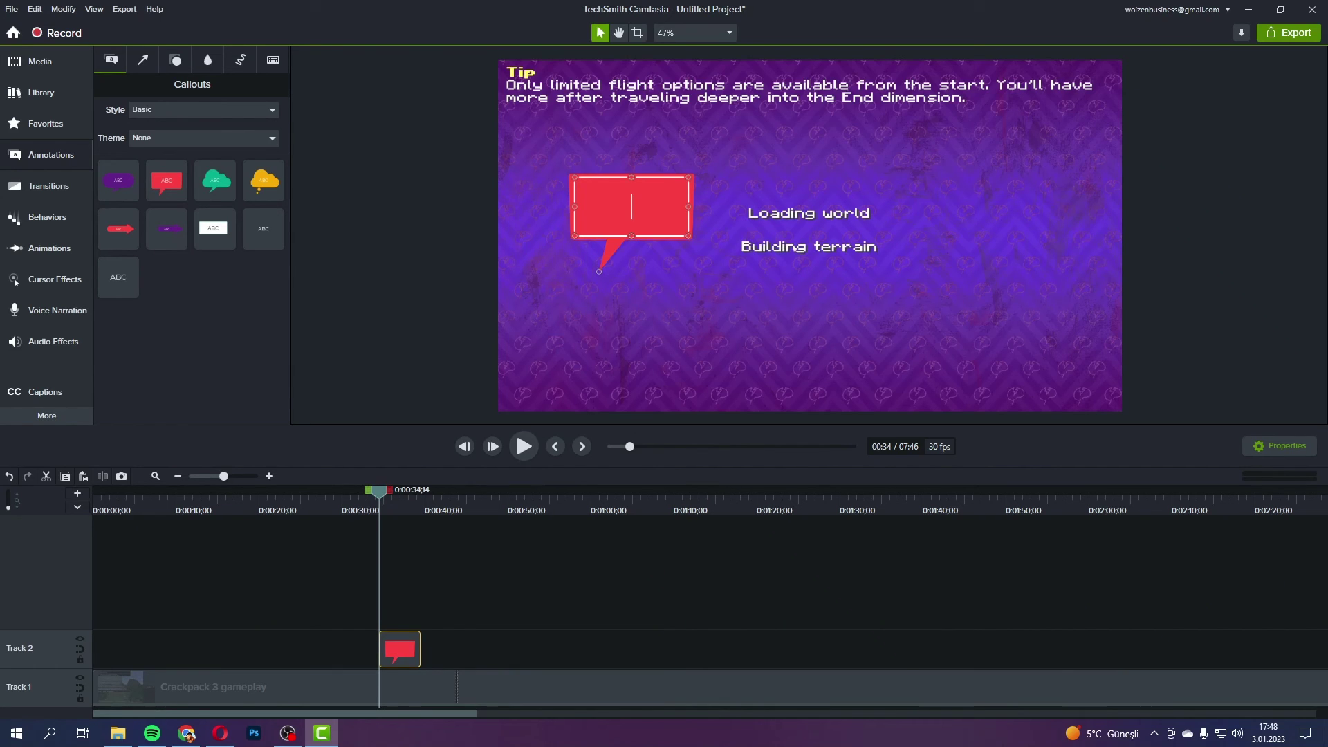
type("Hello")
left_click(419, 533)
Move the Hello callout to the start of Track 2 with the playhead over it, and enlarge it just above Create New World in the preview.
left_click(398, 653)
left_click_drag(375, 655, 113, 642)
left_click_drag(377, 496, 115, 497)
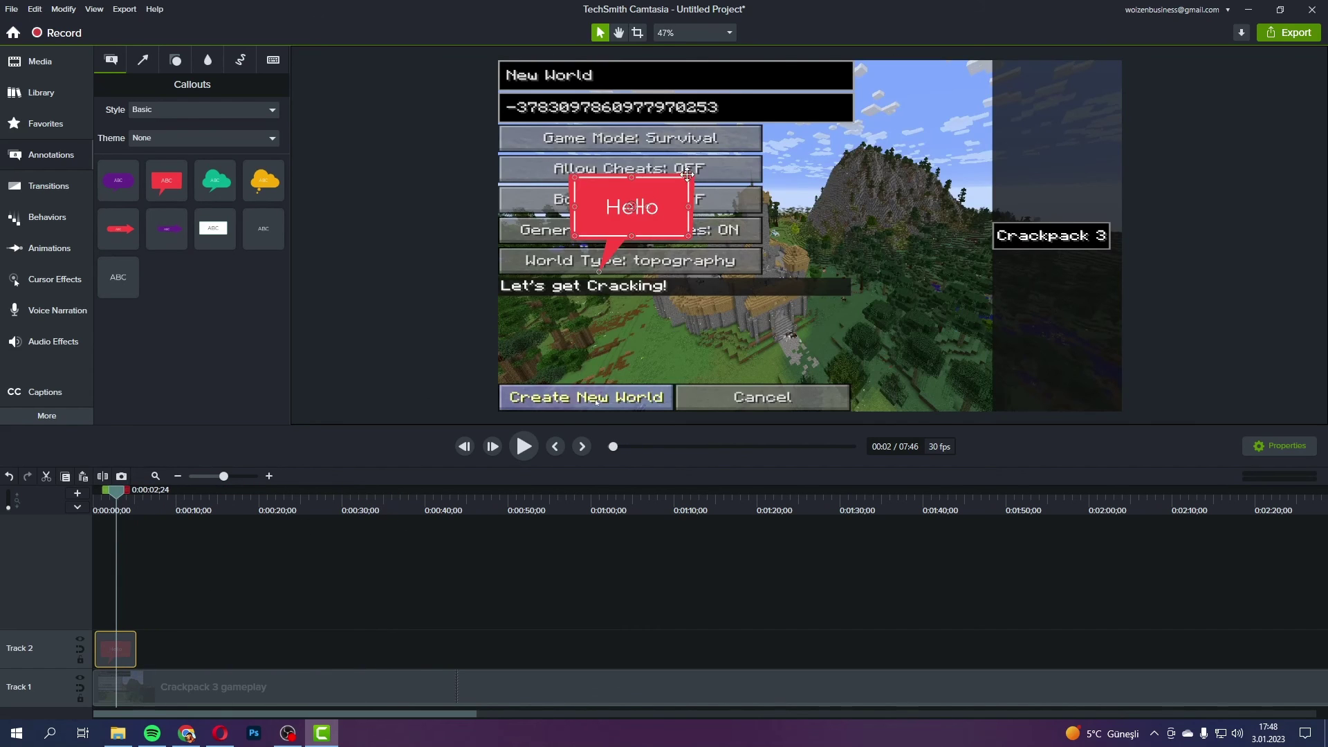
left_click_drag(687, 174, 623, 350)
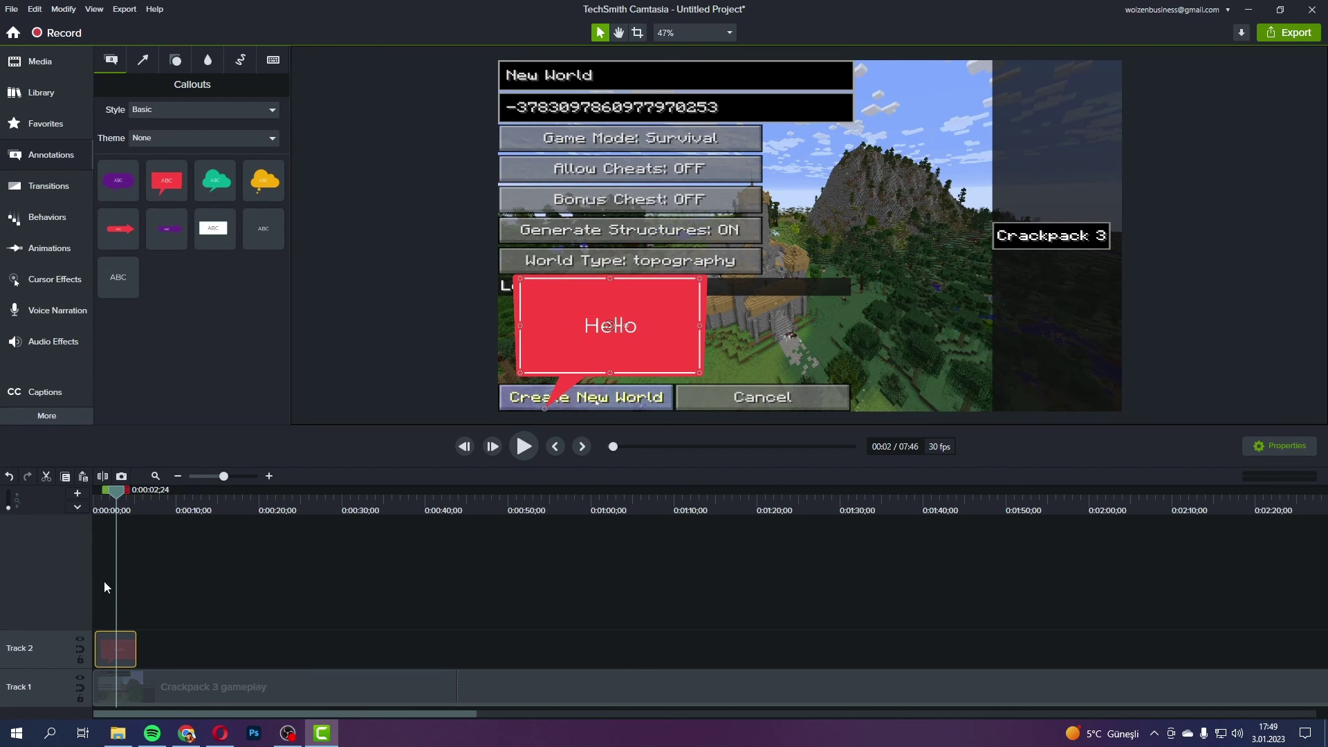
Browse the annotation categories from arrows and shapes through blur and sketch motion to keystroke callouts.
left_click(55, 181)
left_click(49, 162)
left_click(138, 61)
left_click(175, 60)
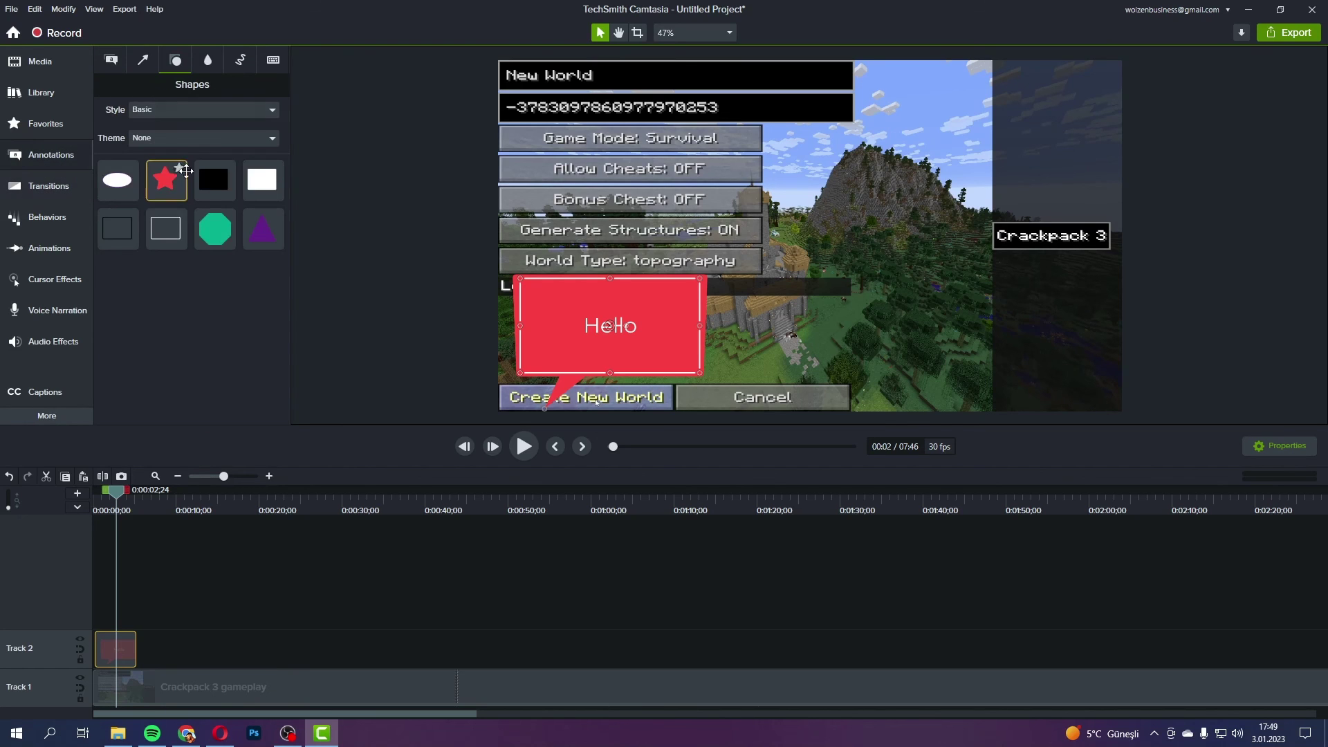
left_click(209, 60)
left_click(241, 61)
left_click(272, 60)
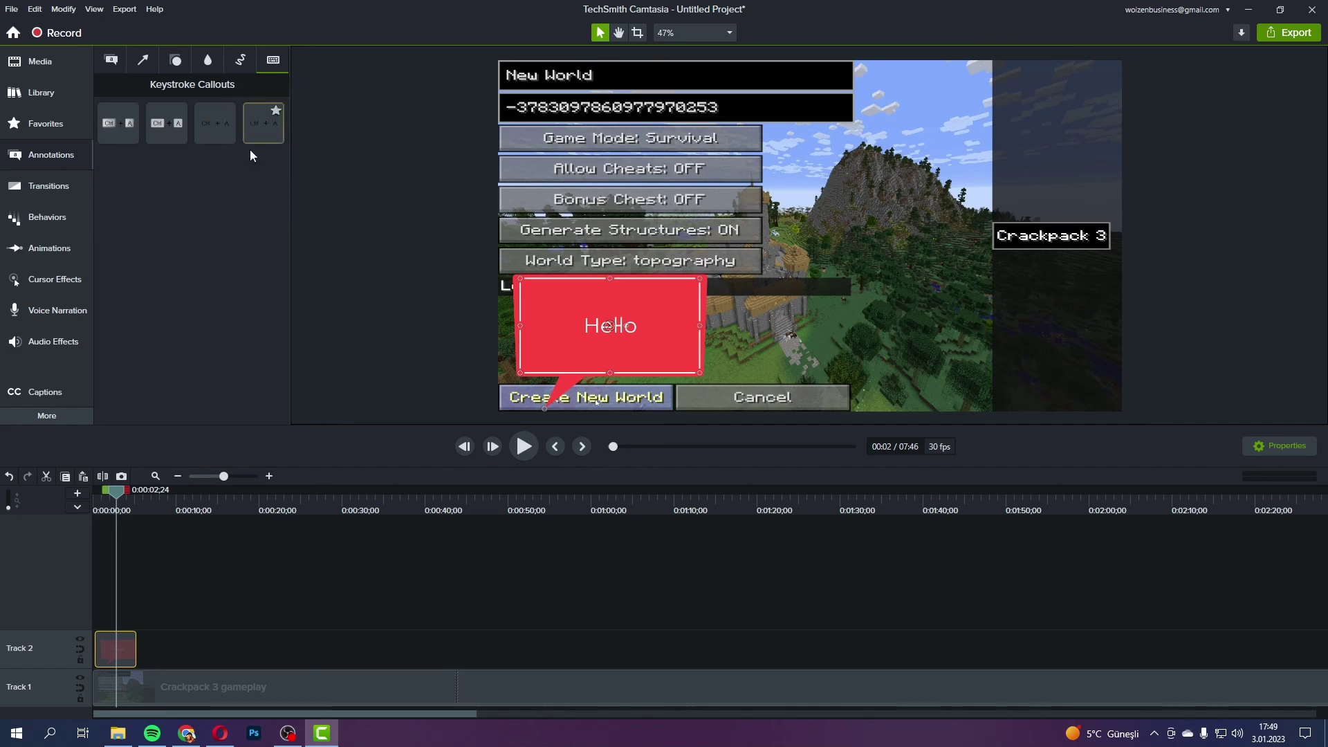
Try to add a transition such as Bar Wipe to the gameplay clip on Track 1 near the 44-second mark.
left_click(49, 186)
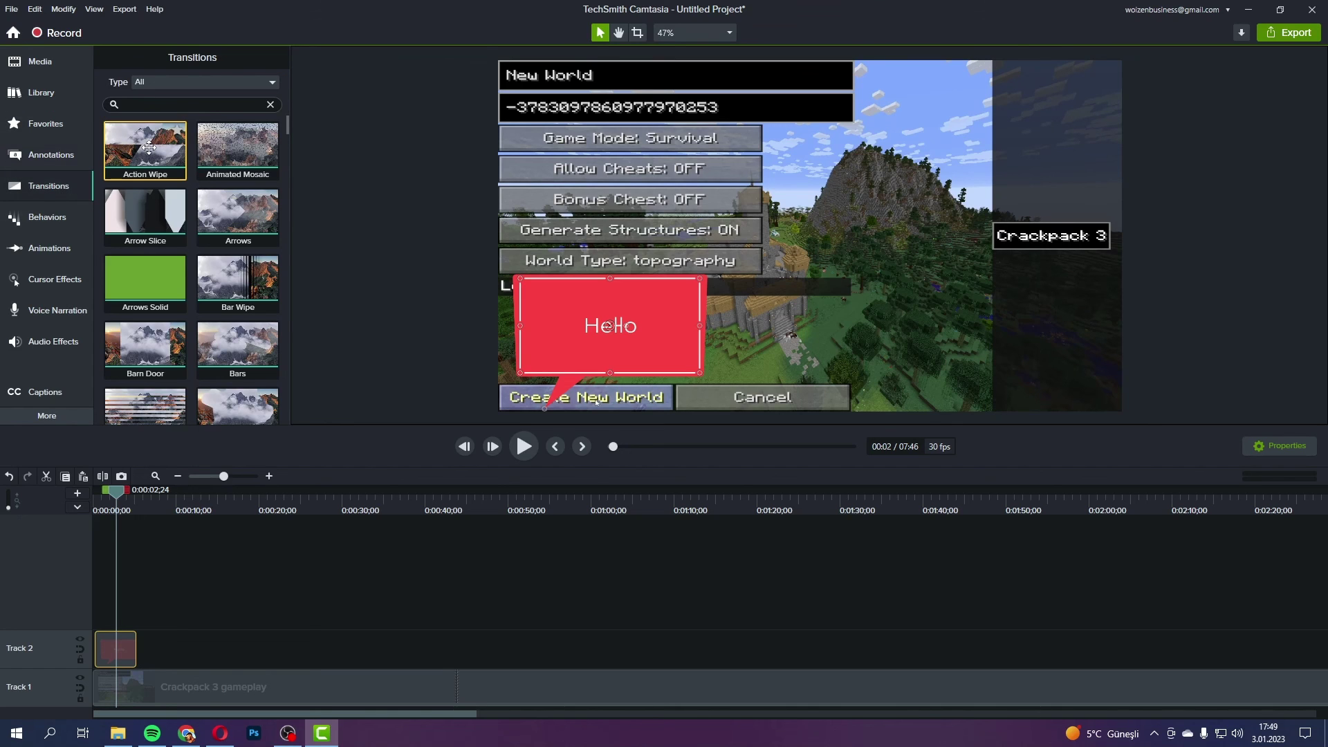
left_click_drag(223, 649, 460, 679)
left_click(457, 682)
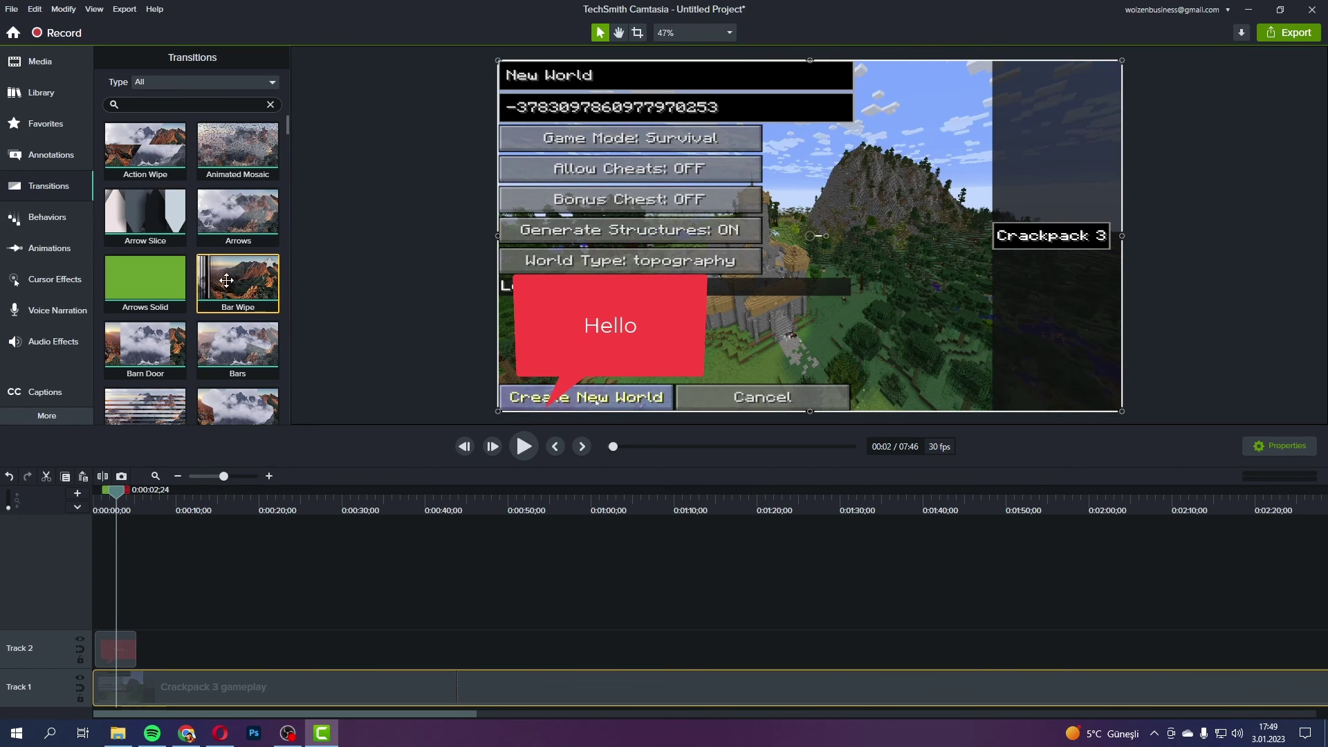
left_click_drag(235, 280, 474, 670)
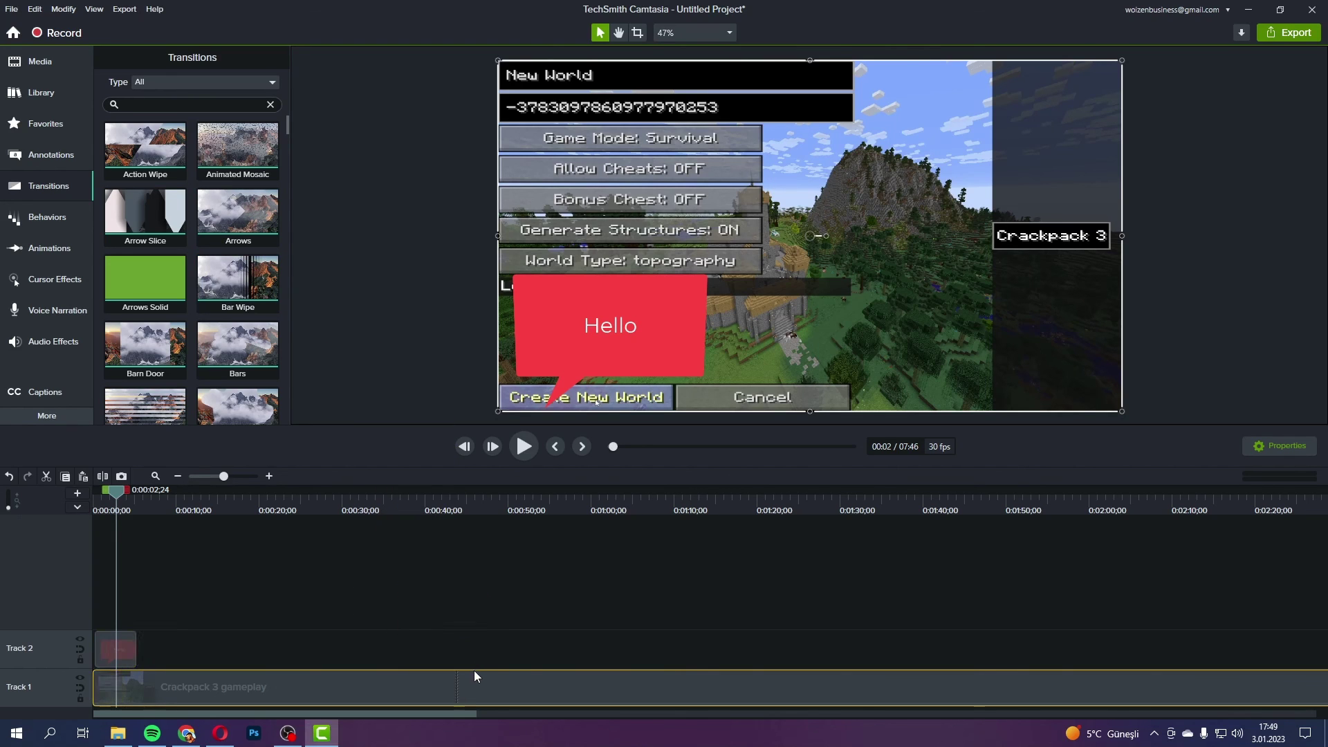
right_click(450, 680)
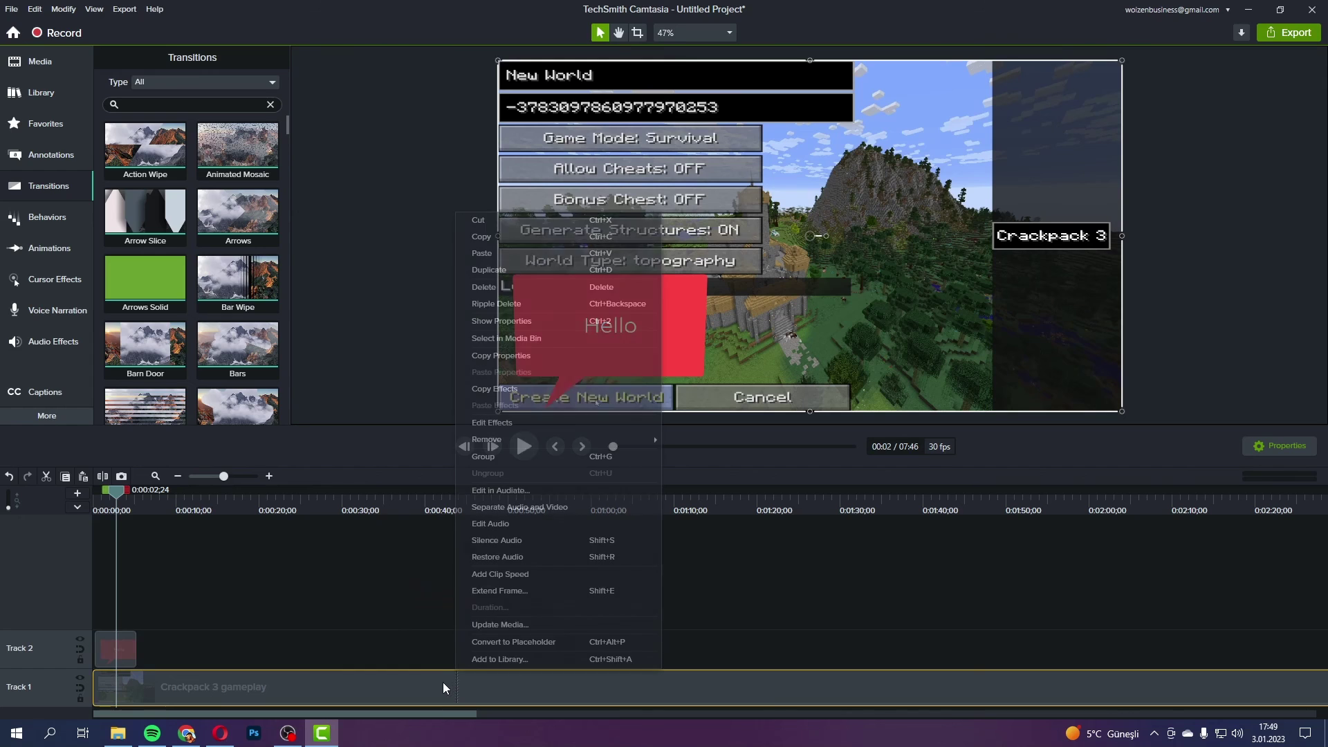
left_click(441, 688)
key("c")
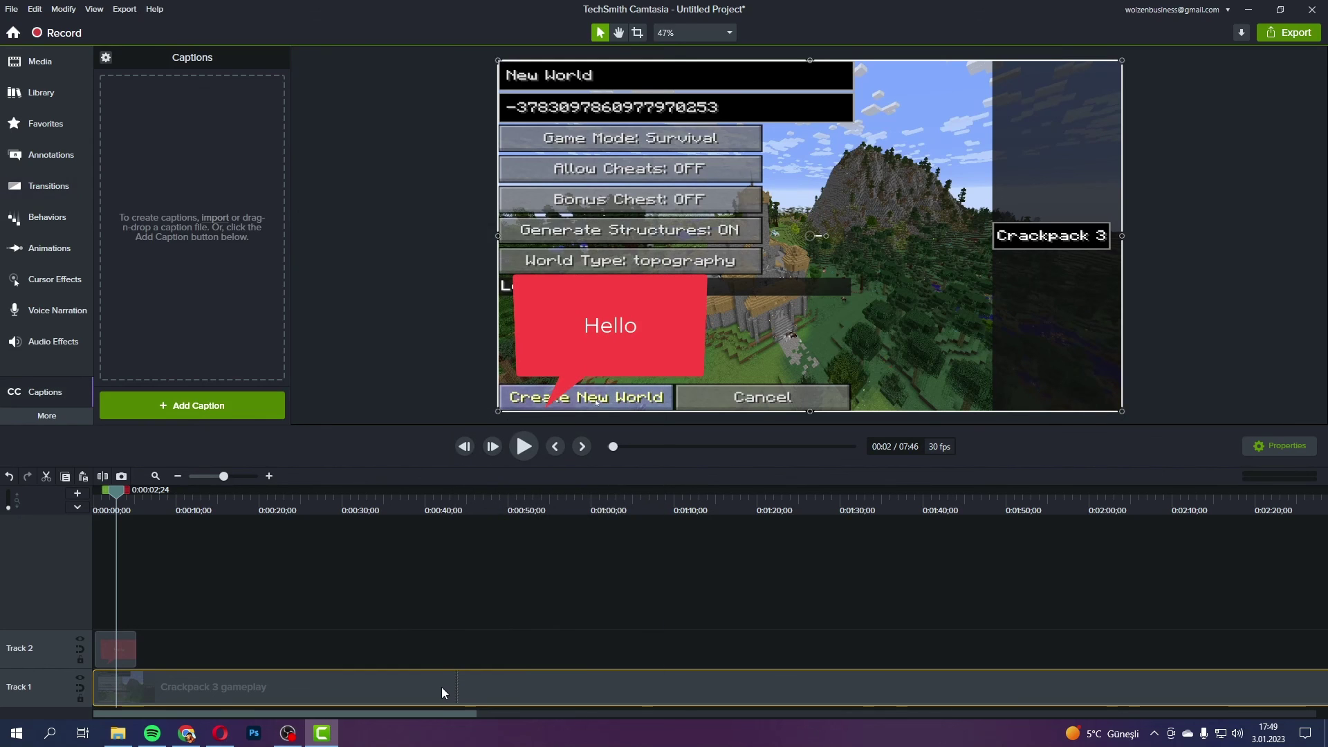
Apply the Blob transition to the start of the Crackpack 3 gameplay clip on Track 1.
left_click(40, 122)
left_click(40, 161)
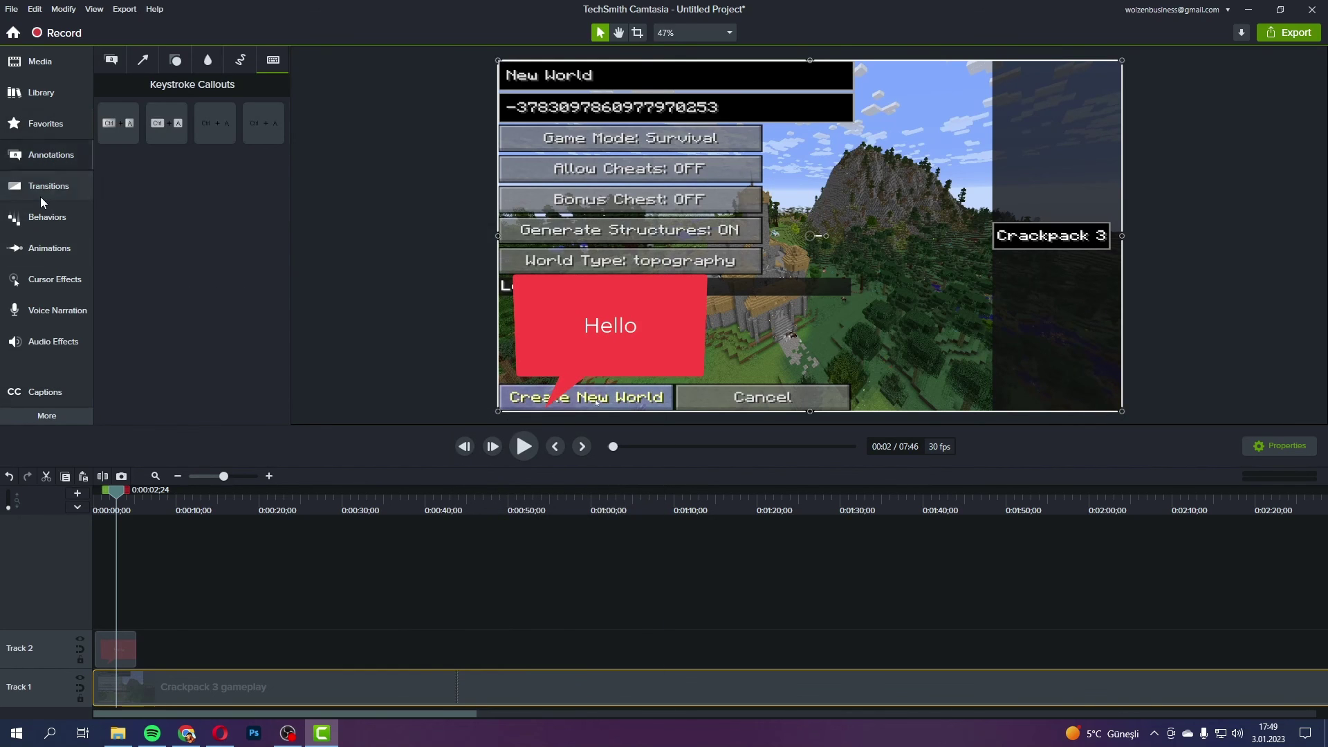
left_click(40, 196)
scroll(208, 276, "down", 1)
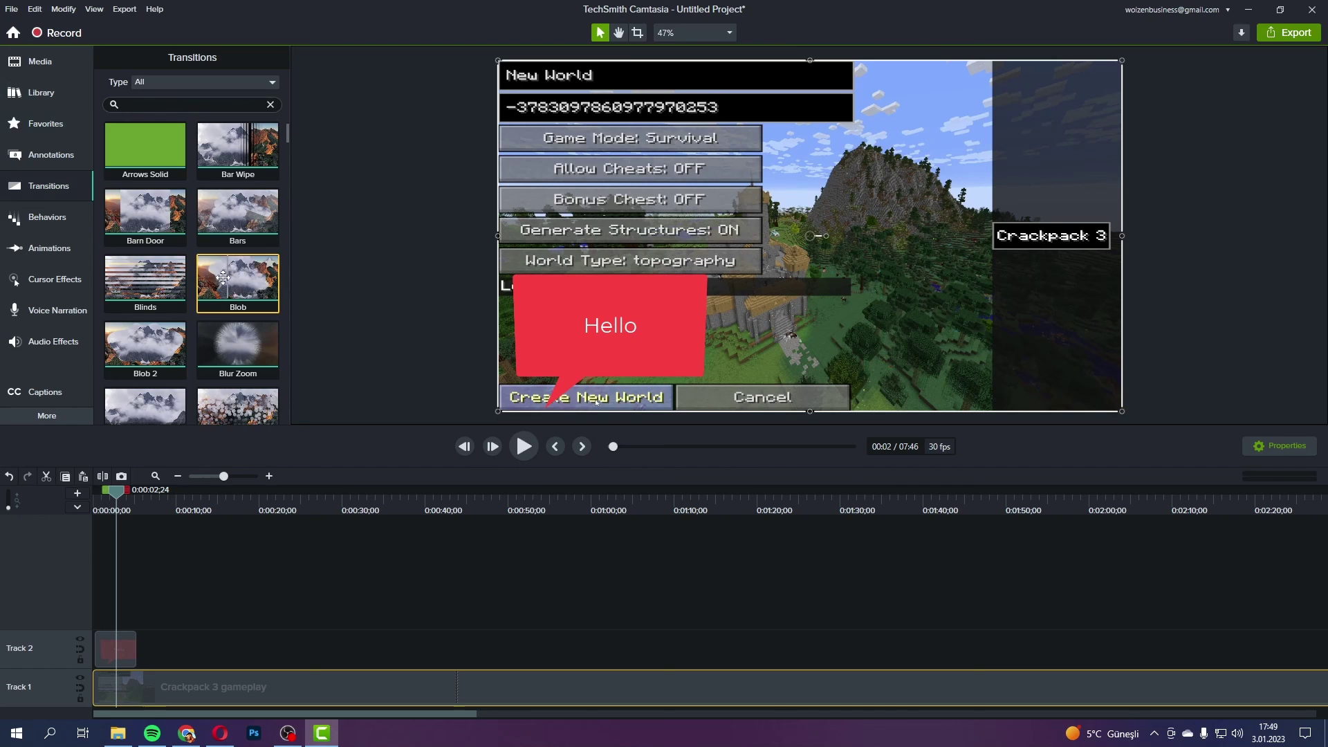
mouse_move(223, 276)
left_mouse_down()
mouse_move(147, 596)
mouse_move(103, 682)
left_mouse_up()
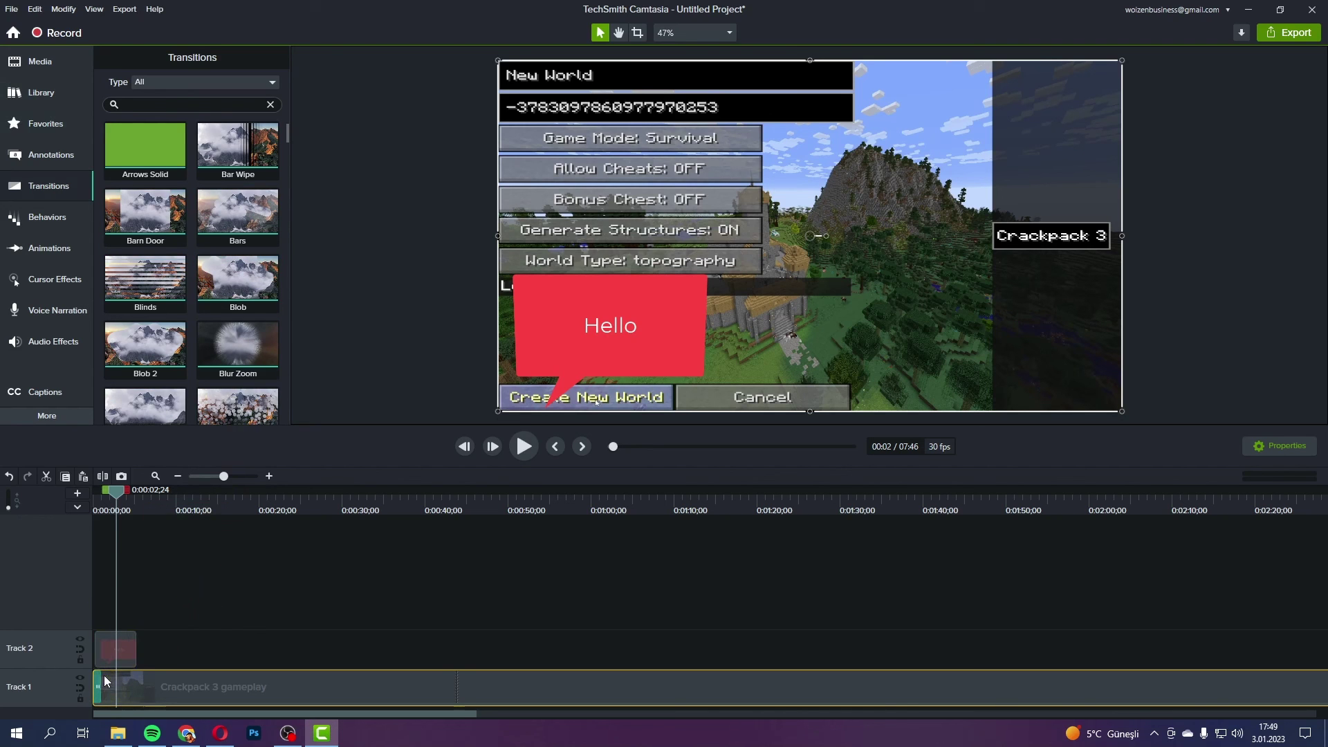
Preview the Blob transition from the start of the timeline, and briefly play the gameplay from about 0:44.
left_click_drag(117, 492, 53, 502)
key("space")
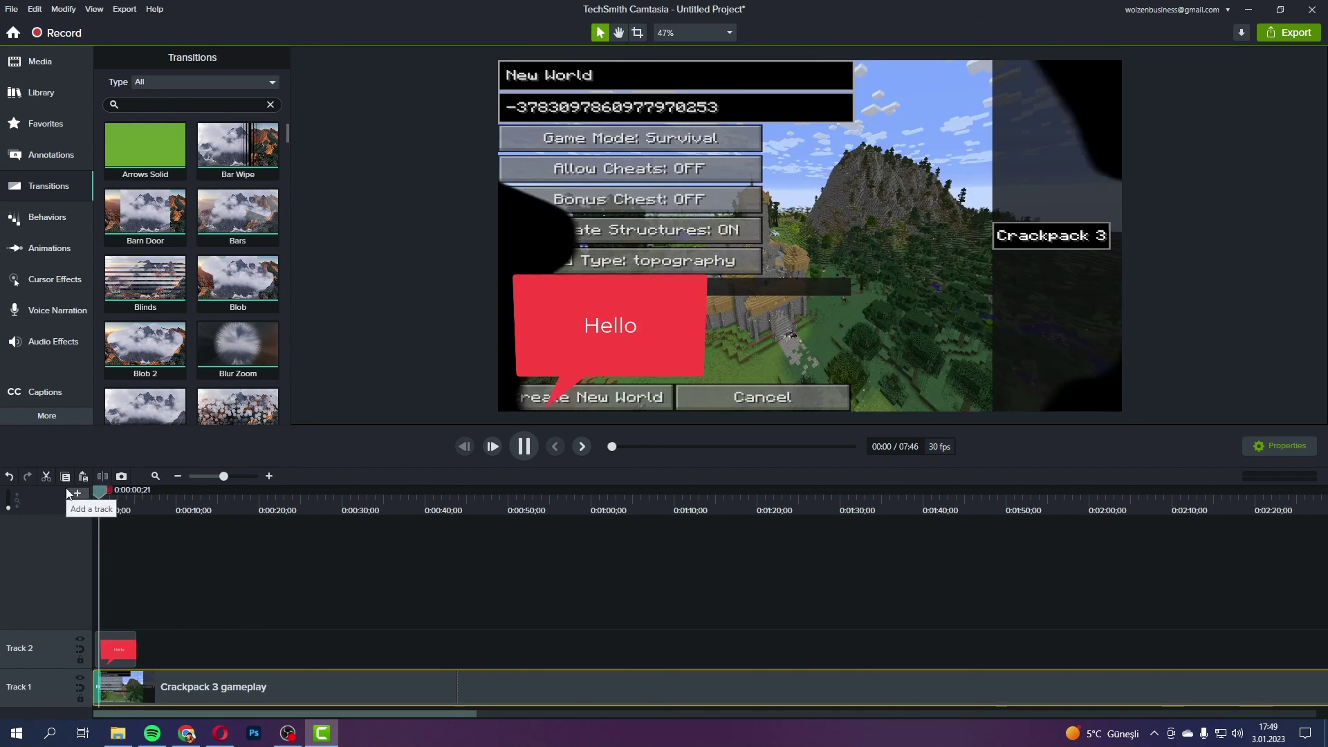
key("space")
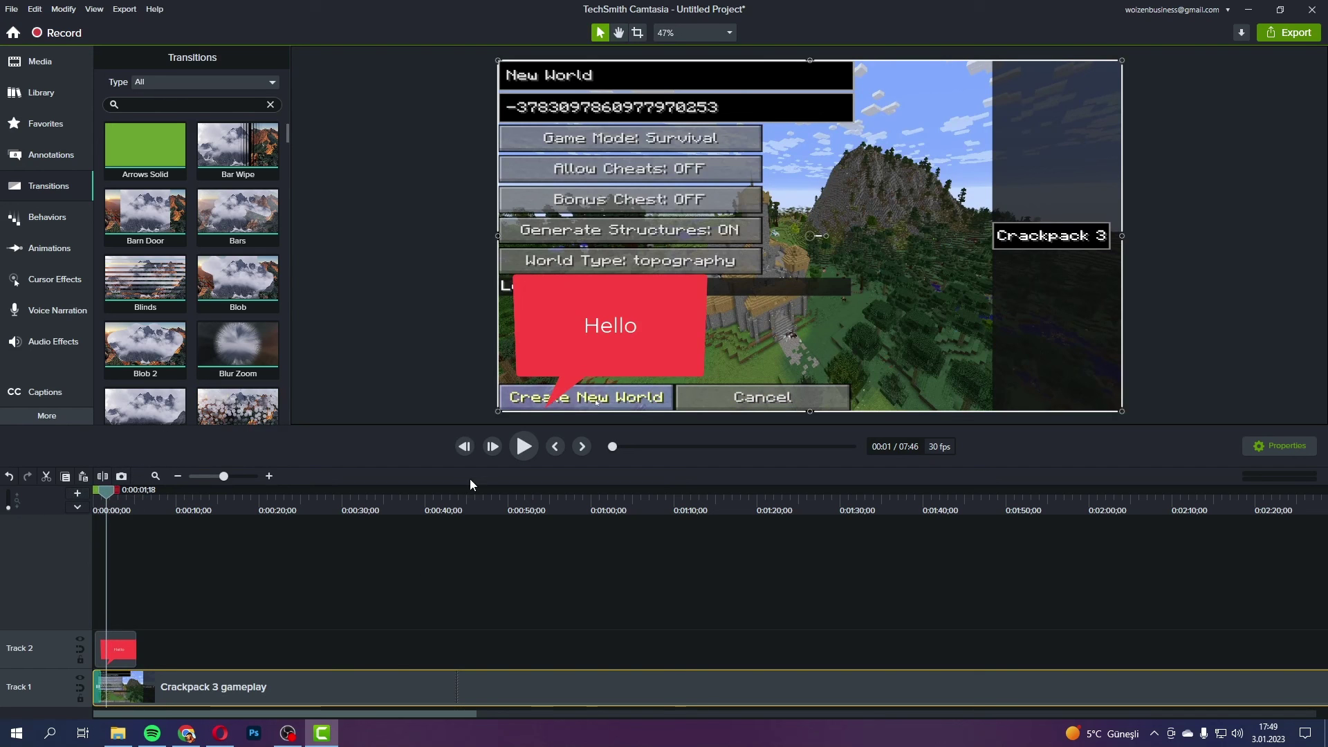
left_click_drag(114, 495, 458, 517)
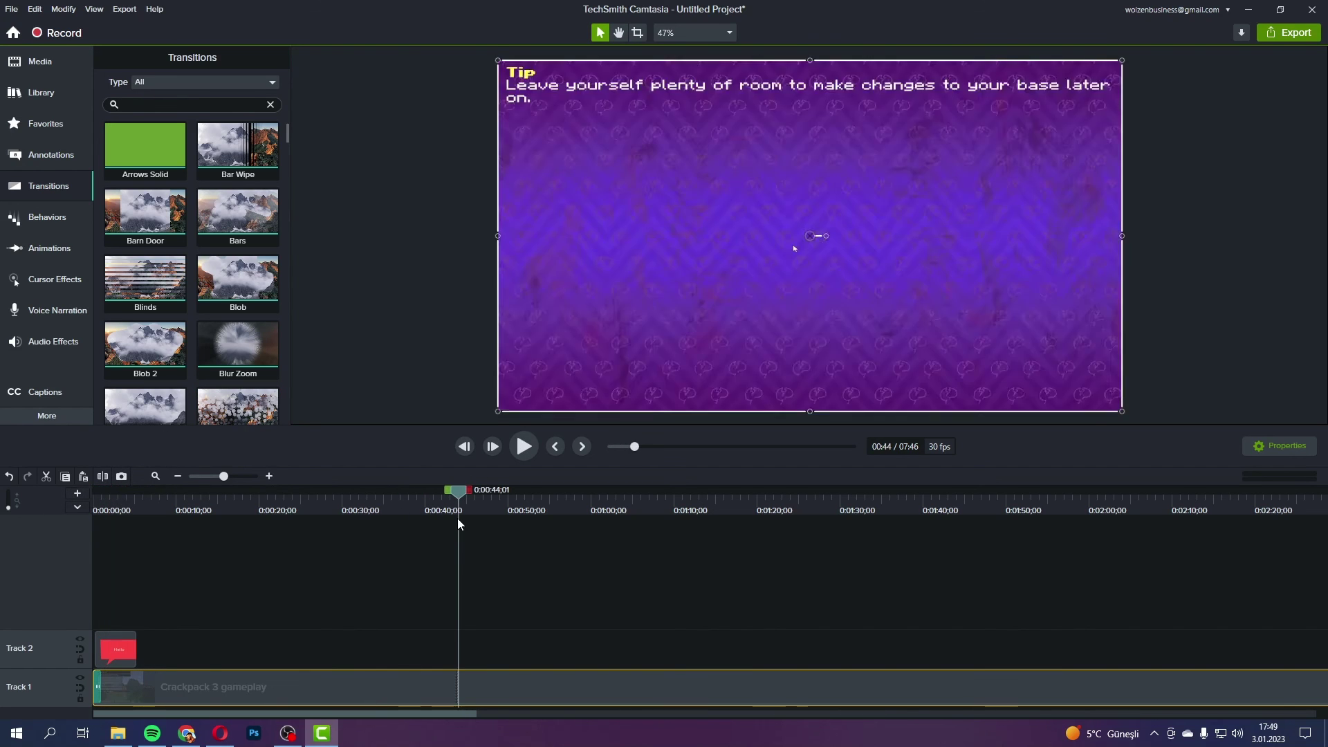
key("space")
key("space")
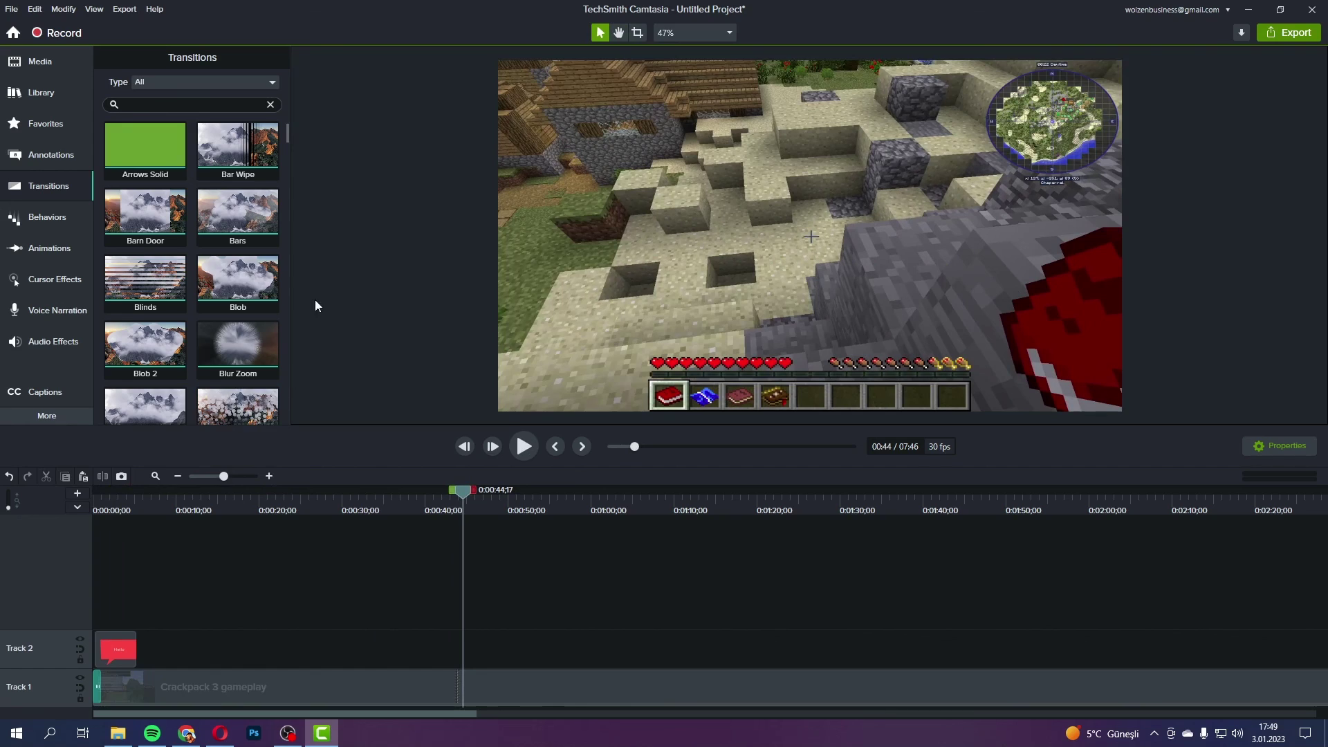